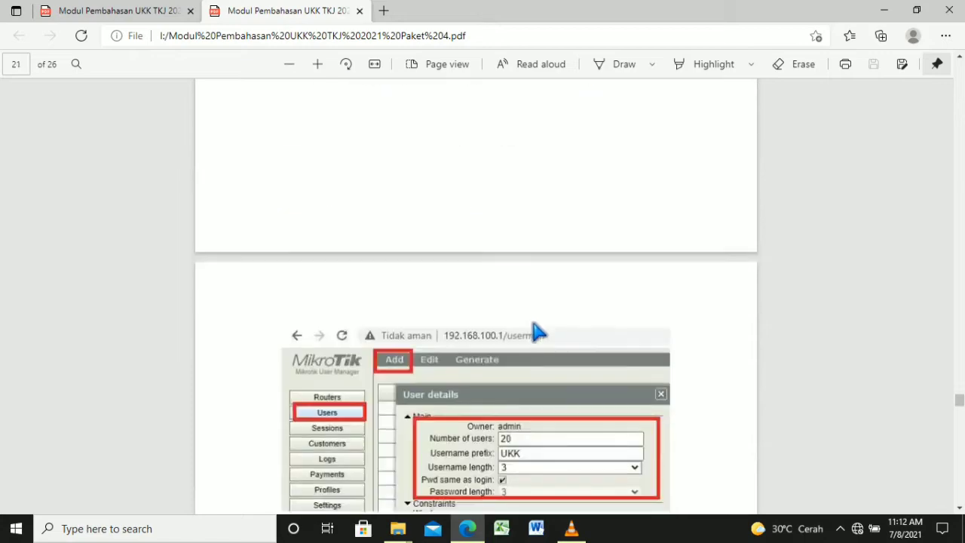
Scroll through the module PDF's final firewall and logging pages, then minimize Edge
scroll(537, 333, "down", 20)
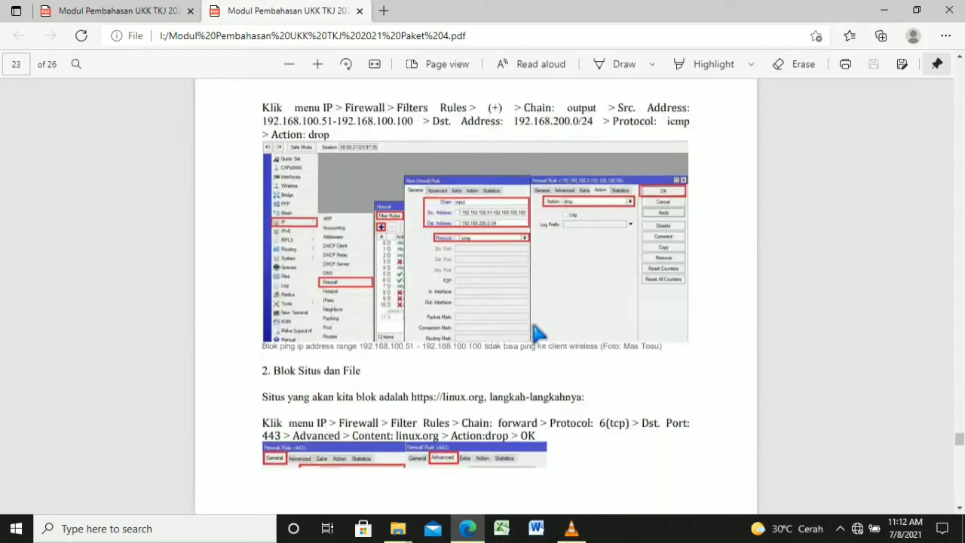
scroll(536, 332, "down", 20)
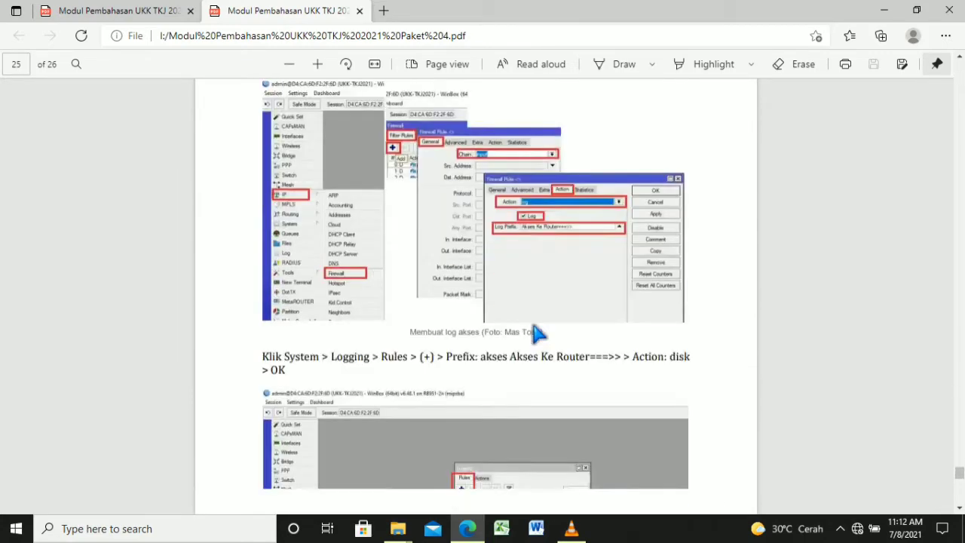
scroll(536, 332, "down", 2)
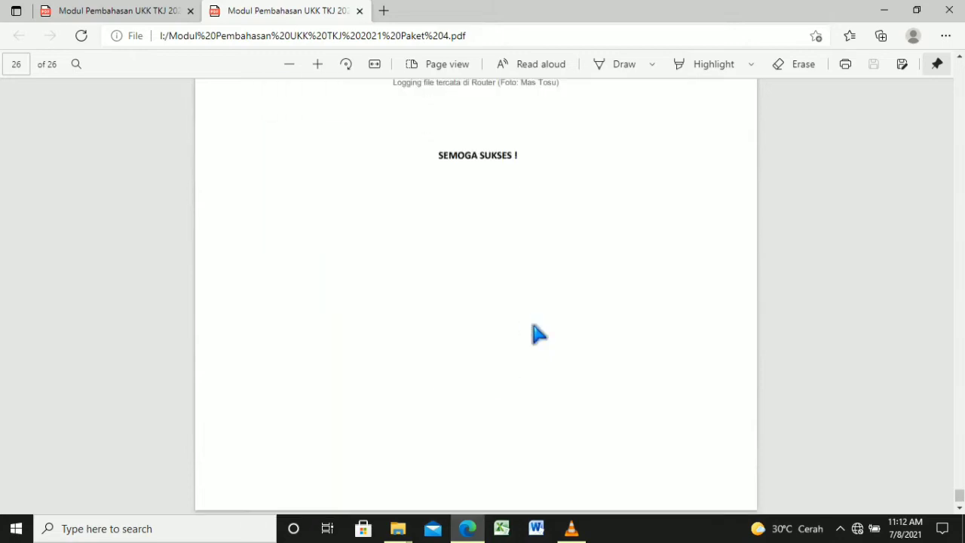
scroll(537, 333, "up", 6)
scroll(537, 333, "up", 8)
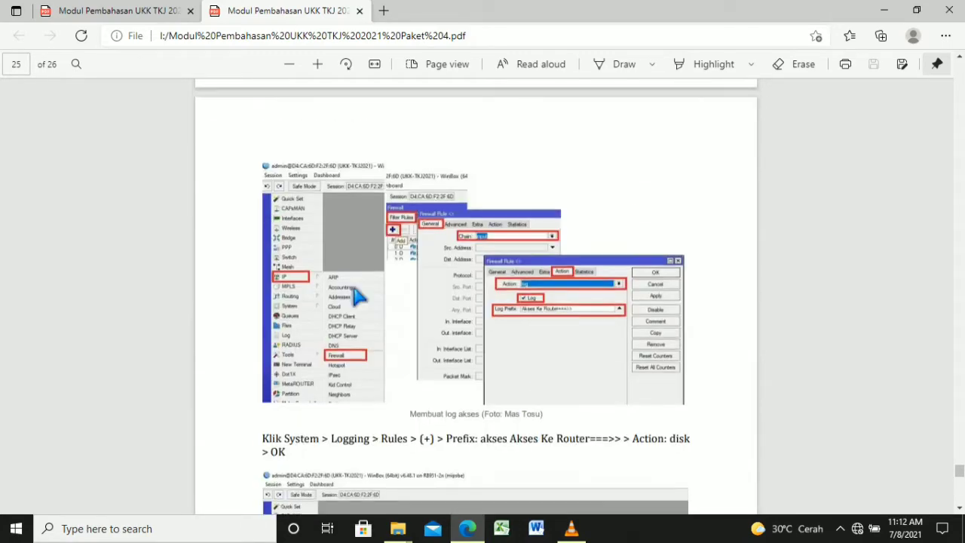
scroll(366, 302, "up", 6)
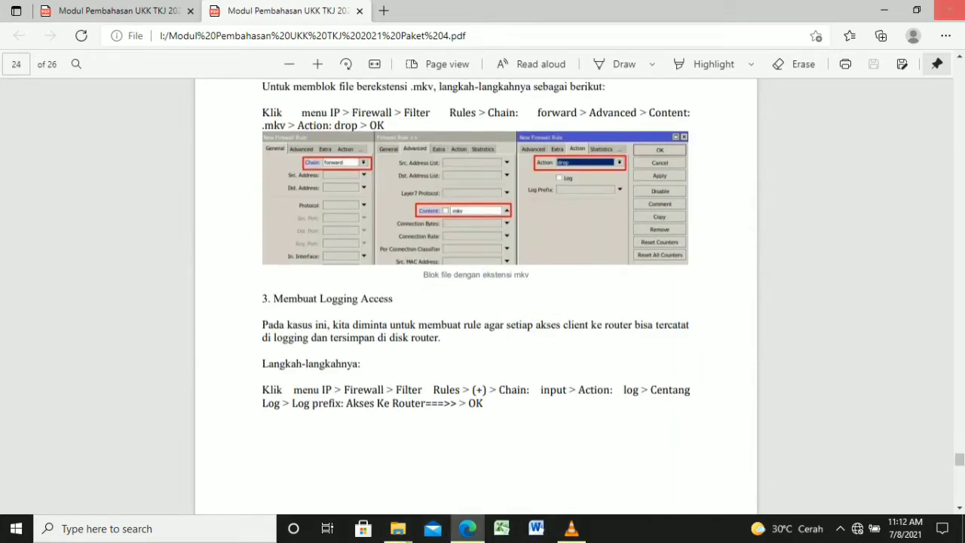
left_click(884, 10)
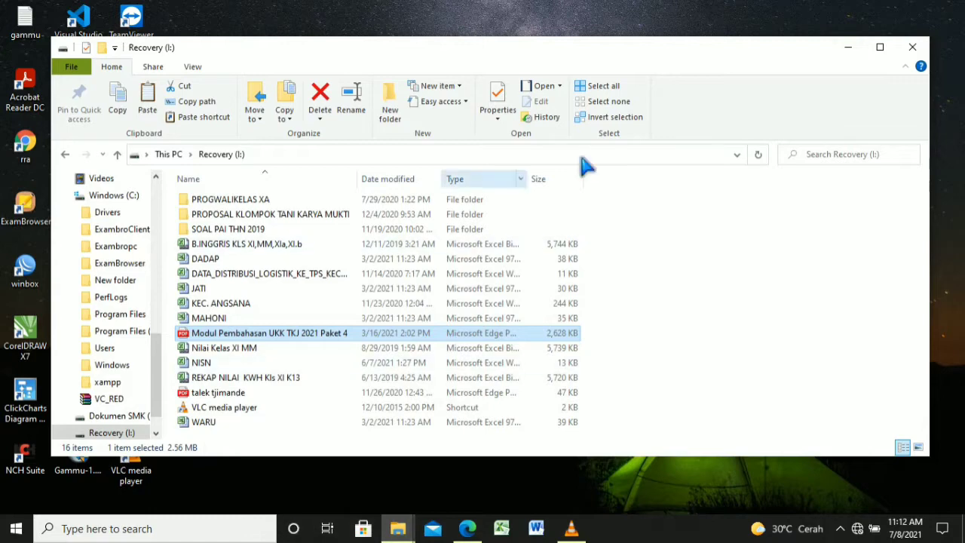
Minimize the Recovery (I:) File Explorer window to reveal WinBox
left_click(847, 47)
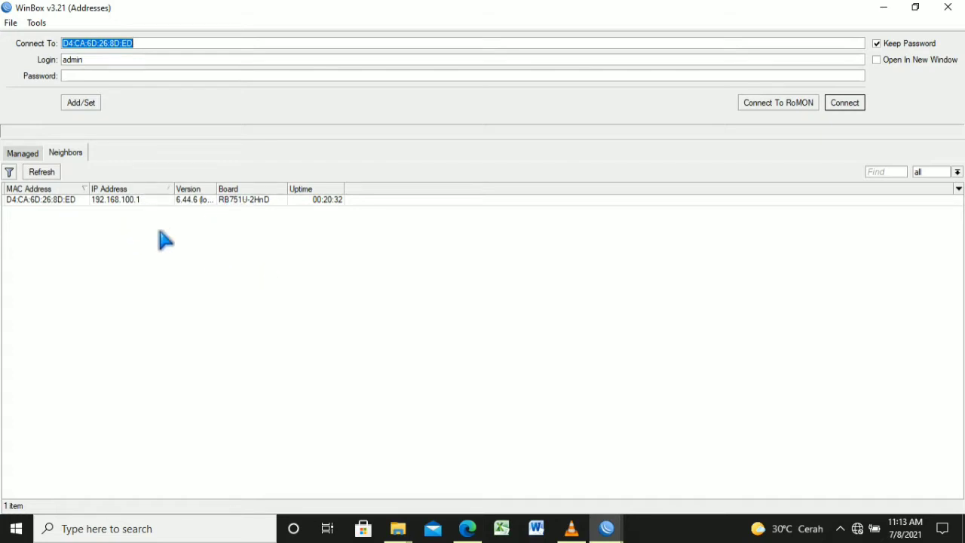
Log into the RB751U-2HnD router by its MAC address
left_click(121, 199)
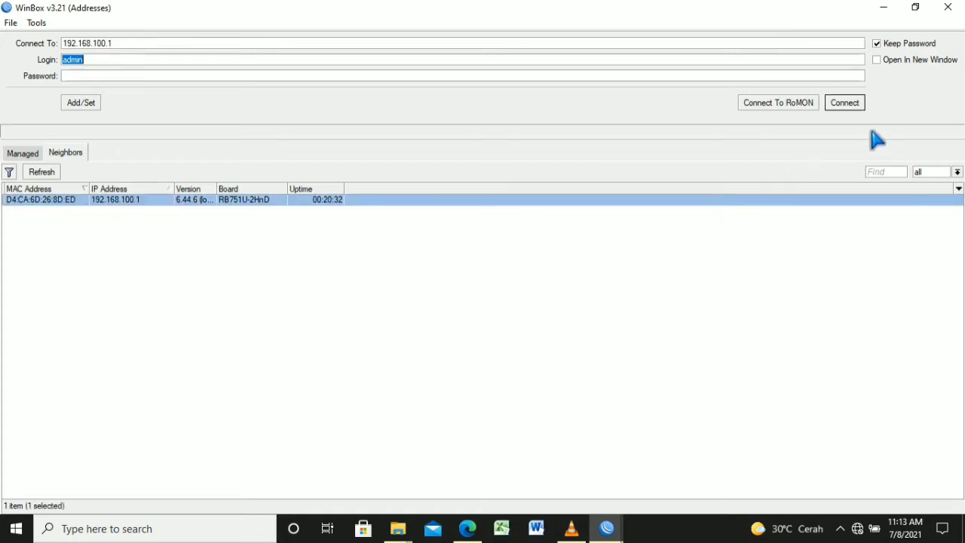
key("Return")
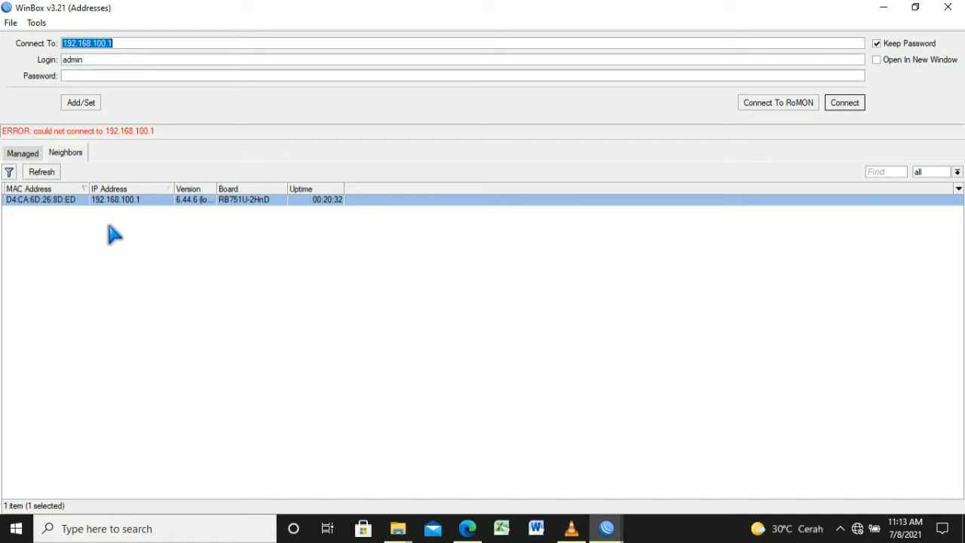
left_click(84, 201)
left_click(848, 104)
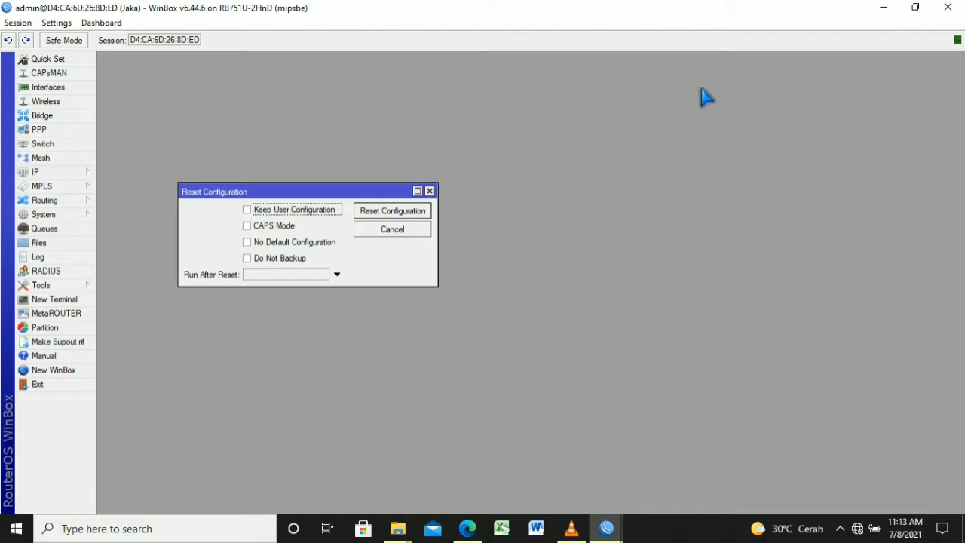
key("Escape")
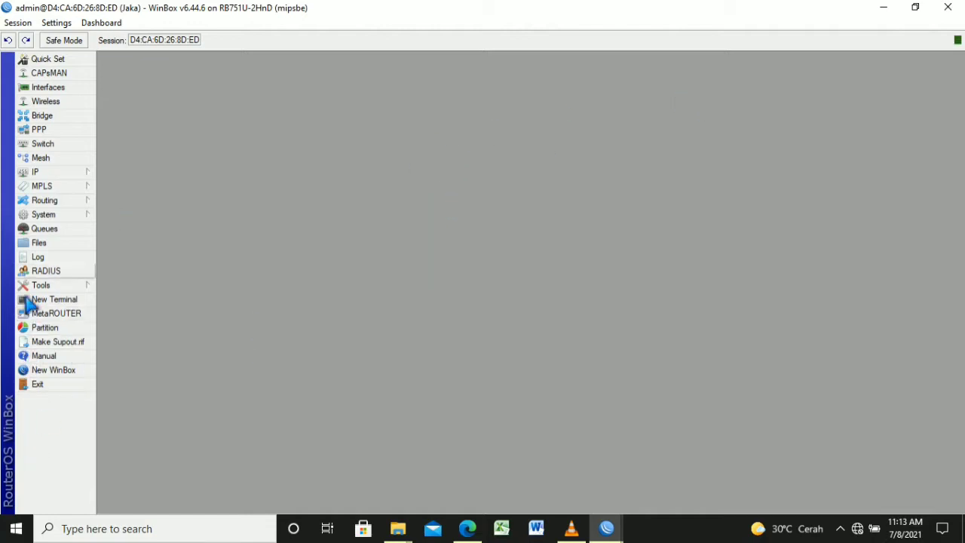
Reset the router's configuration, keeping user configuration, and confirm the reboot
left_click(59, 216)
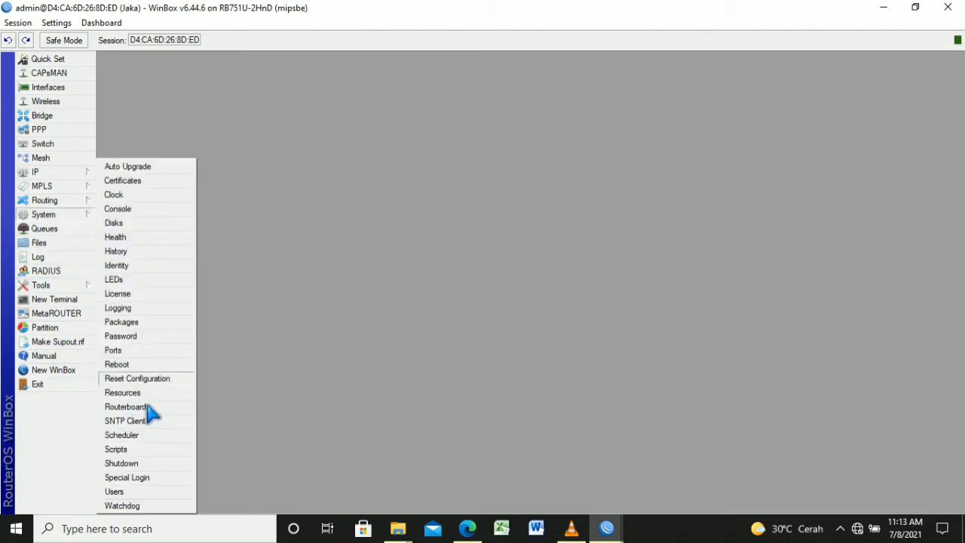
left_click(188, 379)
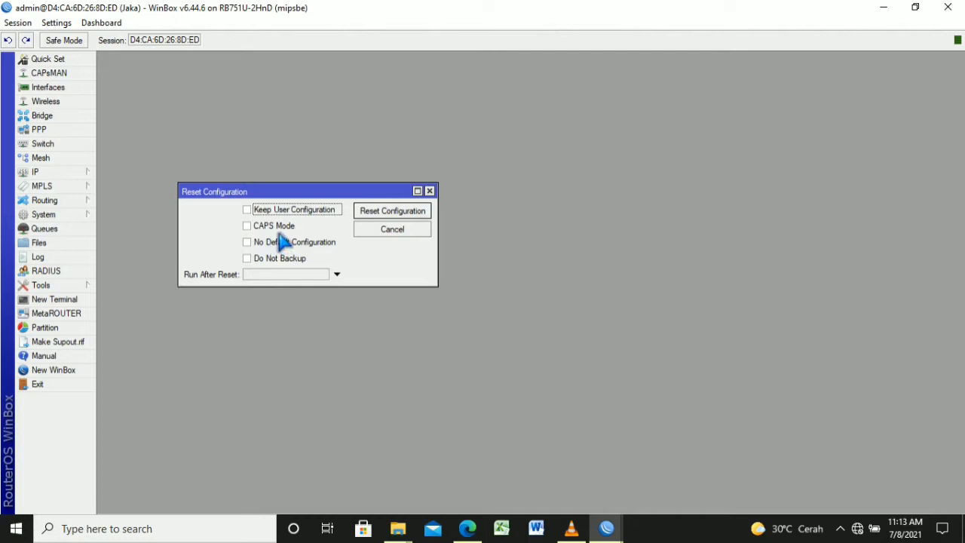
left_click(393, 212)
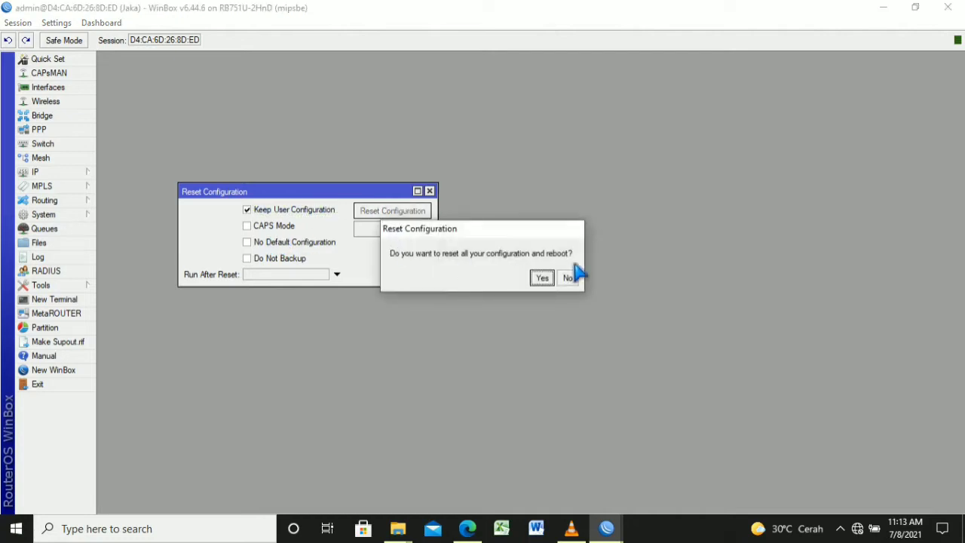
key("Return")
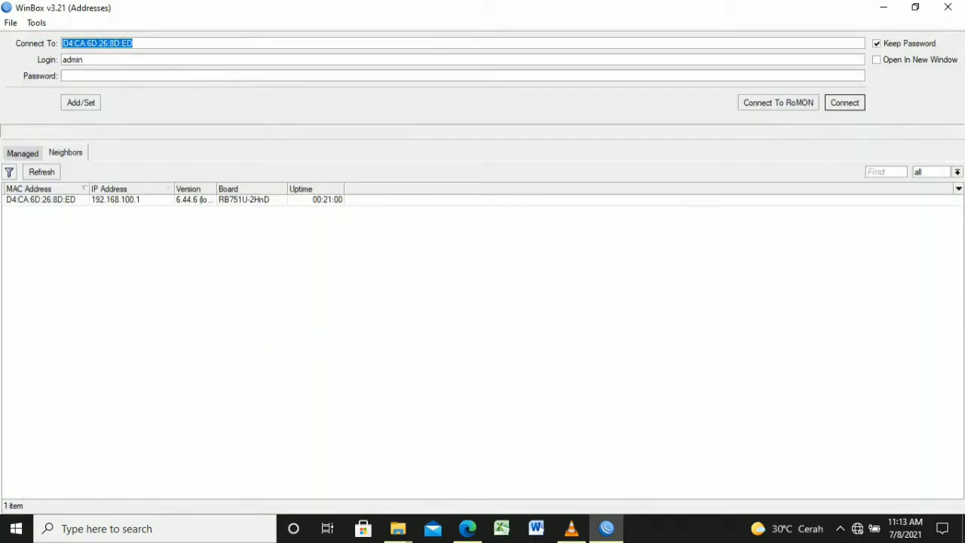
Close WinBox, refresh the desktop, and relaunch WinBox from its desktop icon
left_click(947, 7)
right_click(561, 193)
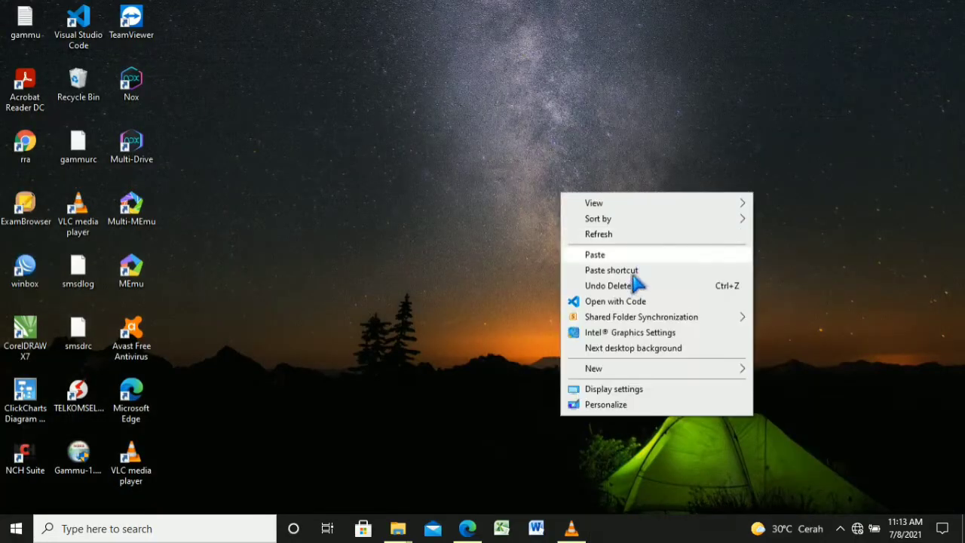
left_click(635, 261)
right_click(620, 227)
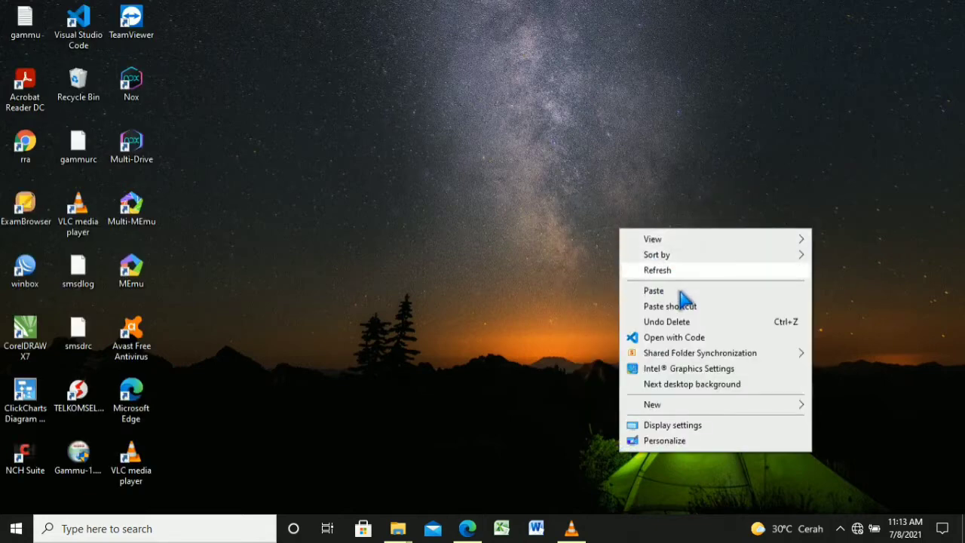
left_click(678, 288)
right_click(682, 288)
left_click(708, 304)
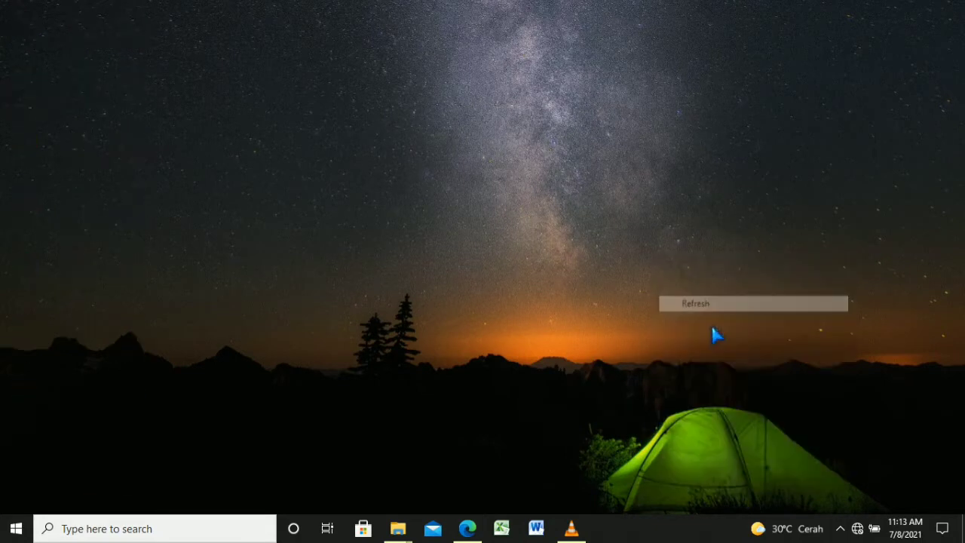
double_click(42, 287)
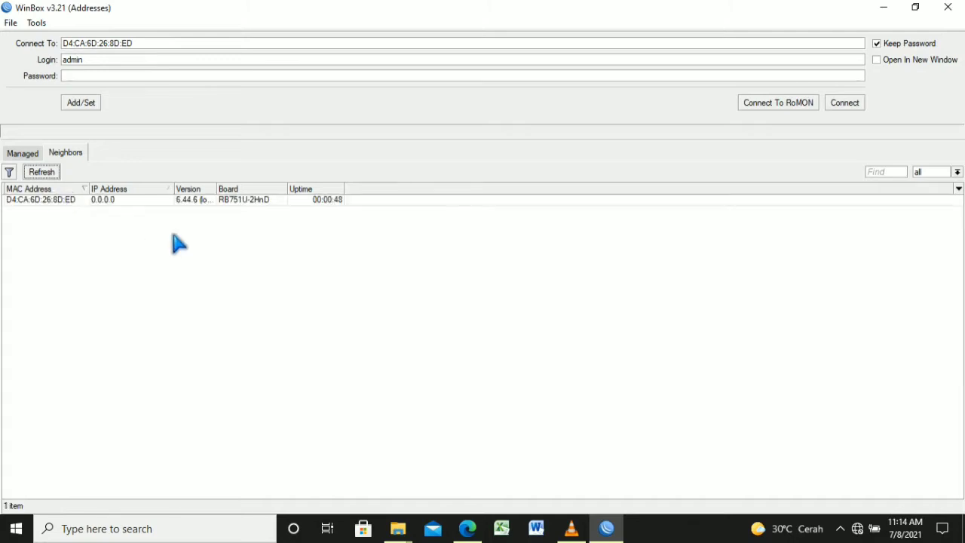
Connect to the reset router by MAC address and remove its default configuration
left_click(107, 202)
left_click(128, 203)
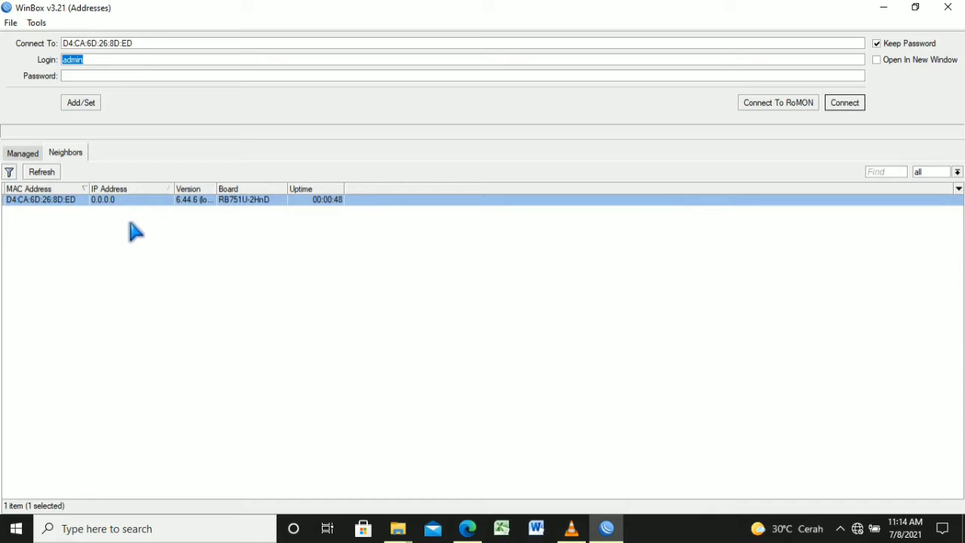
left_click(845, 102)
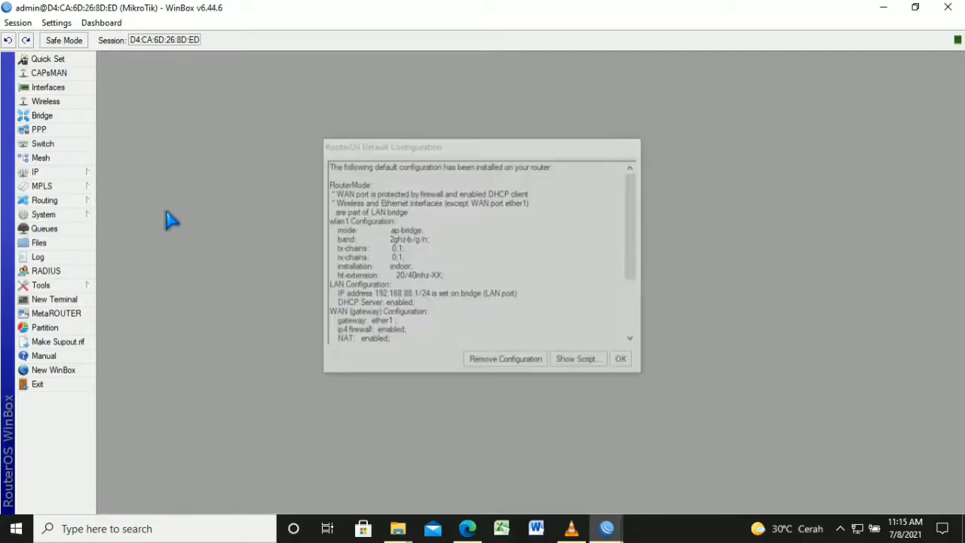
left_click(506, 360)
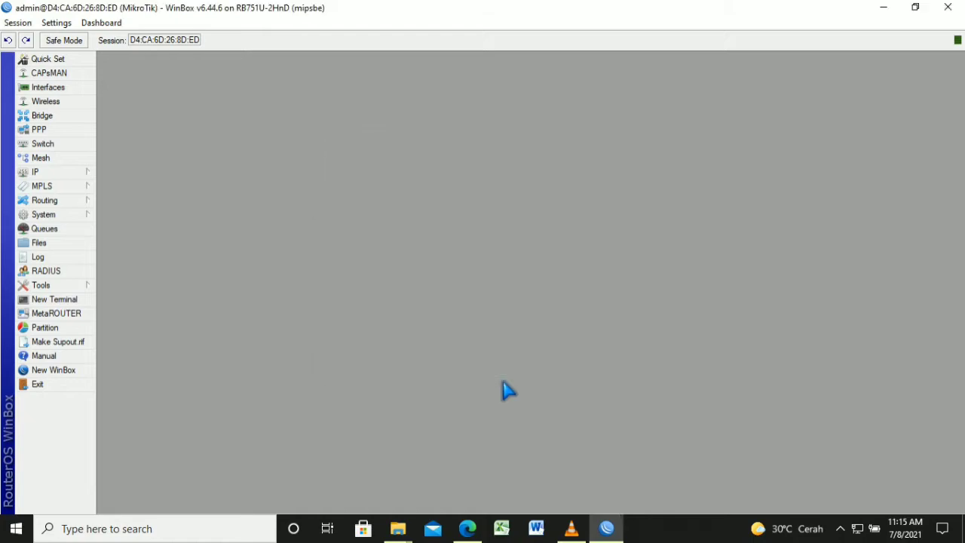
Close WinBox and reconnect to the now empty router
left_click(948, 7)
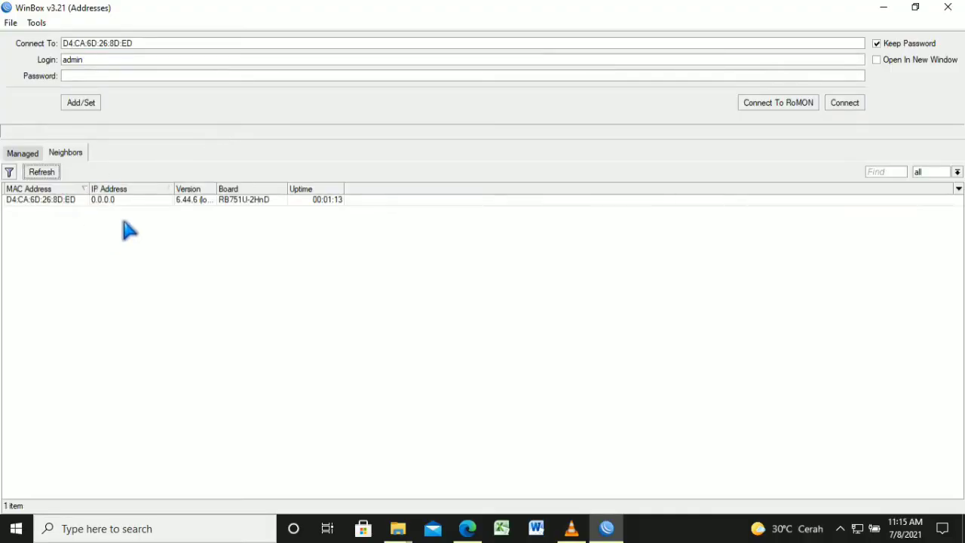
left_click(127, 200)
left_click(848, 103)
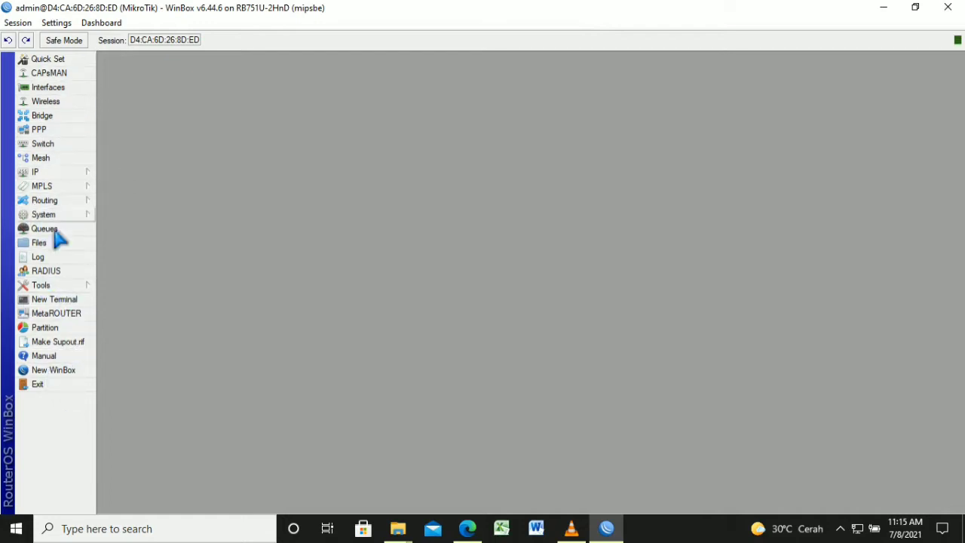
Set the router's System Identity to 'Jampang'
left_click(83, 217)
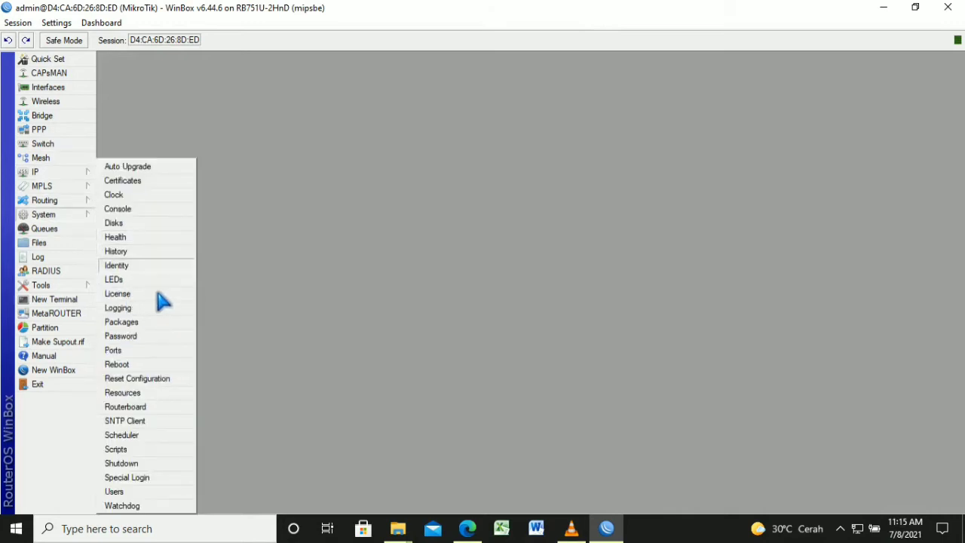
left_click(156, 267)
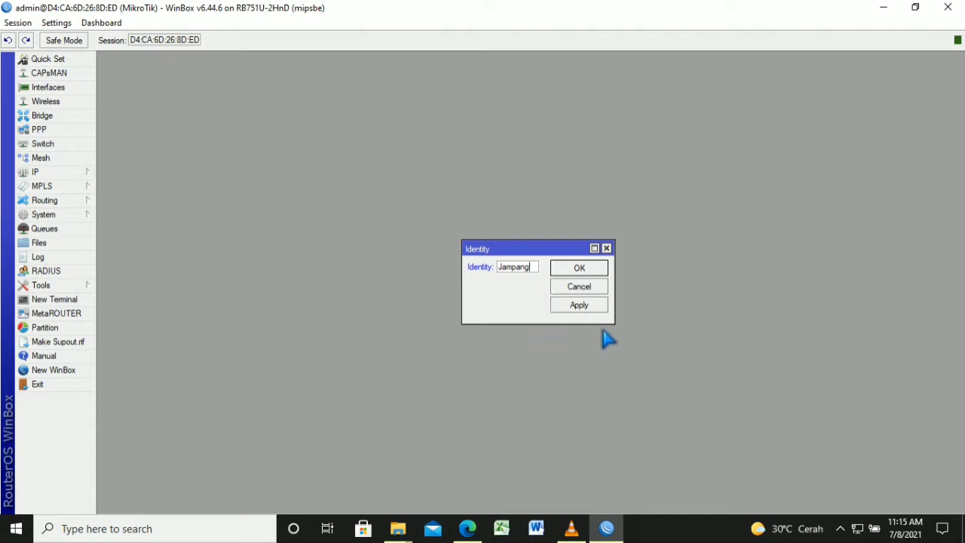
left_click(599, 293)
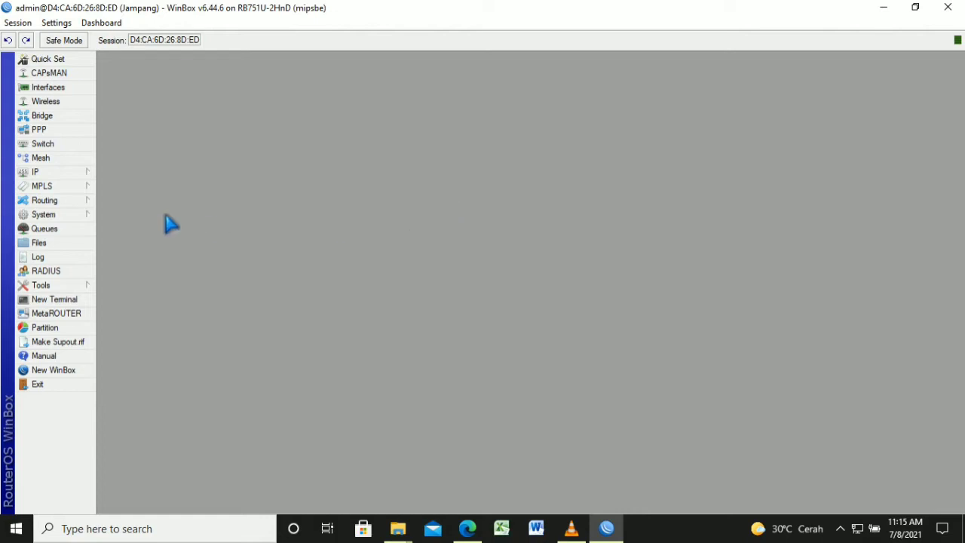
left_click(74, 172)
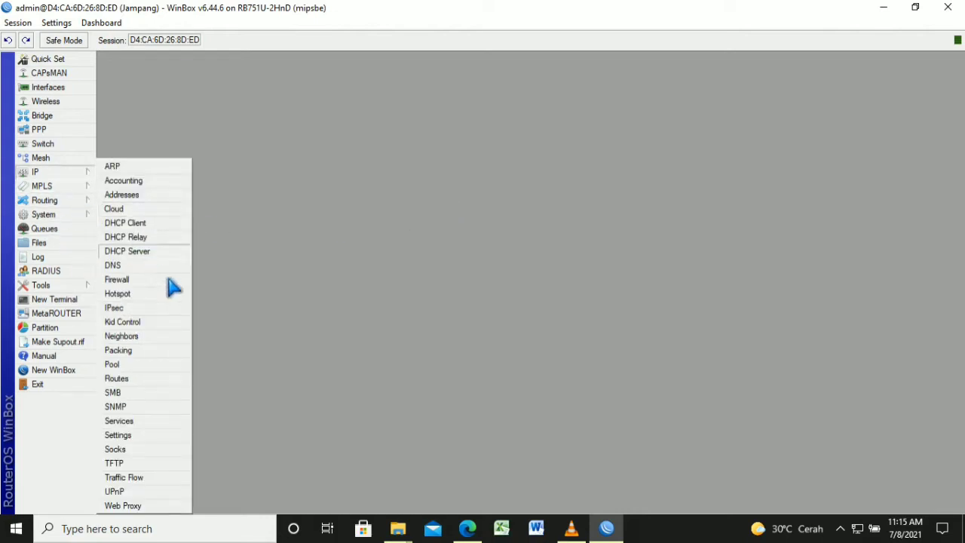
Add and apply a DHCP client on ether1 so it binds a 192.168.12.x address
left_click(161, 223)
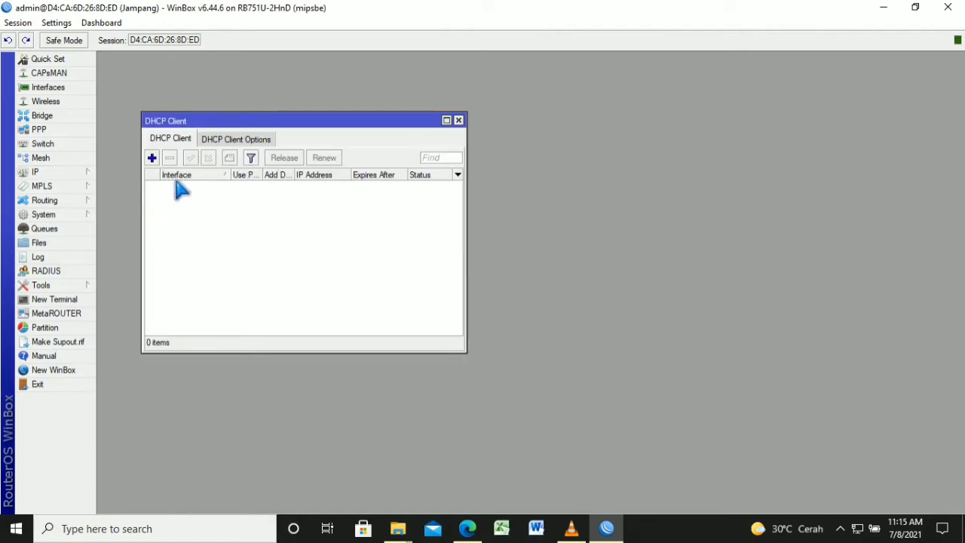
key("Insert")
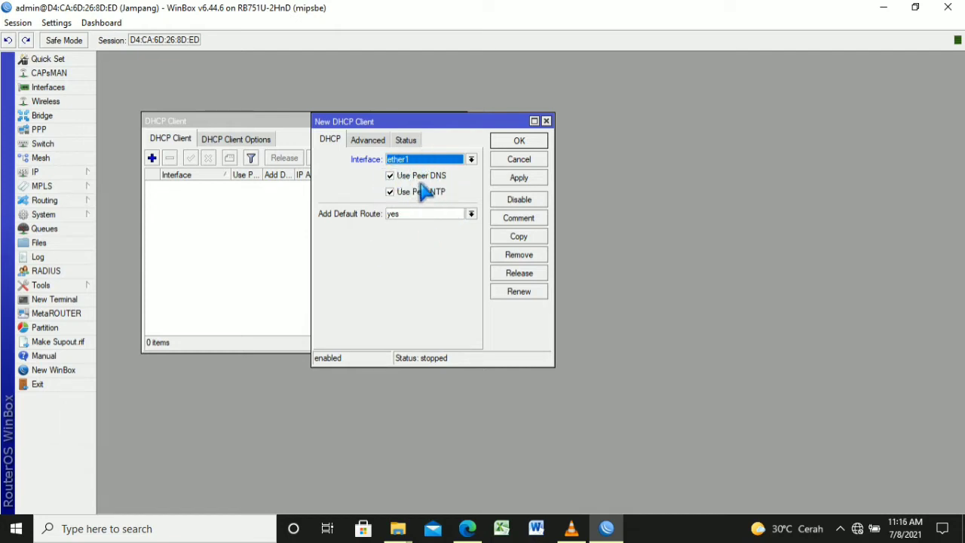
left_click(521, 179)
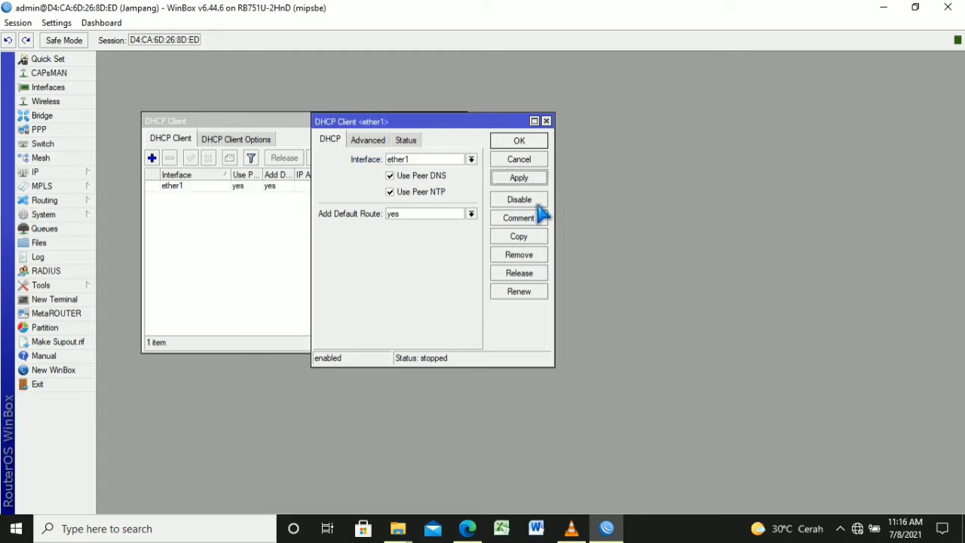
left_click(523, 142)
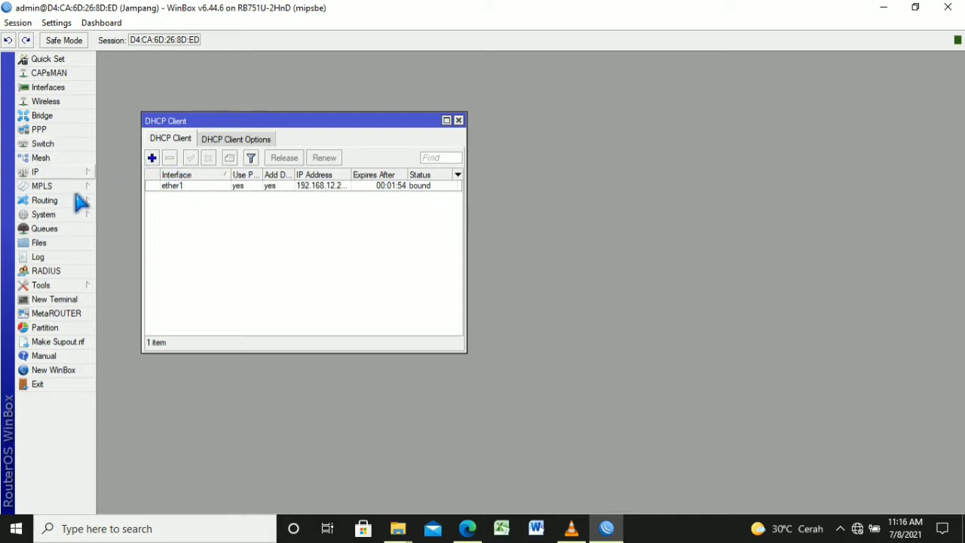
left_click(61, 173)
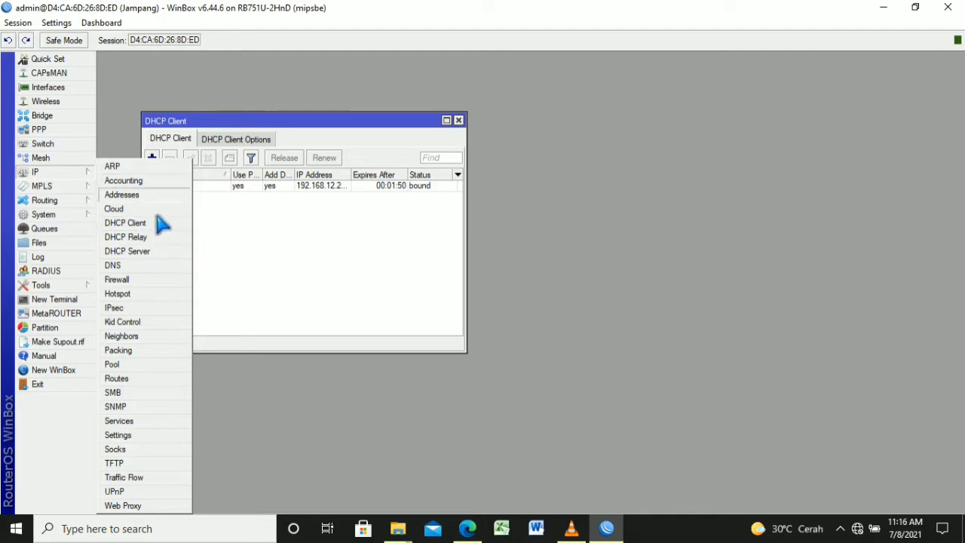
Add IP address 192.168.100.1/25 on ether2
left_click(154, 196)
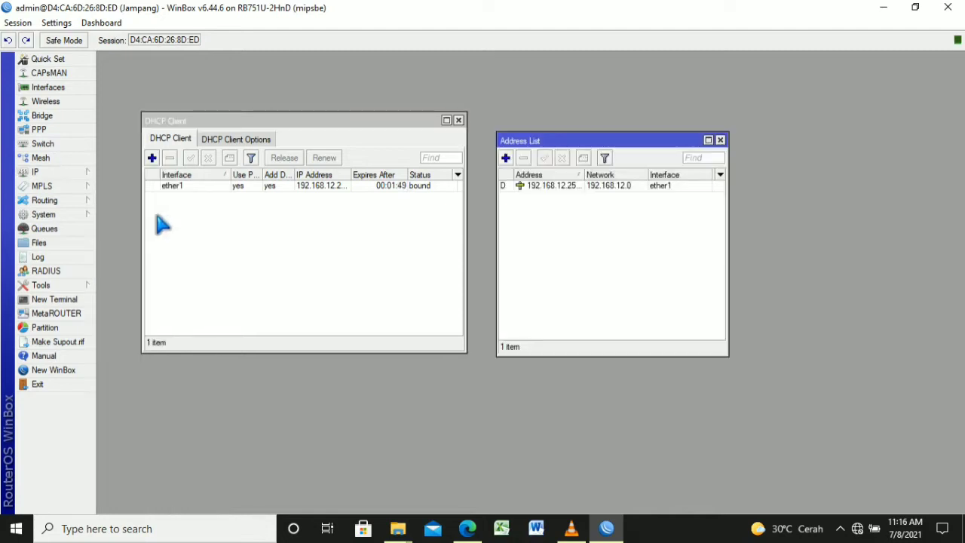
left_click(506, 158)
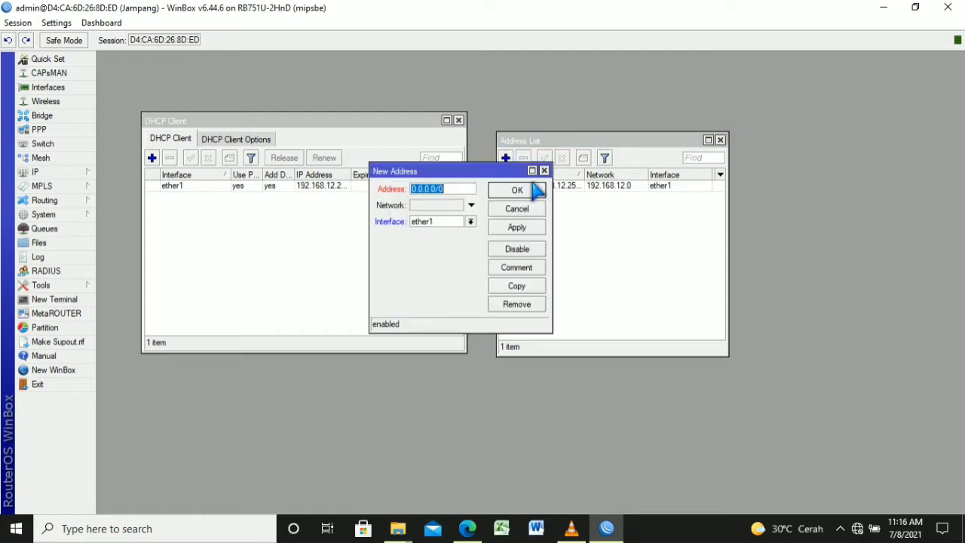
key("Right")
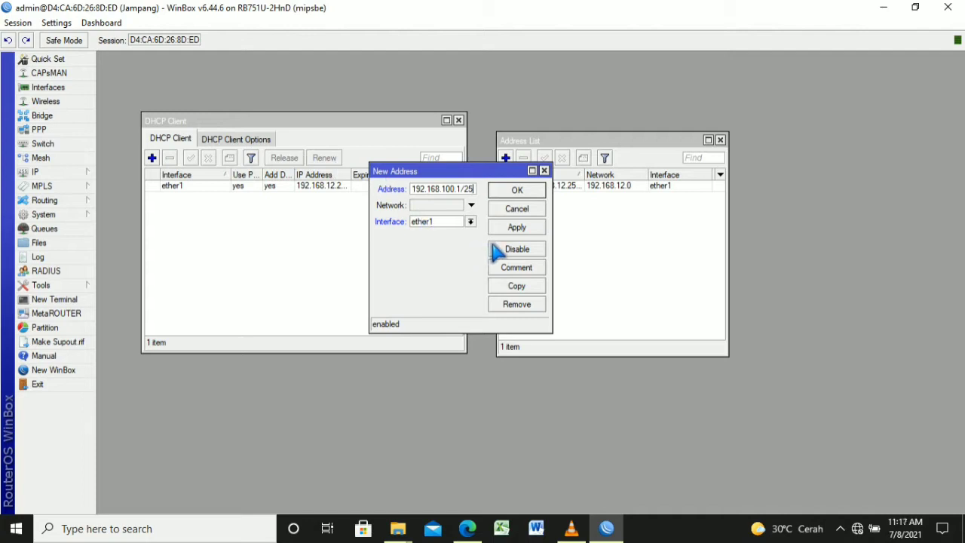
left_click(470, 222)
left_click(464, 242)
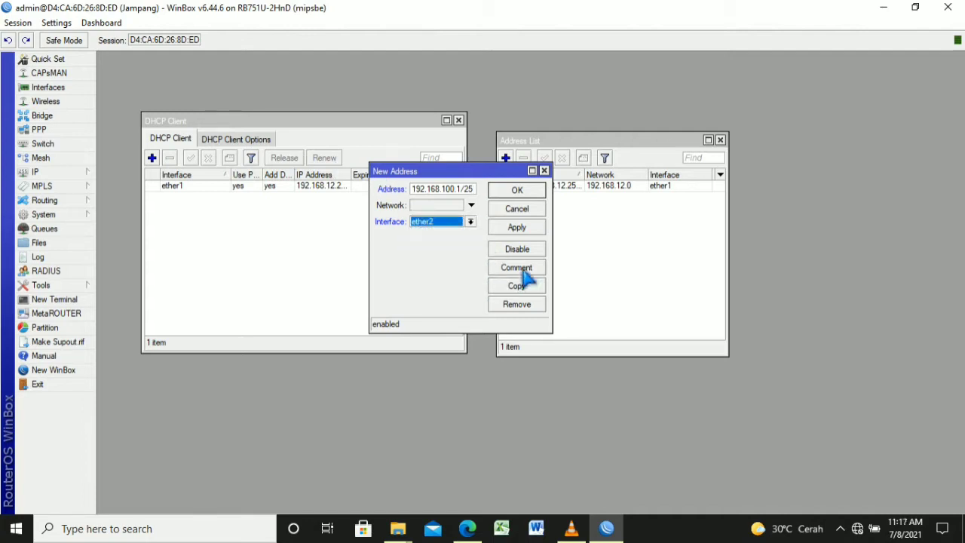
left_click(524, 226)
left_click(531, 212)
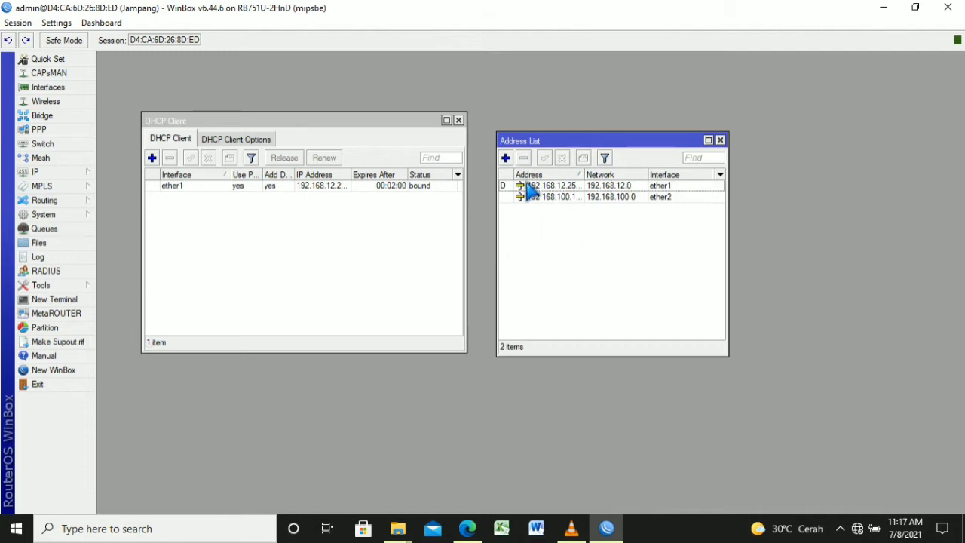
Add IP address 192.168.200.1/24 on wlan1
left_click(507, 158)
key("Right")
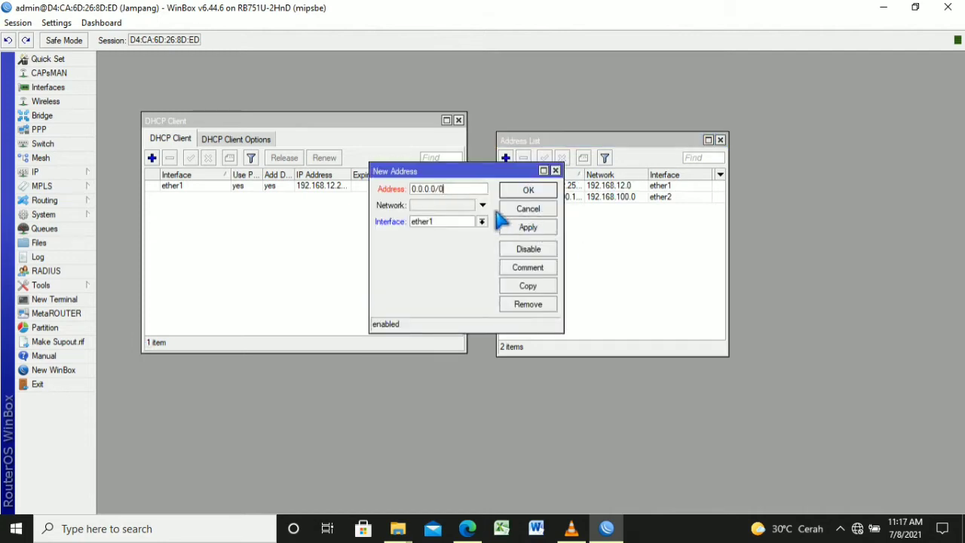
key("BackSpace")
key("BackSpace")
key("BackSpace")
key("BackSpace")
key("BackSpace")
key("BackSpace")
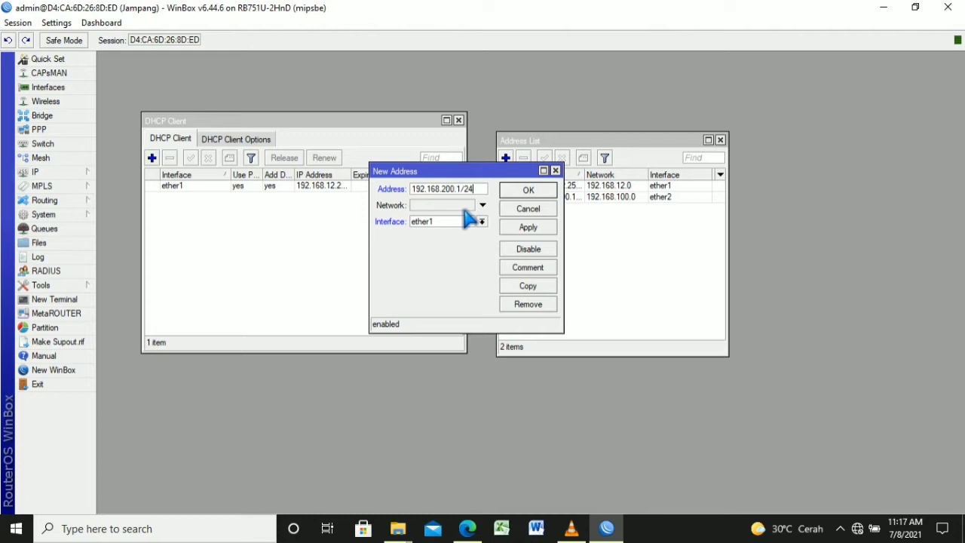
left_click(483, 221)
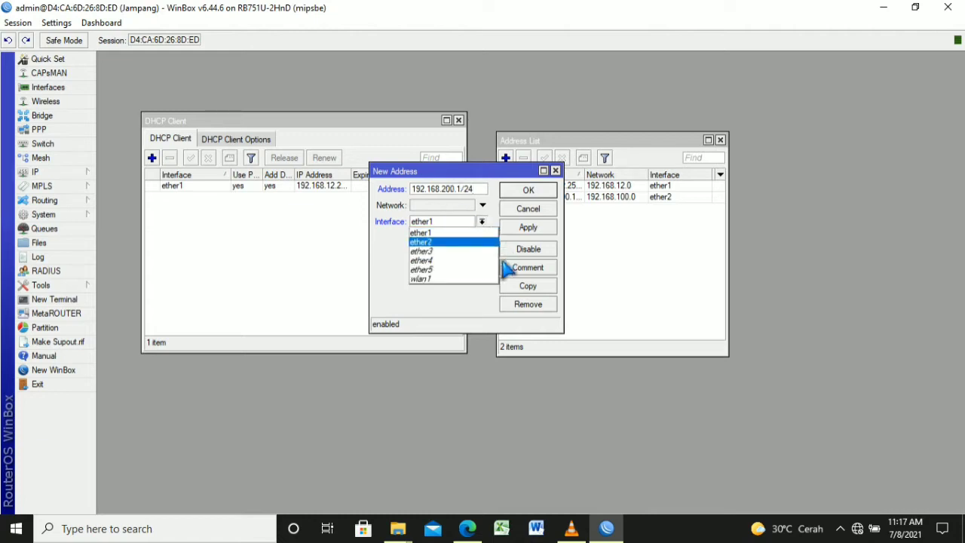
key("Down")
key("Down")
key("Down")
key("Down")
key("Return")
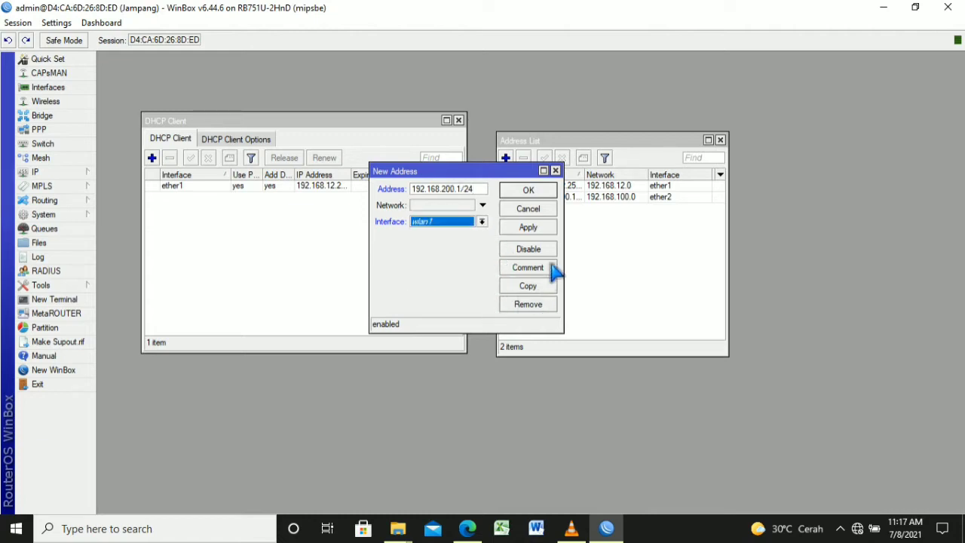
left_click(553, 226)
left_click(552, 192)
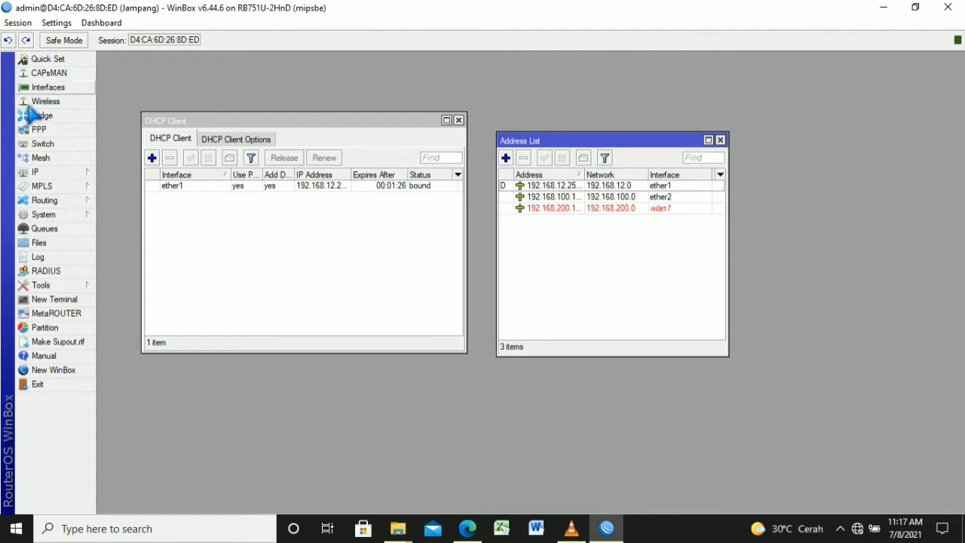
Enable the wlan1 interface in the Wireless table
left_click(79, 101)
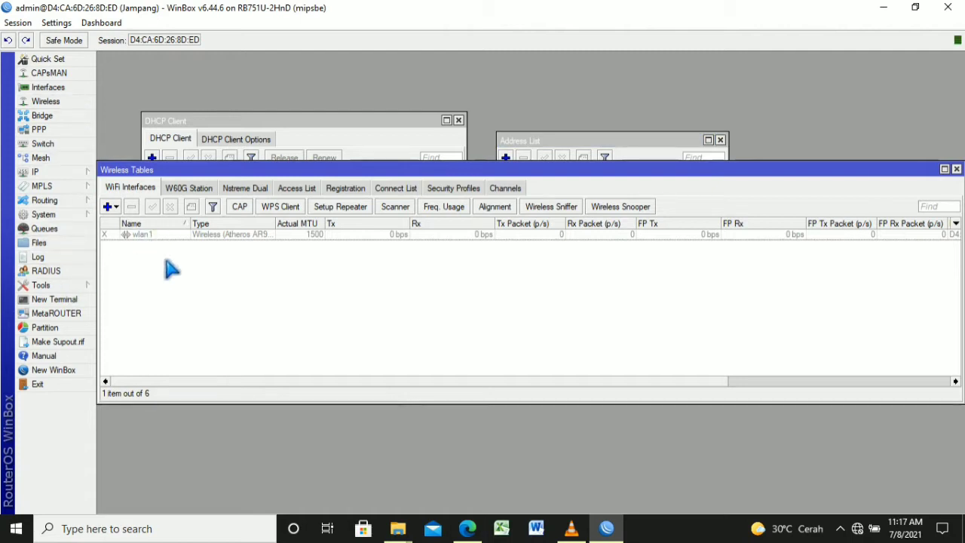
left_click(166, 235)
left_click(152, 206)
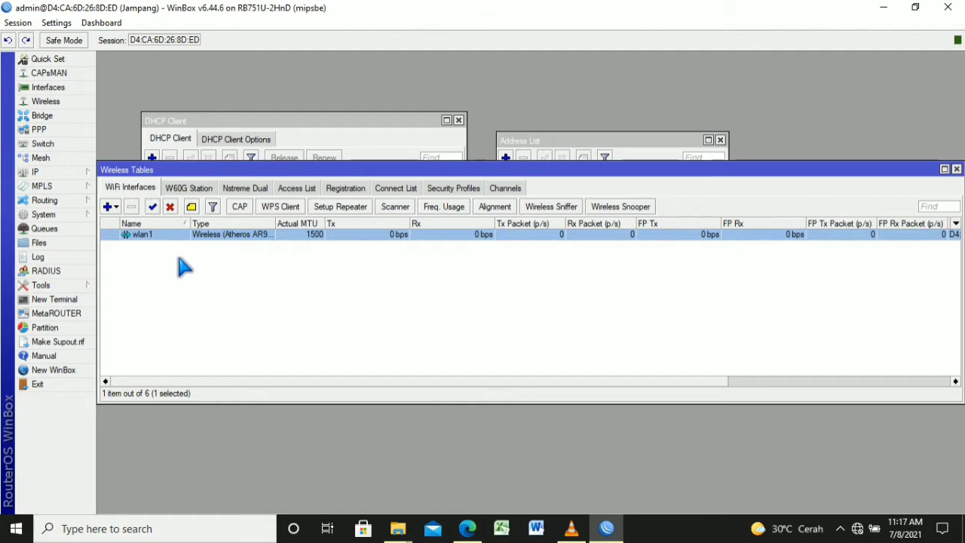
Set wlan1 to bridge mode with SSID 'Jampang@proxyUKK' and apply
key("Return")
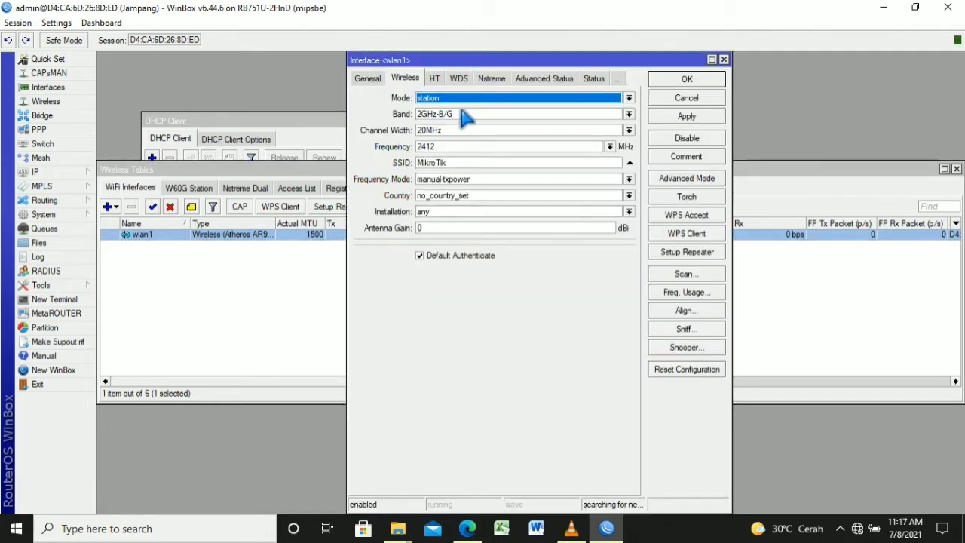
left_click(629, 98)
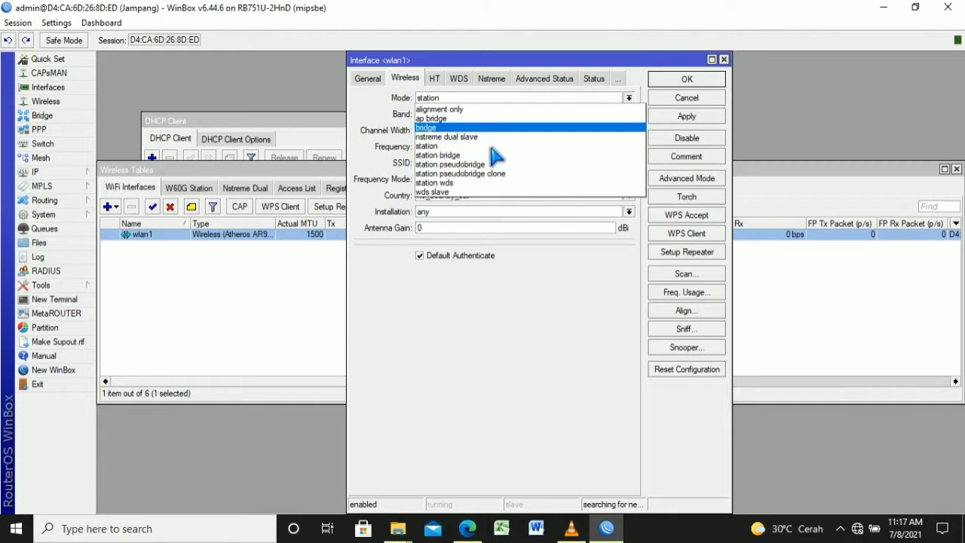
key("Return")
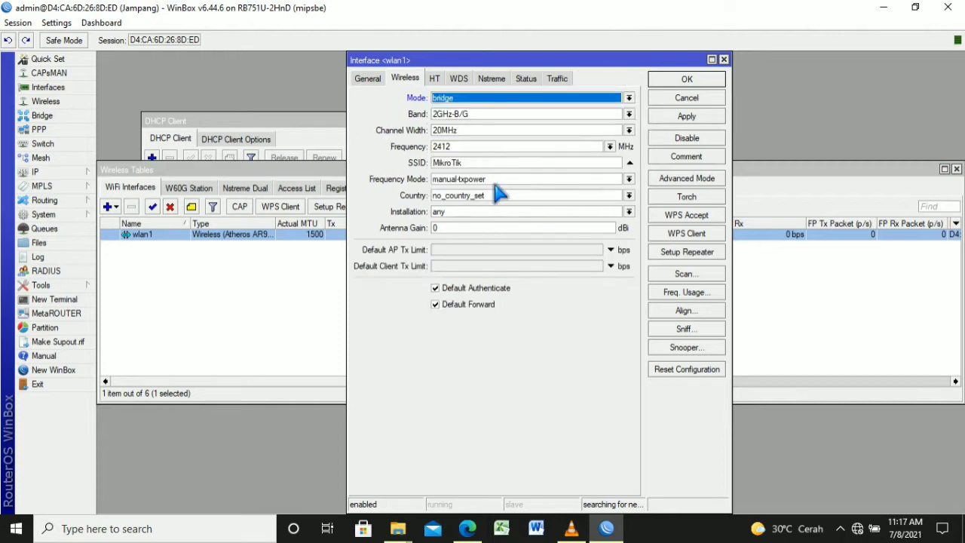
left_click(495, 164)
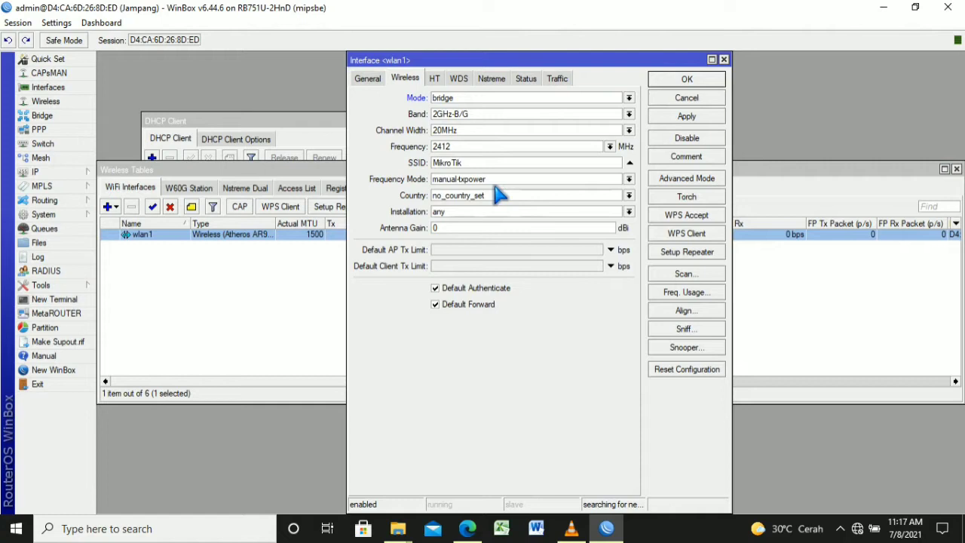
key("BackSpace")
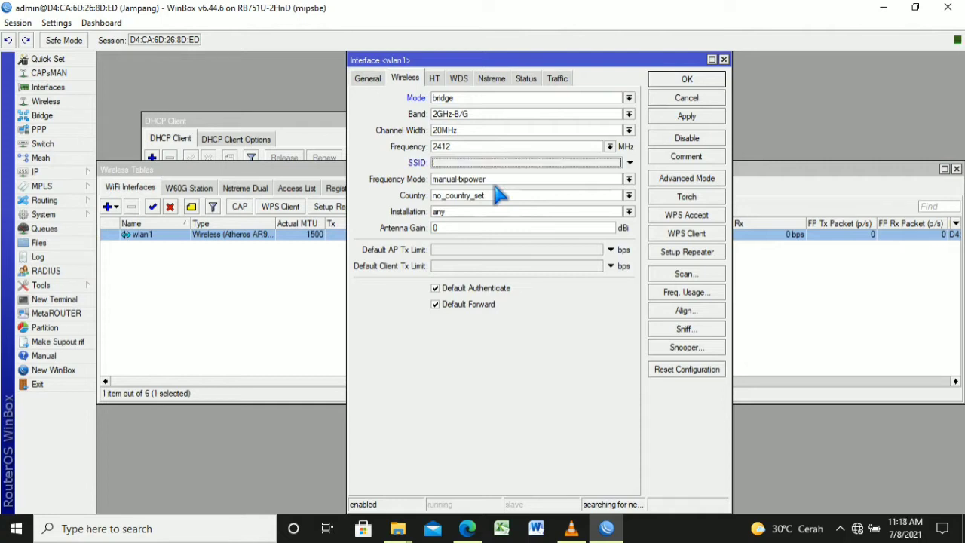
type("Jampang@proxyUKK")
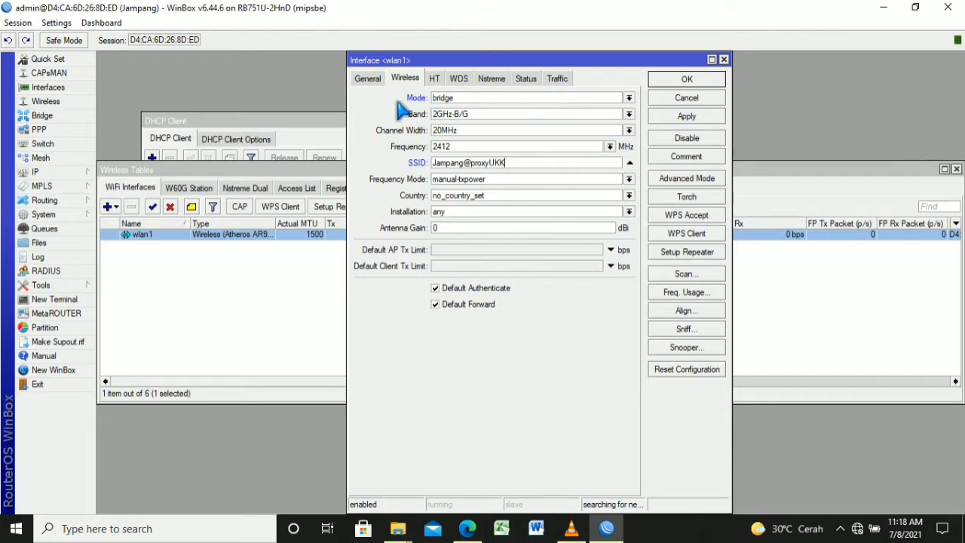
left_click(370, 78)
left_click(407, 78)
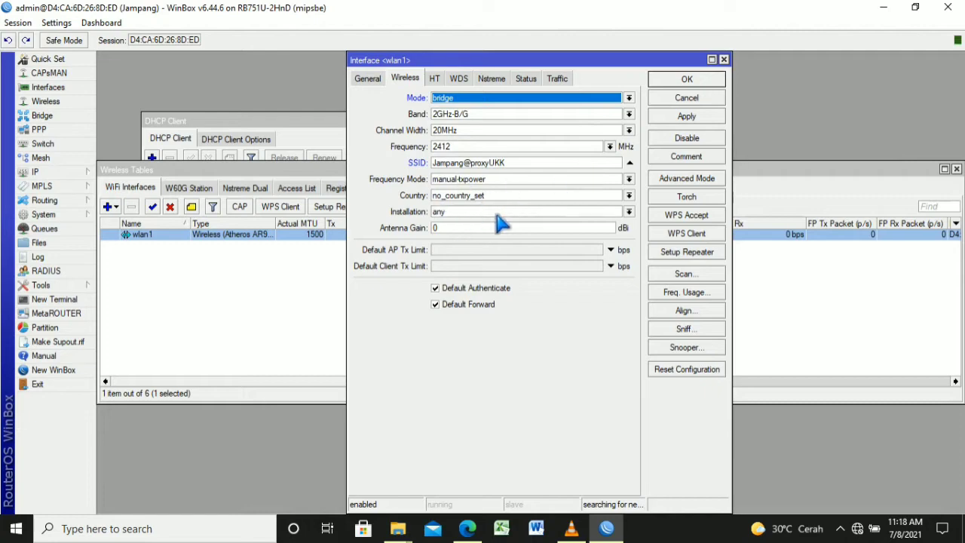
left_click(686, 116)
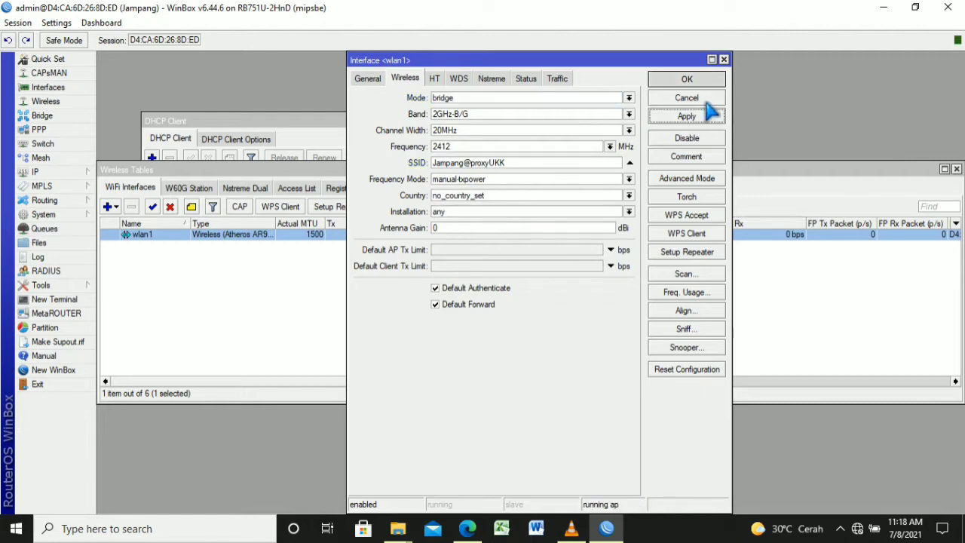
left_click(709, 99)
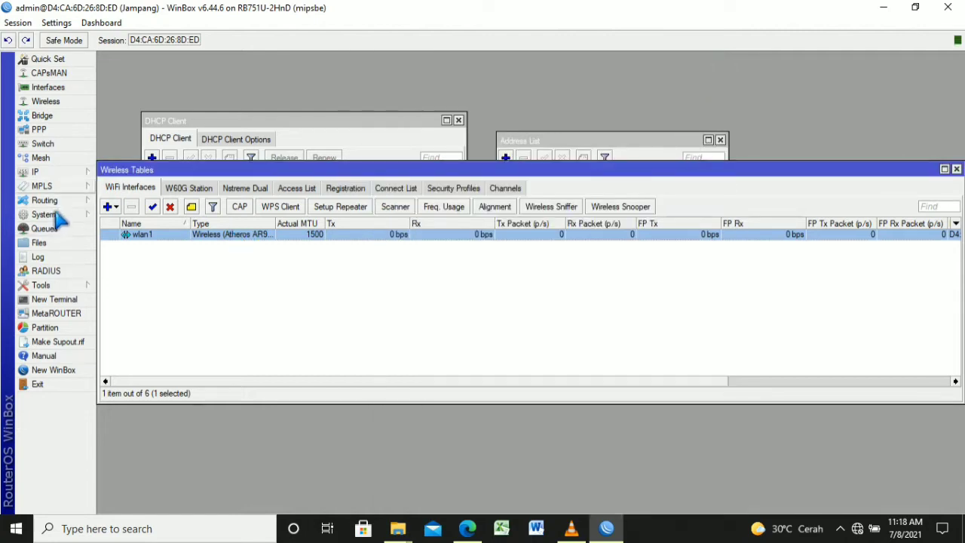
Start DHCP Setup and choose ether2 as the DHCP server interface
left_click(60, 172)
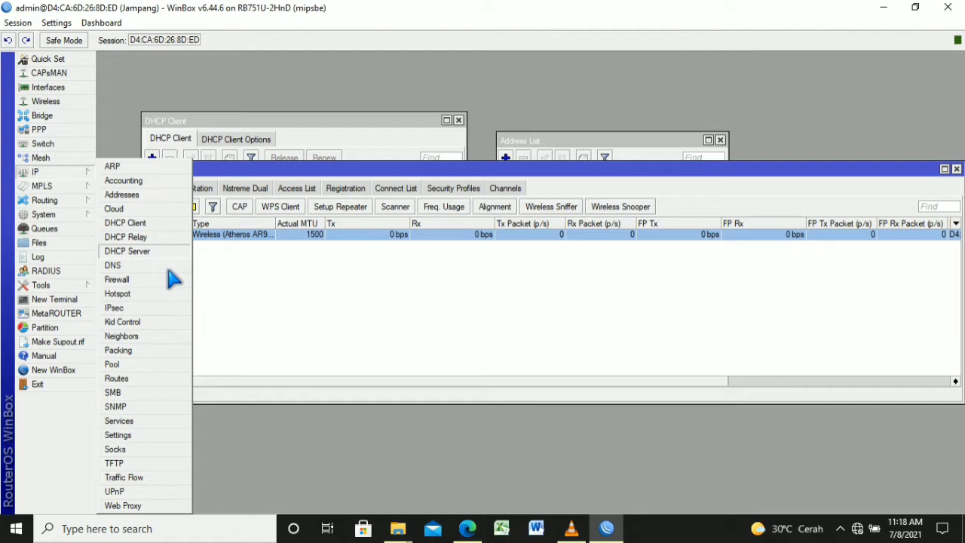
left_click(169, 252)
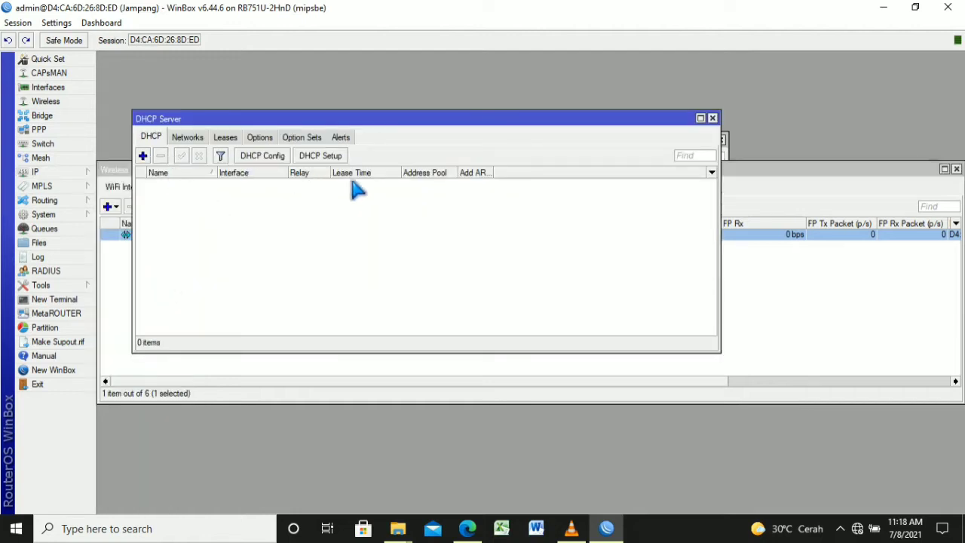
left_click(330, 155)
left_click(511, 227)
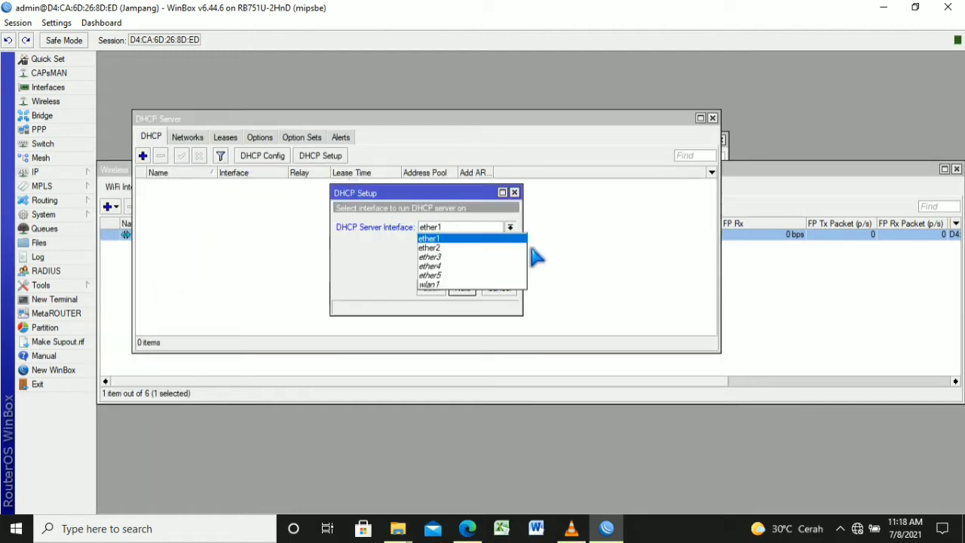
left_click(522, 267)
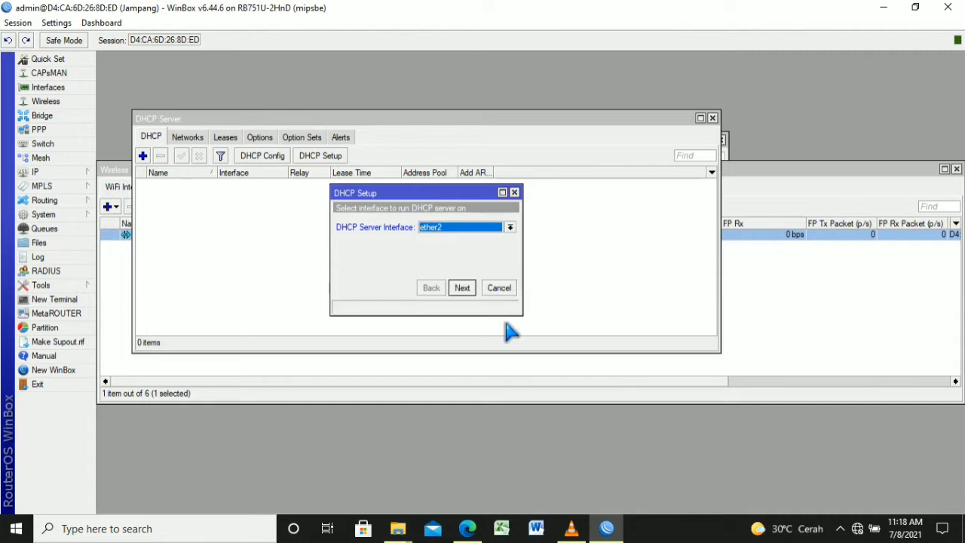
key("Return")
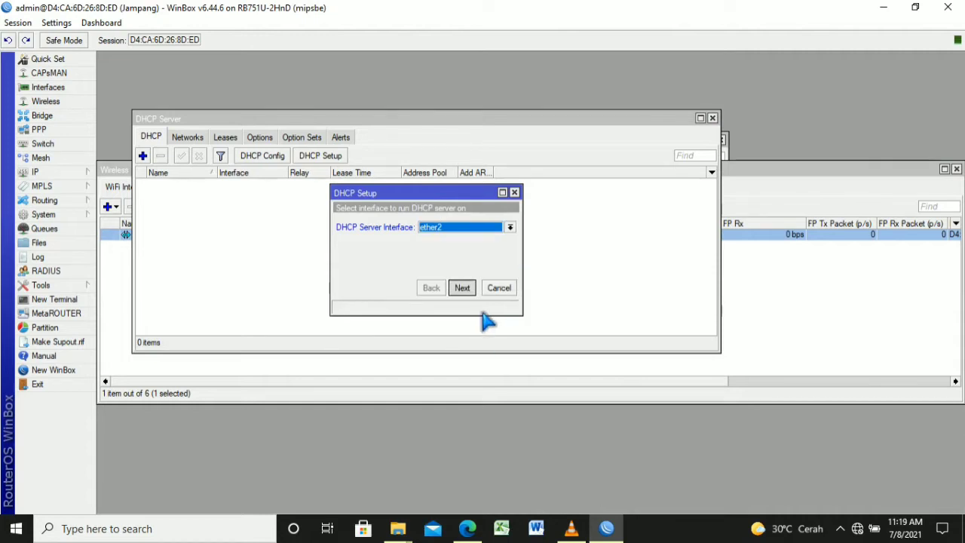
Accept the 192.168.100 gateway, pool dhcp_pool1, DNS 192.168.12.1/8.8.8.8 and 00:10:00 lease
key("Return")
key("Return")
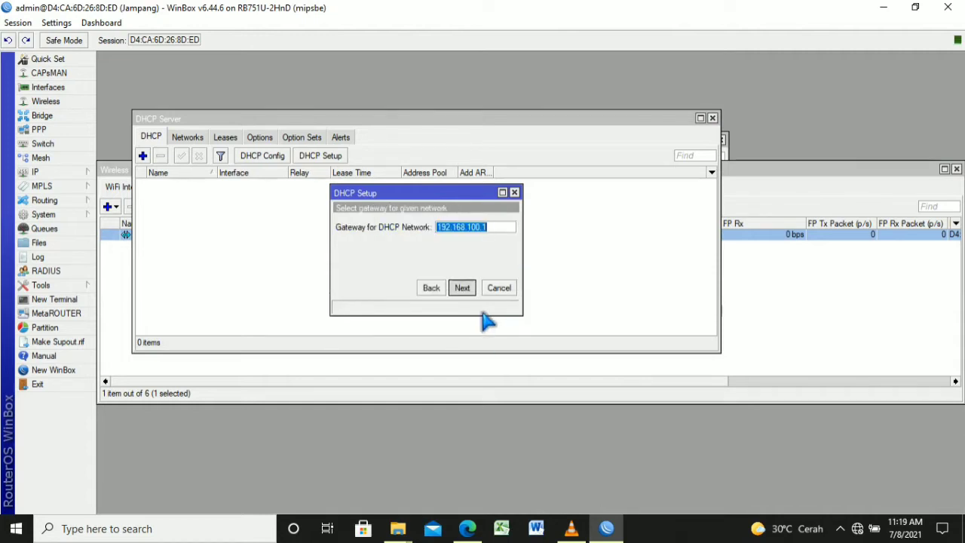
key("Right")
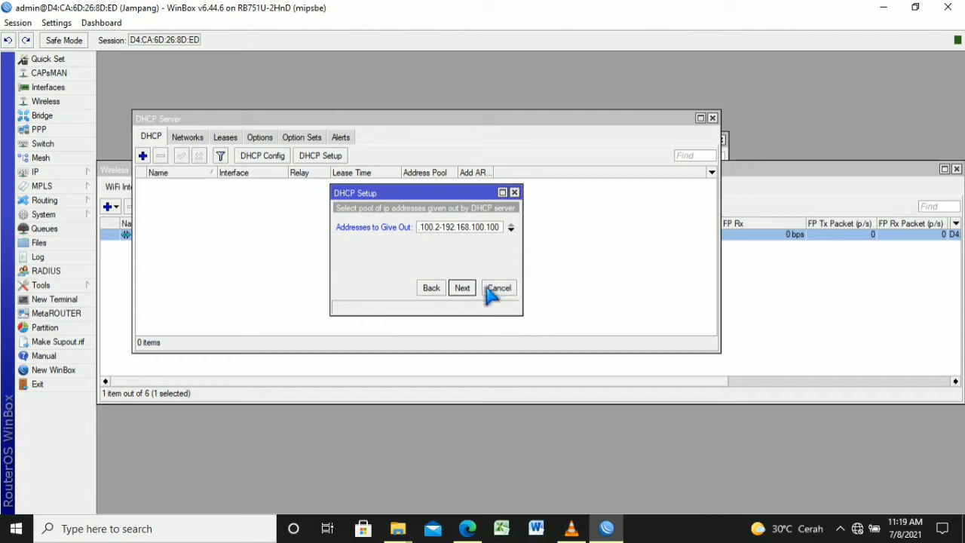
key("Return")
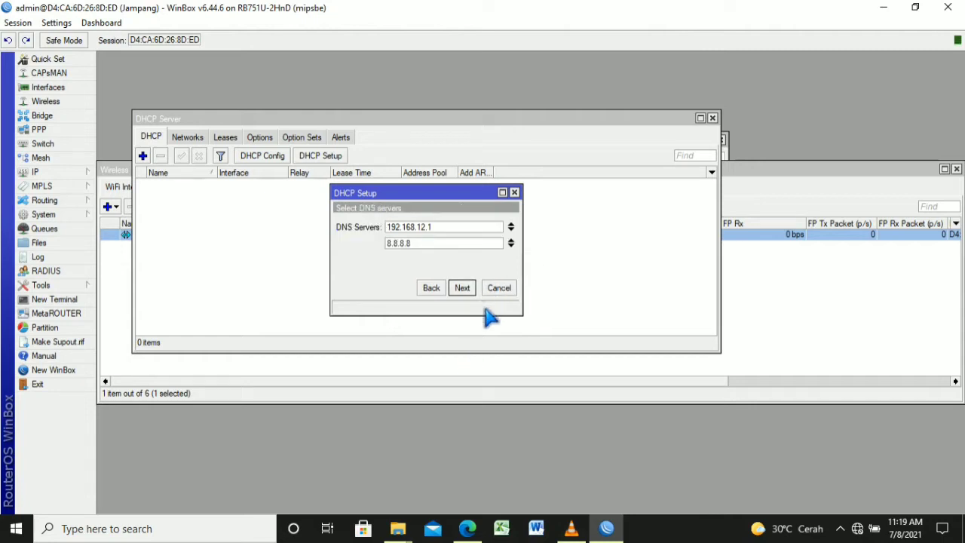
key("Return")
key("Return")
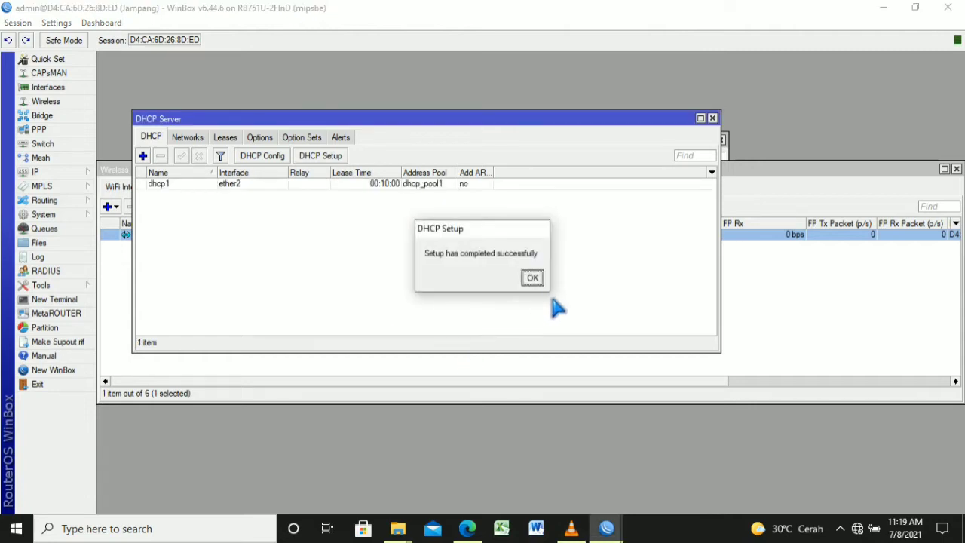
key("Return")
key("Return")
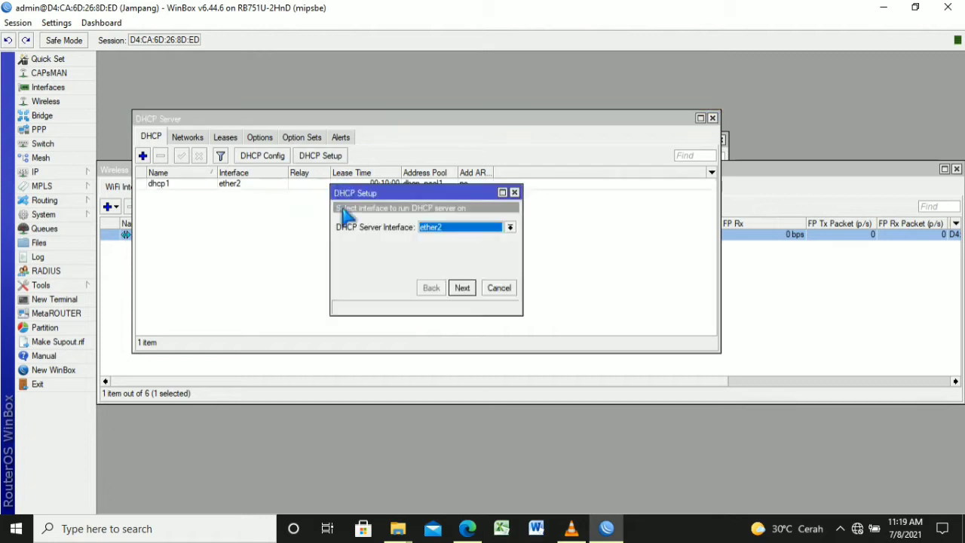
Run DHCP Setup on wlan1 for 192.168.200.0/24 with pool ending at .100 and a 10-minute lease
left_click(510, 227)
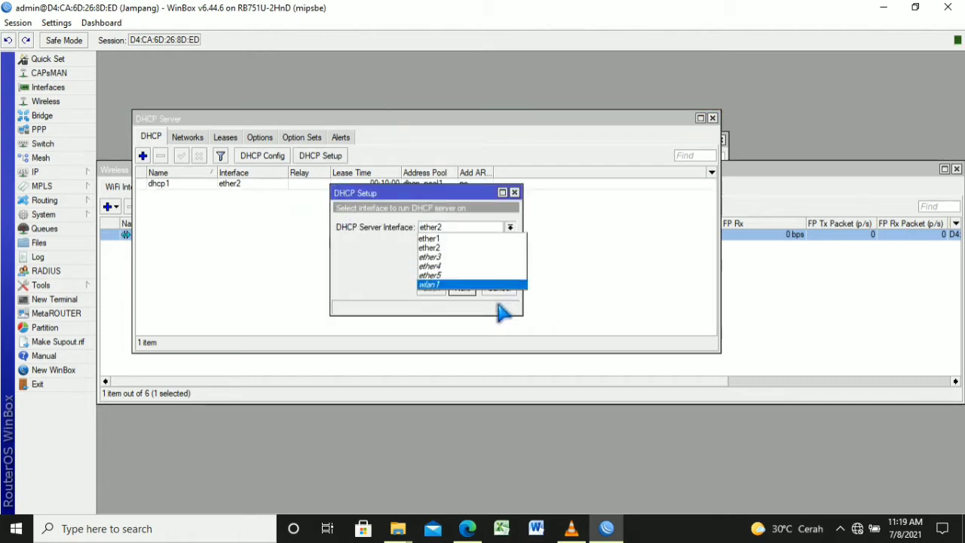
left_click(493, 285)
key("Return")
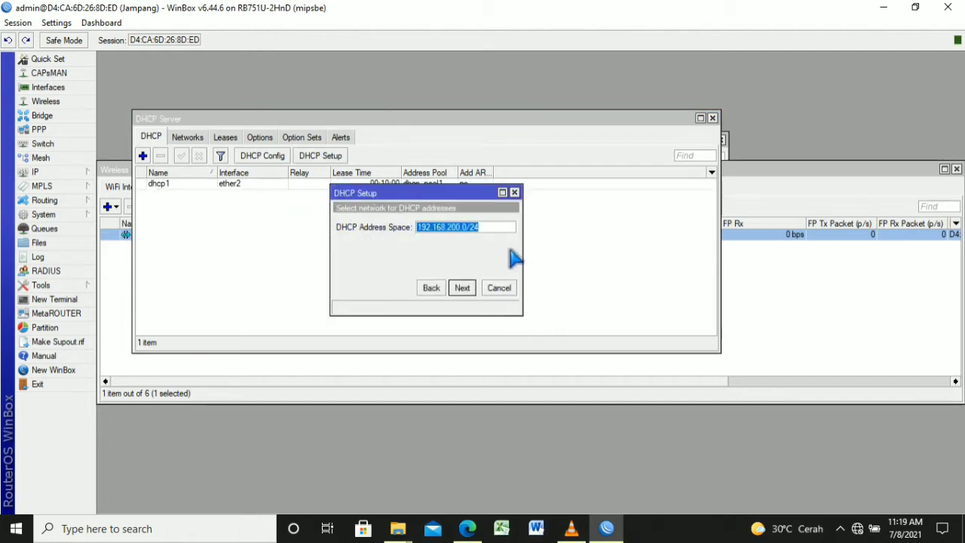
key("Return")
key("Return")
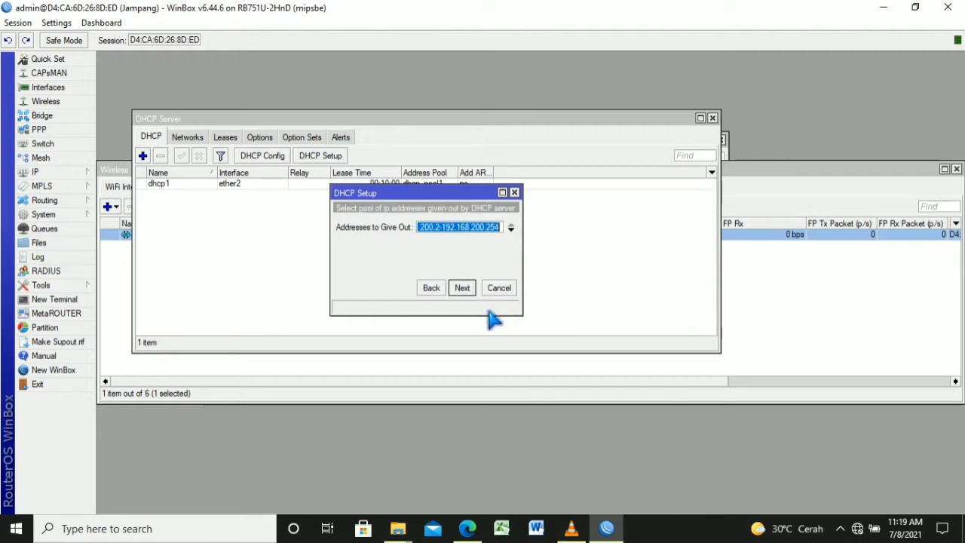
left_click(498, 227)
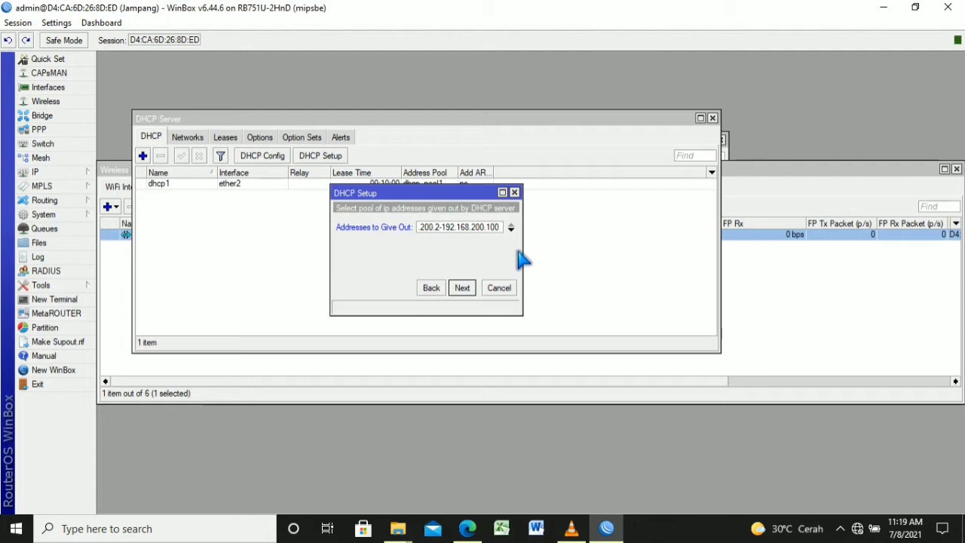
right_click(495, 229)
left_click(473, 292)
left_click(473, 292)
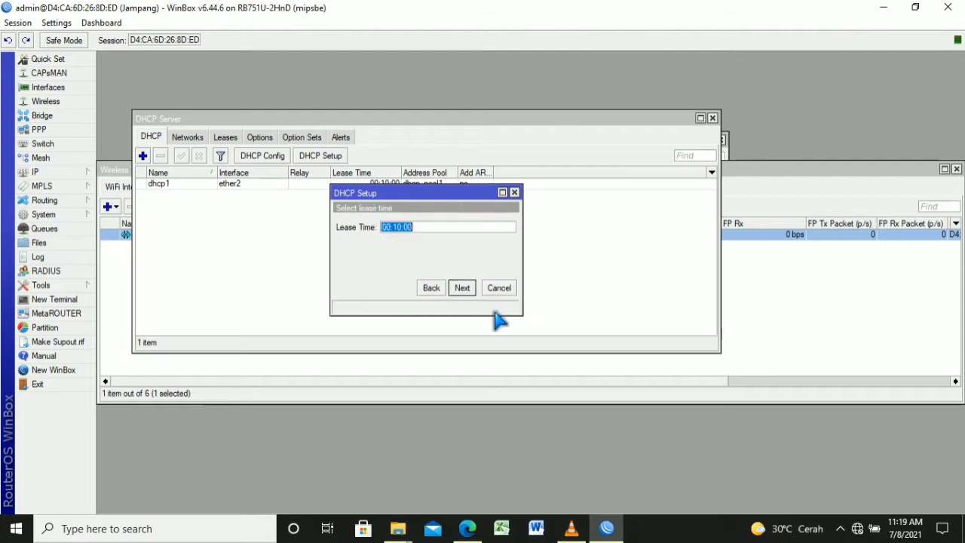
left_click(462, 287)
left_click(530, 276)
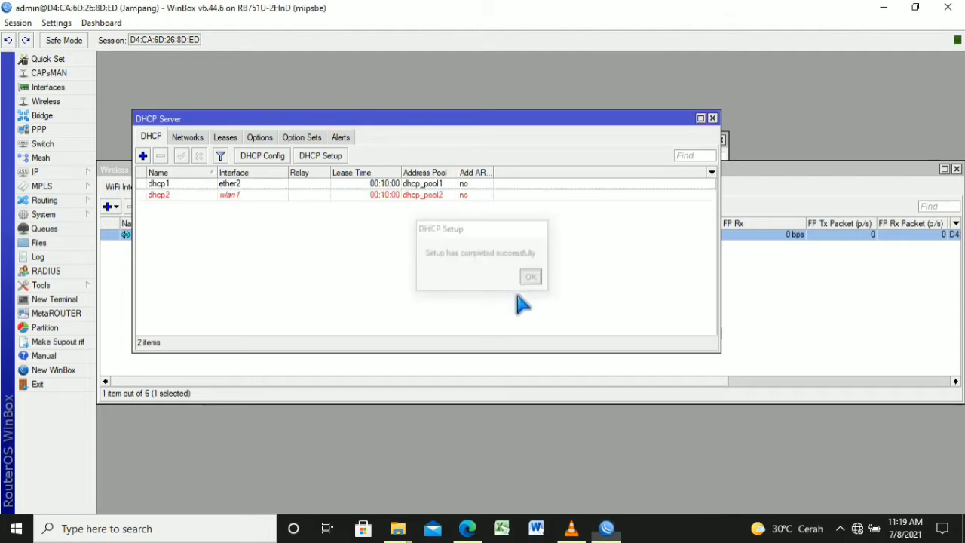
left_click(68, 172)
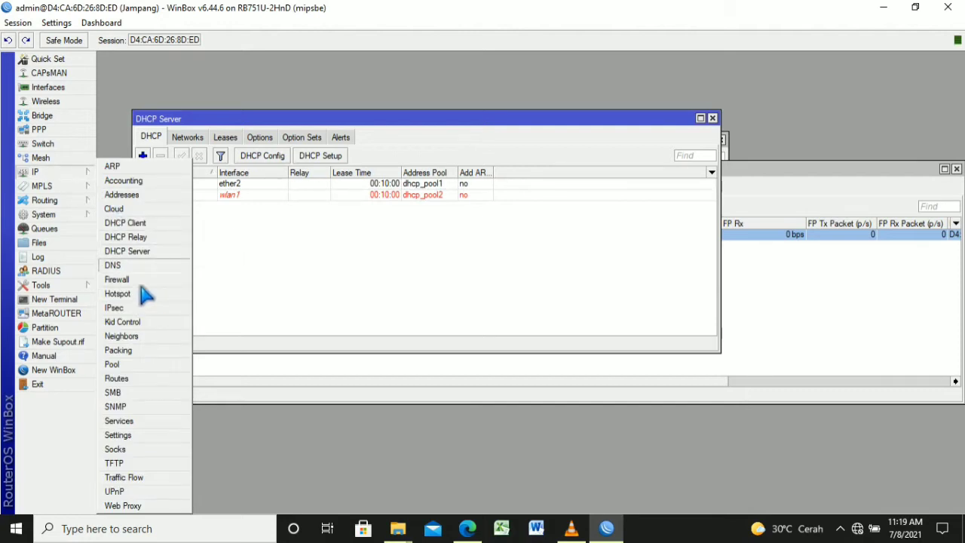
Replace the 0.0.0.0 DNS server with 8.8.8.8, enable Allow Remote Requests, and apply
left_click(121, 266)
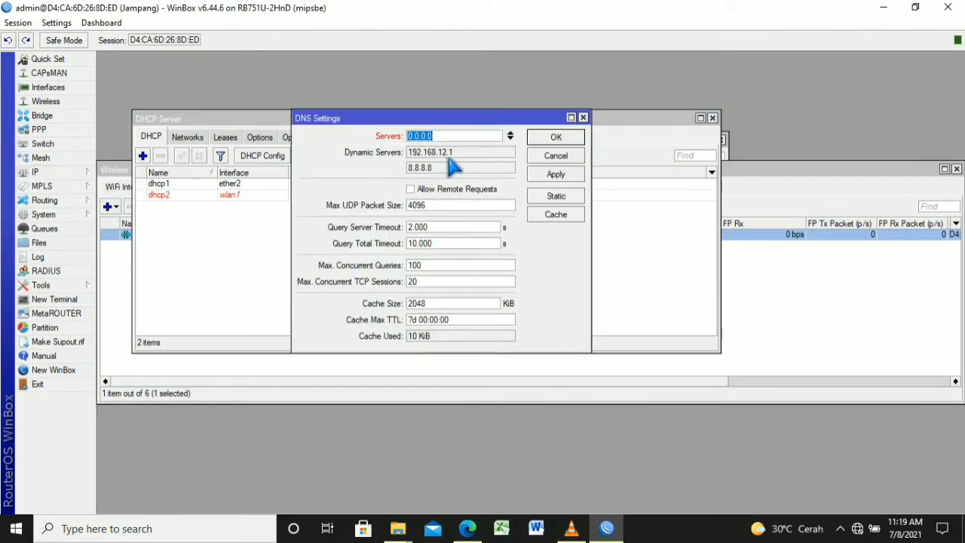
key("BackSpace")
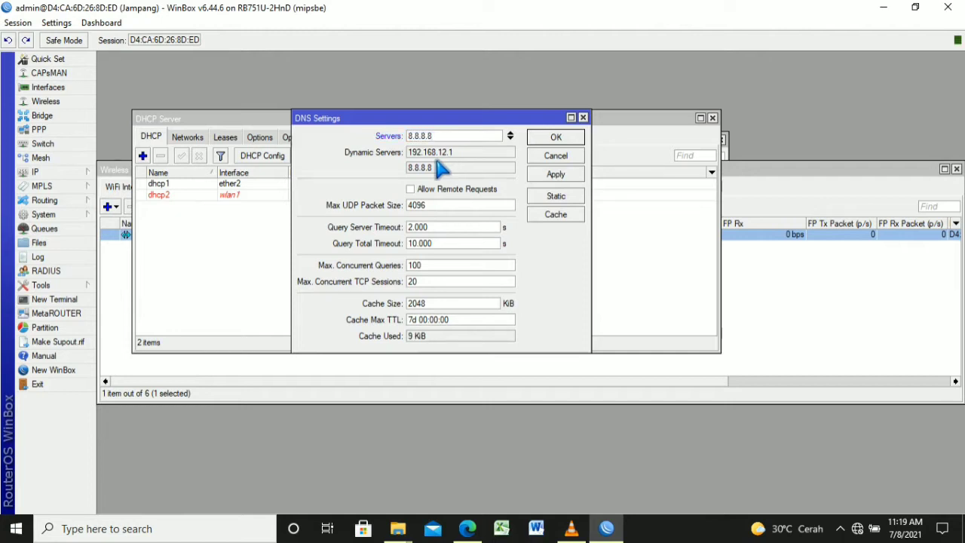
type("8.8.8.8")
left_click(442, 189)
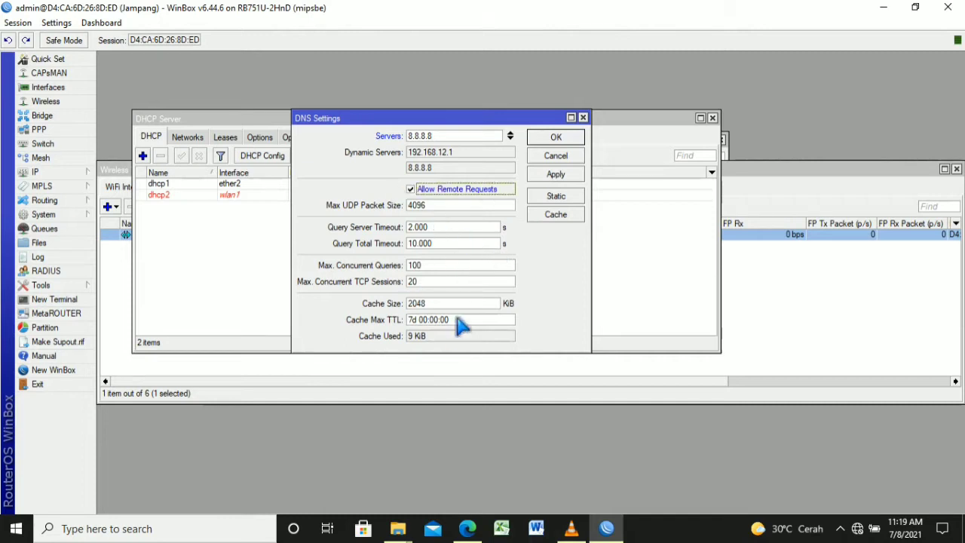
left_click(573, 177)
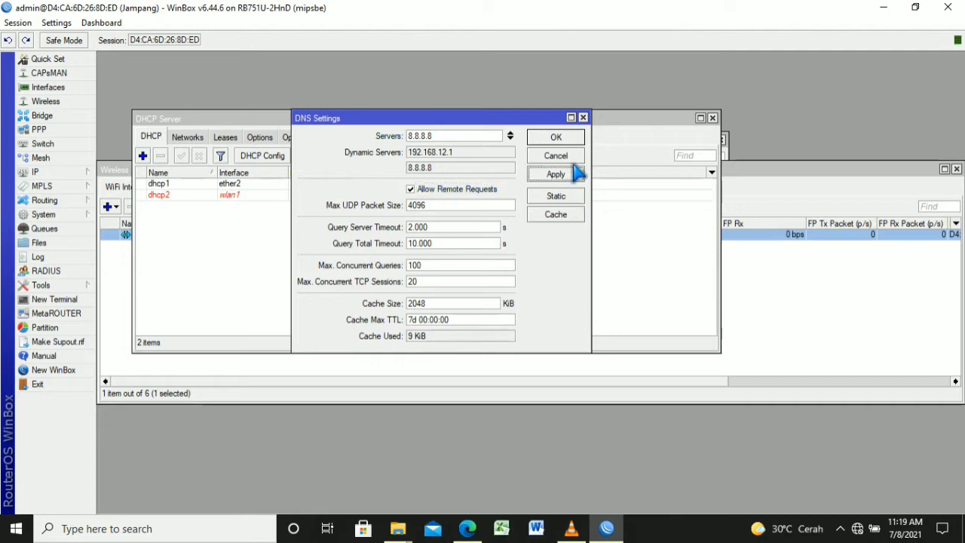
left_click(572, 160)
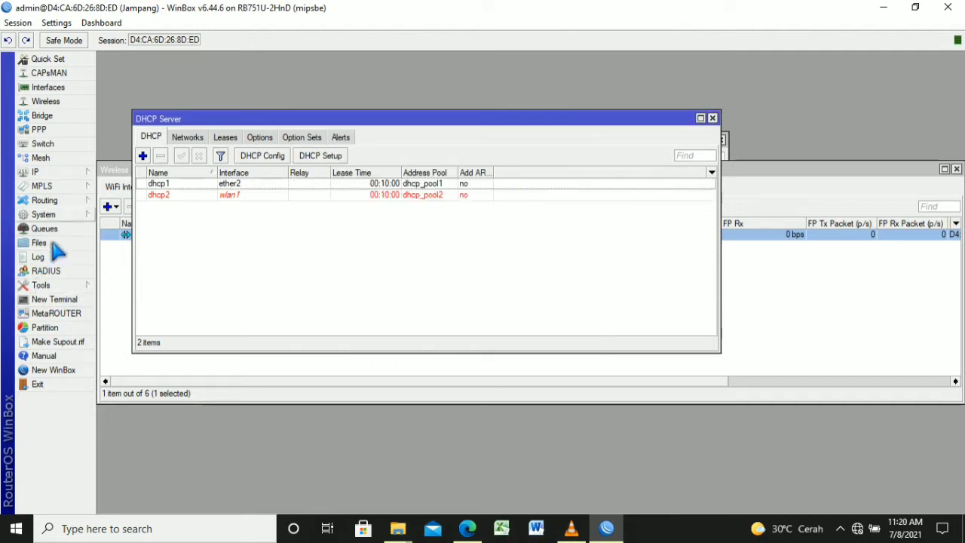
Bring up the IP > Firewall NAT rules list
left_click(45, 172)
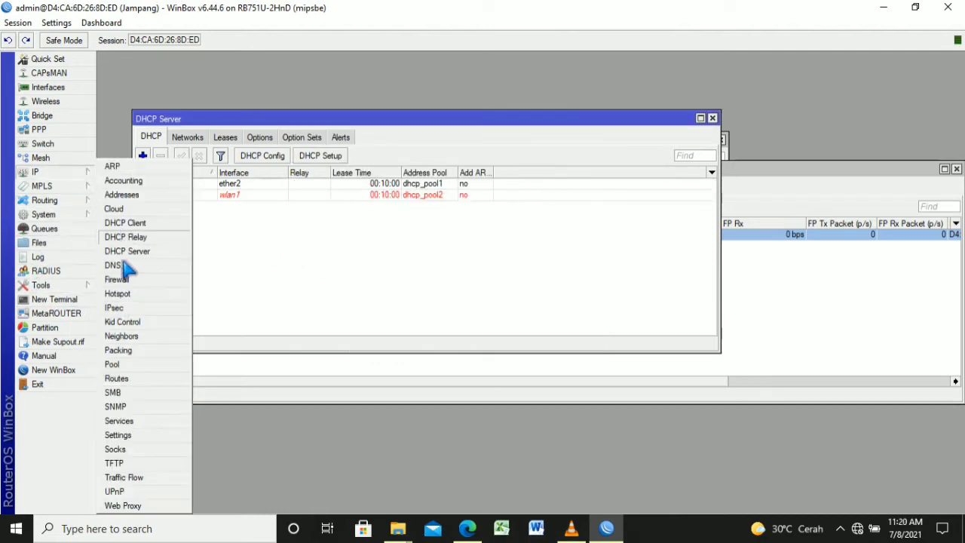
left_click(150, 282)
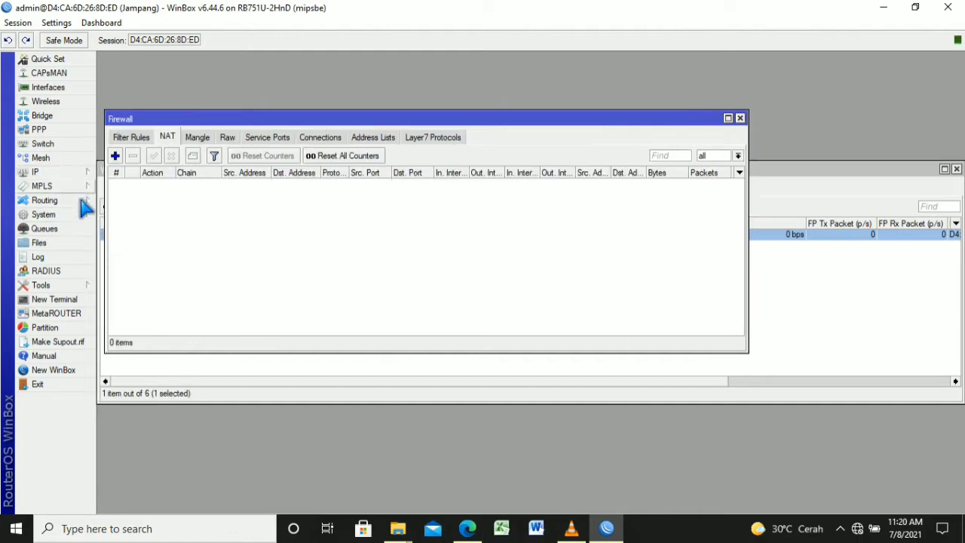
left_click(75, 172)
left_click(113, 265)
left_click(151, 281)
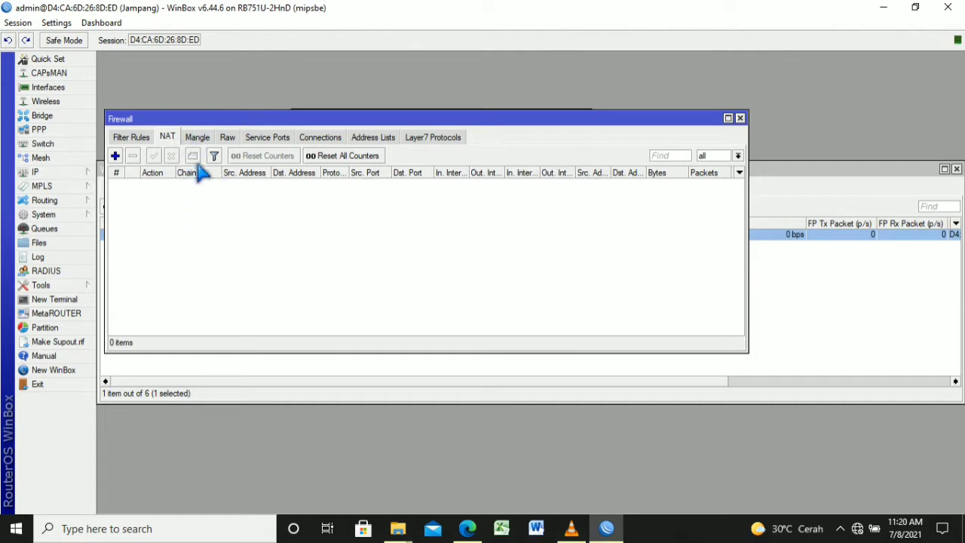
Add a new NAT rule with action masquerade; applying it reports an interface matching error
left_click(116, 156)
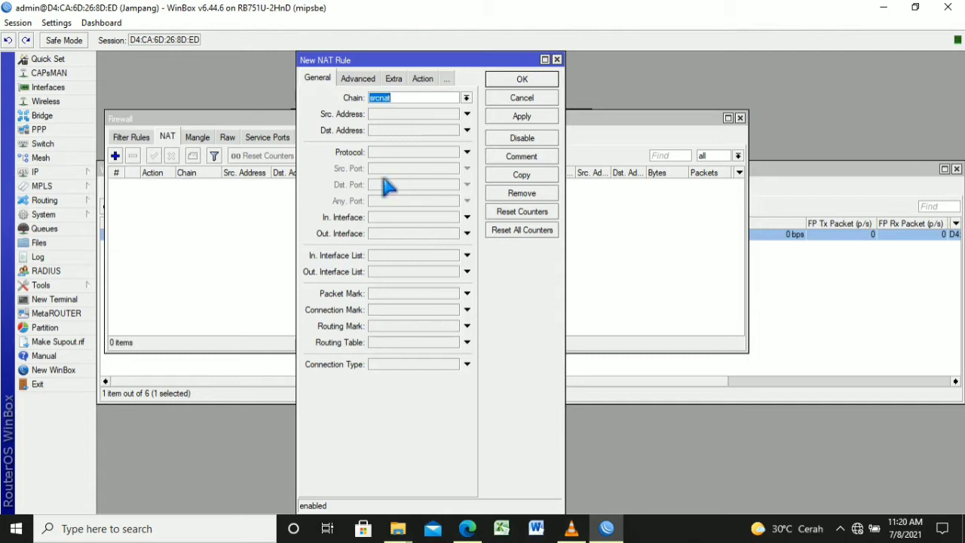
left_click(420, 219)
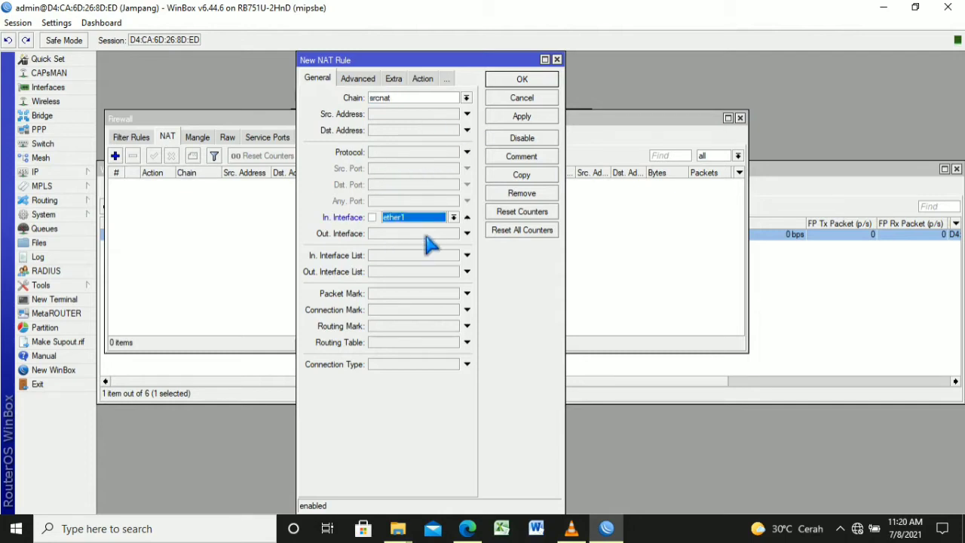
left_click(422, 78)
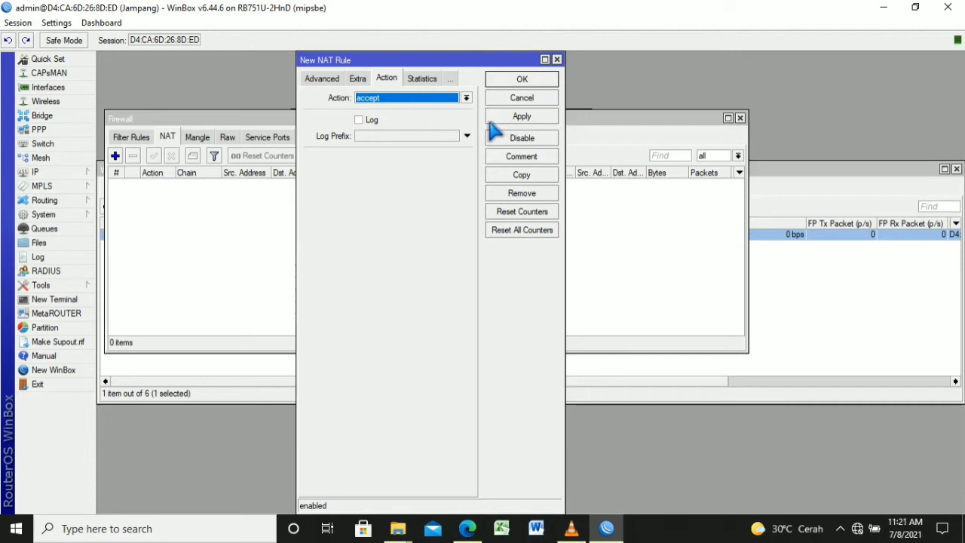
left_click(466, 98)
left_click(459, 187)
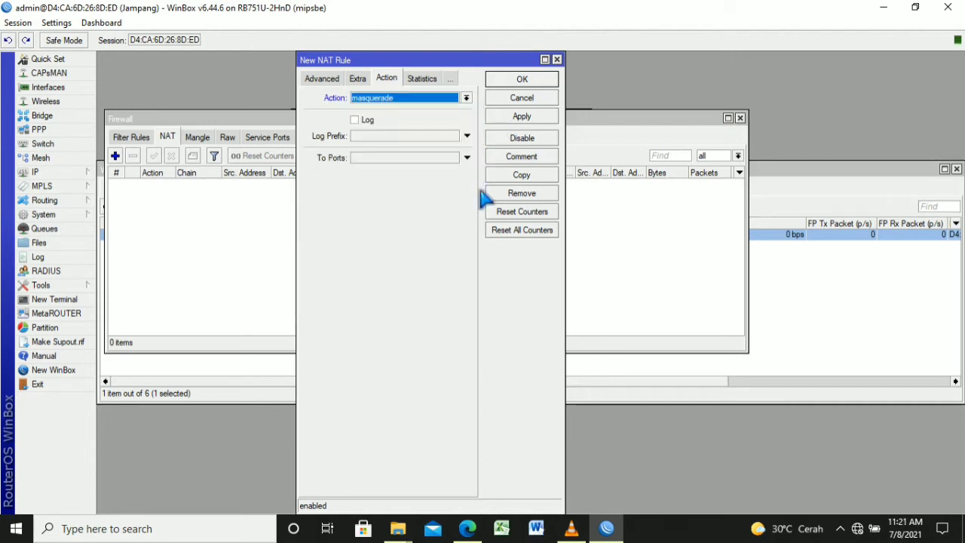
left_click(552, 119)
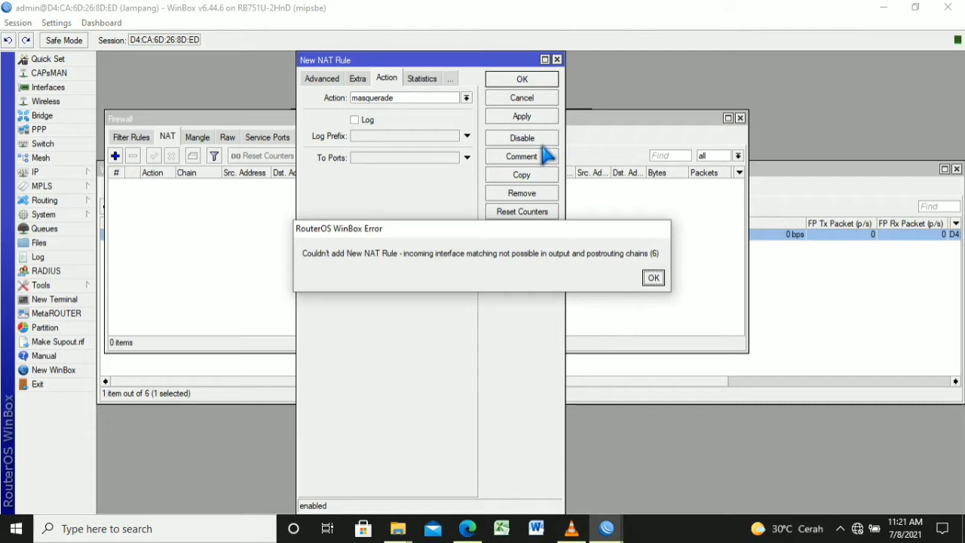
left_click(653, 277)
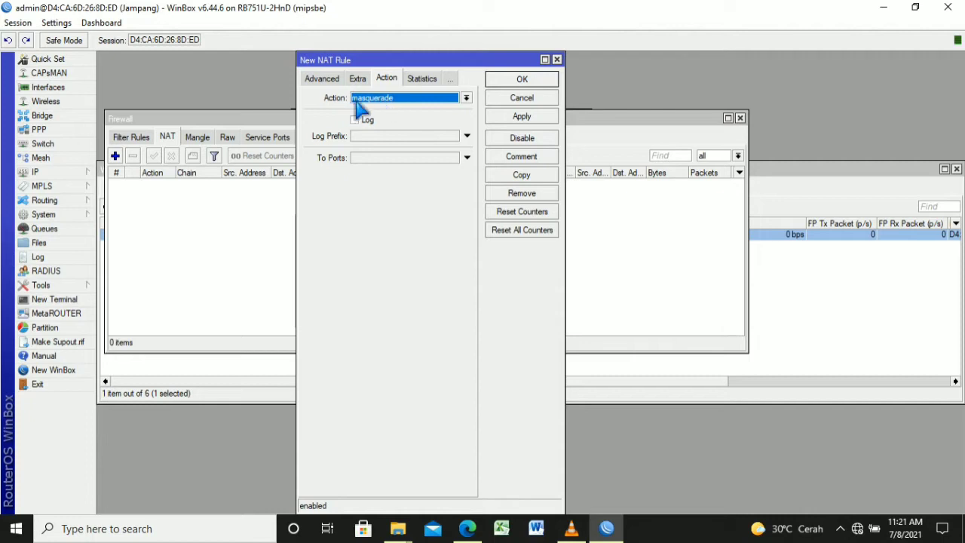
Keep srcnat as the new rule's chain
left_click(322, 78)
left_click(320, 79)
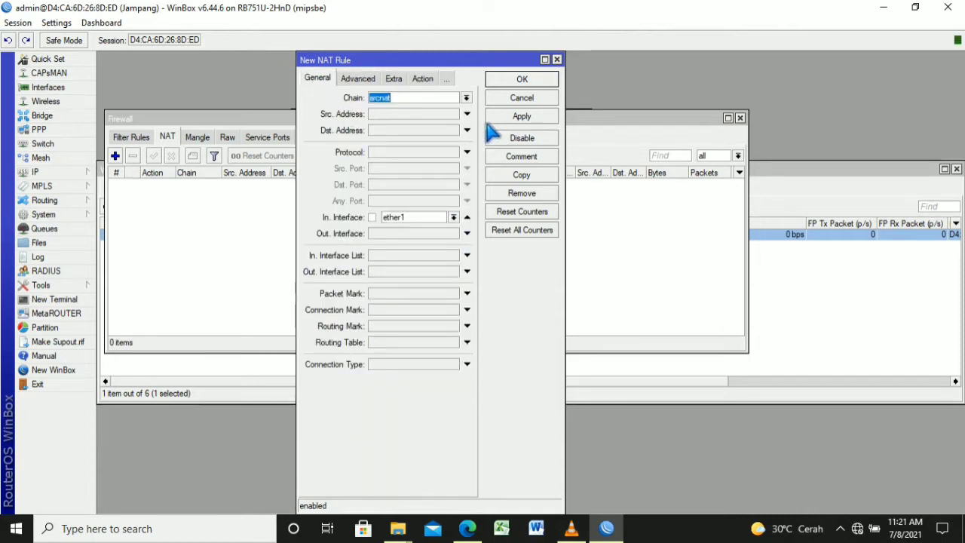
left_click(467, 98)
key("Up")
key("Down")
key("Return")
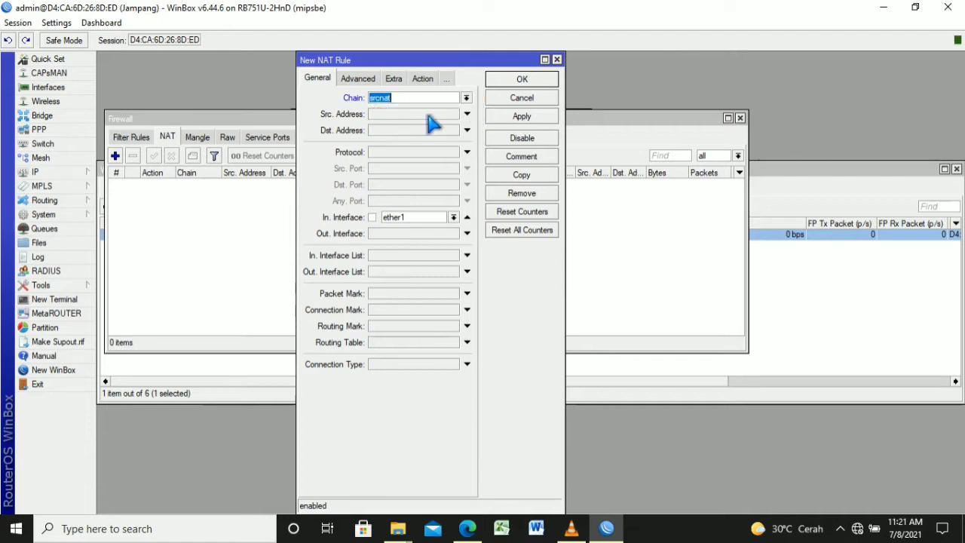
left_click(366, 79)
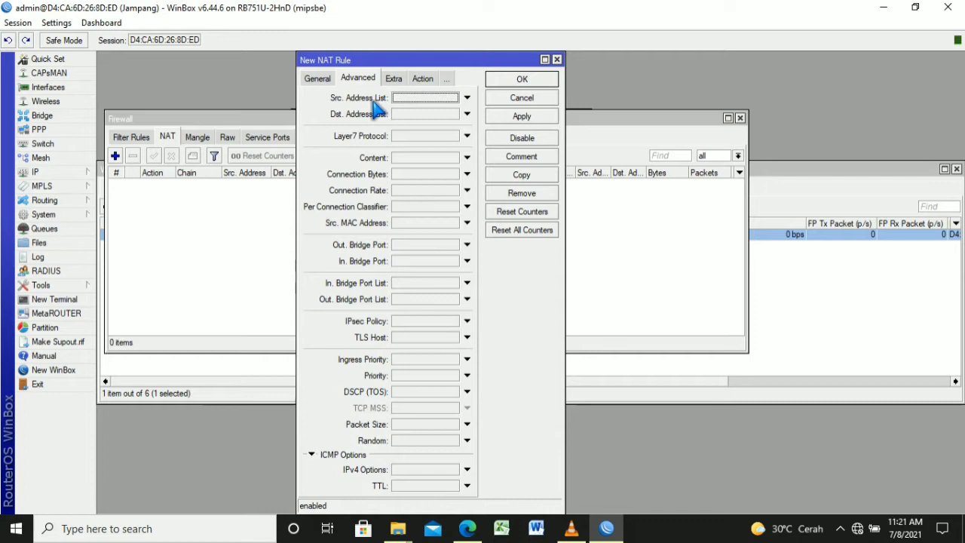
left_click(326, 79)
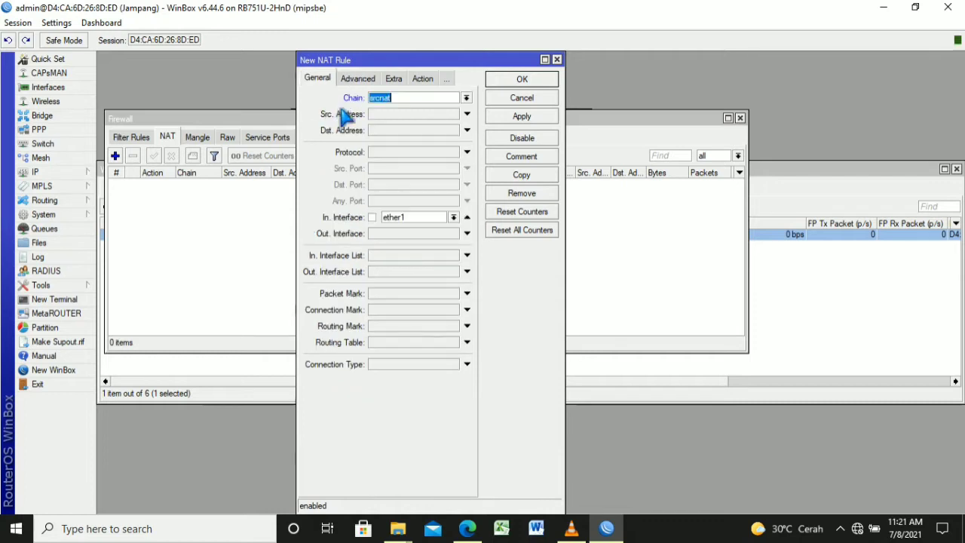
Set Out. Interface to ether1, remove the In. Interface condition, and apply the rule
left_click(443, 235)
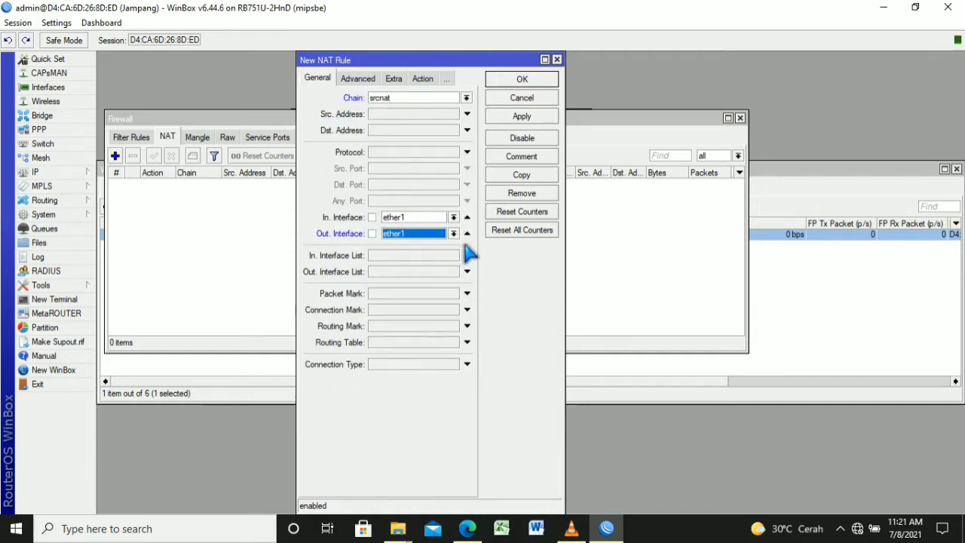
left_click(454, 217)
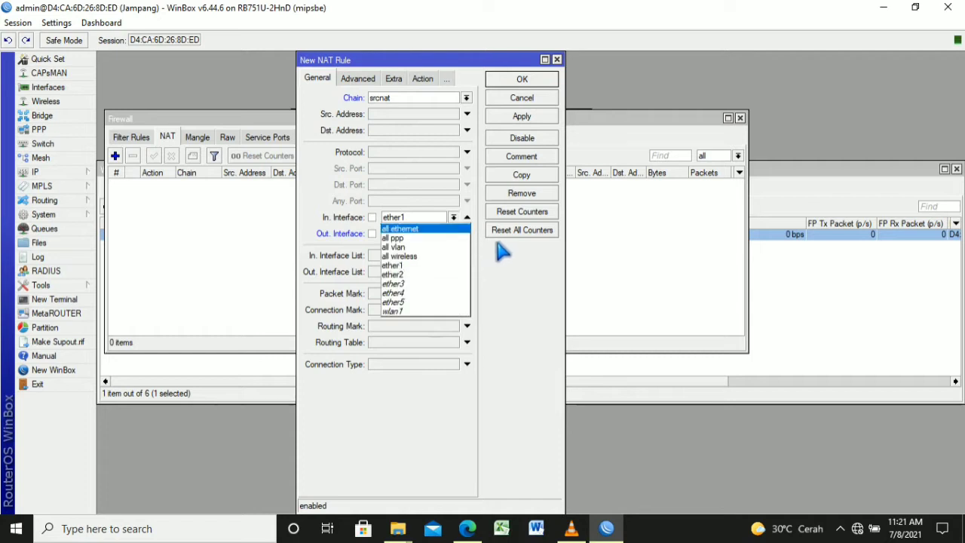
left_click(468, 217)
left_click(468, 217)
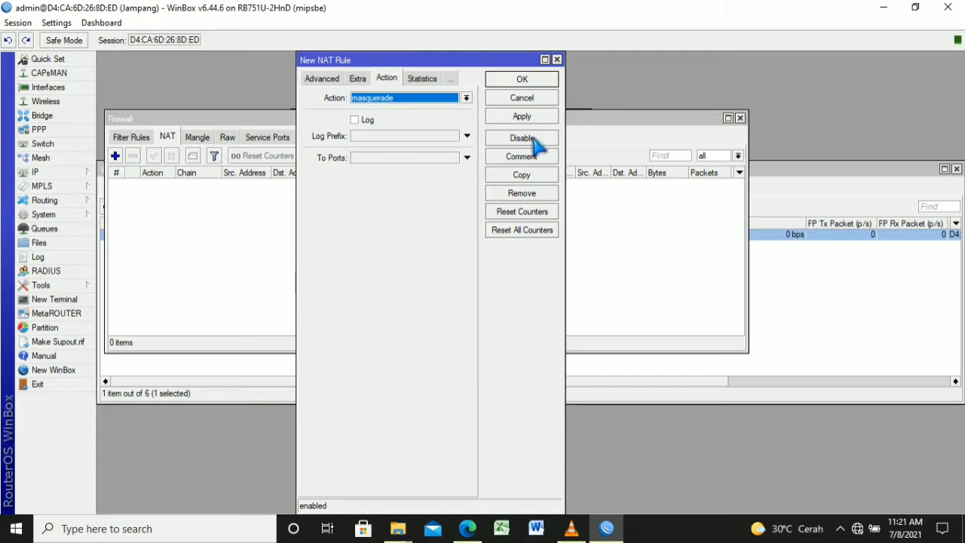
left_click(532, 117)
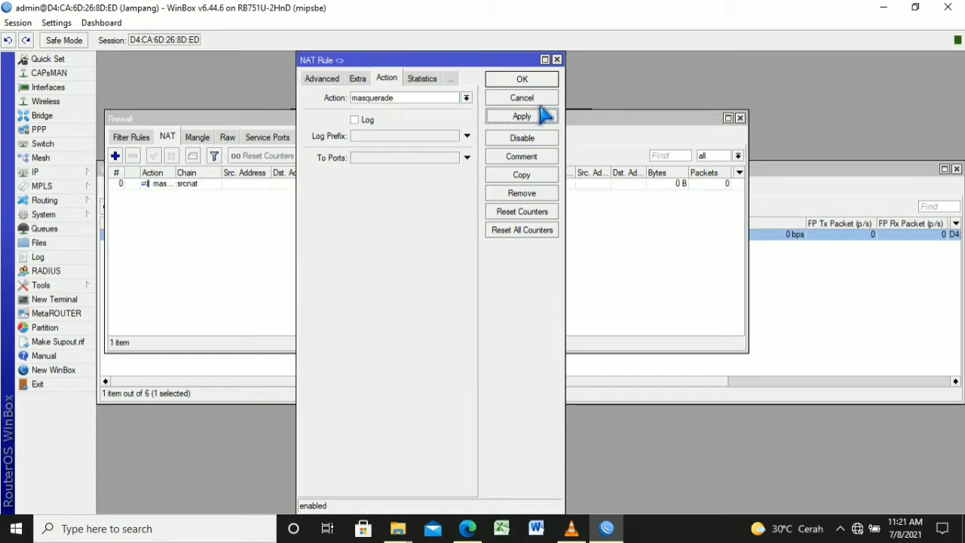
left_click(537, 103)
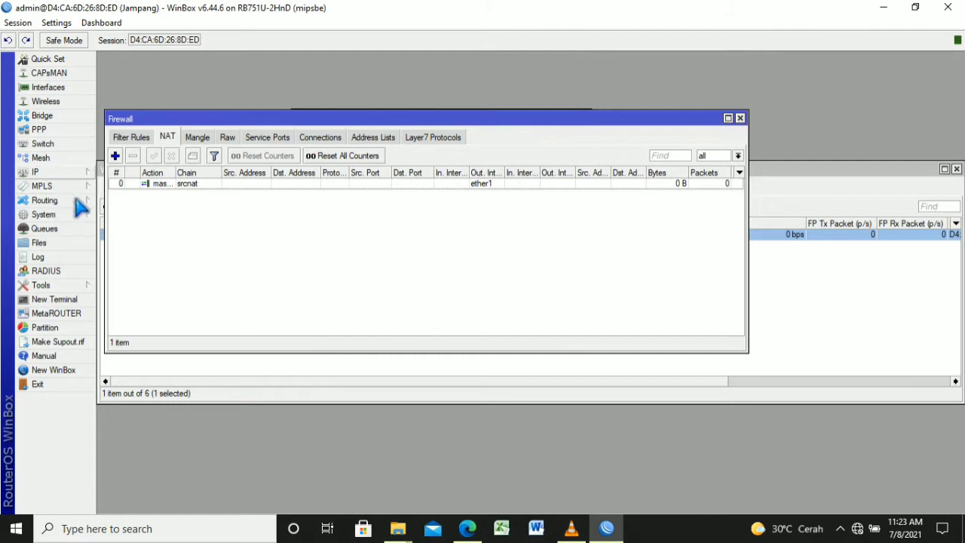
Enable the SNTP client with NTP servers id.pool.ntp.org and asia.pool.ntp.org, and apply
left_click(79, 216)
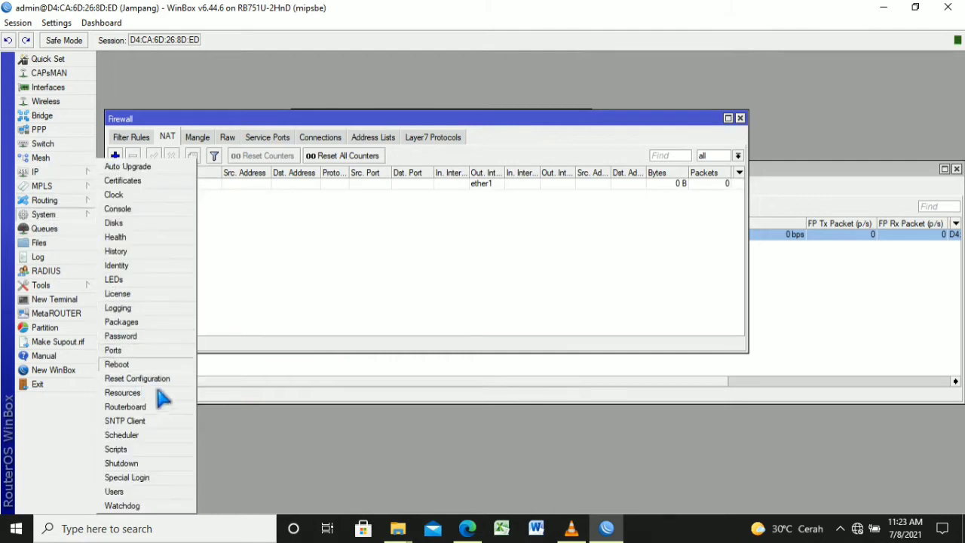
left_click(143, 420)
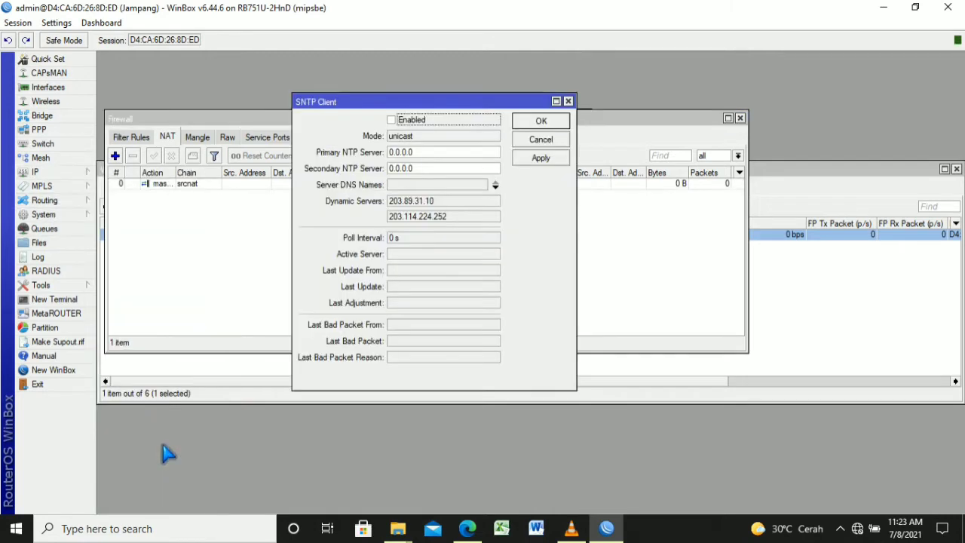
key("Tab")
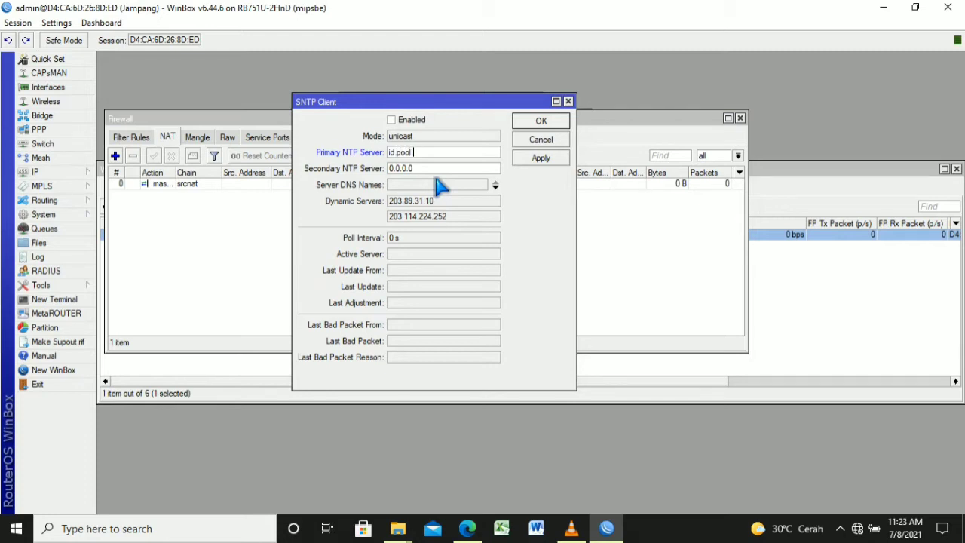
type("id.pool.ntp.org")
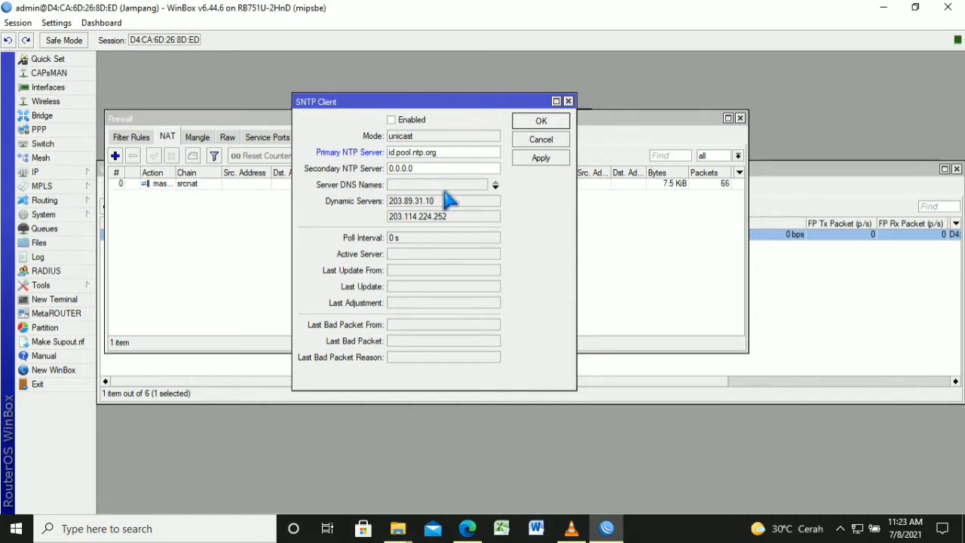
key("BackSpace")
key("BackSpace")
key("BackSpace")
key("BackSpace")
key("BackSpace")
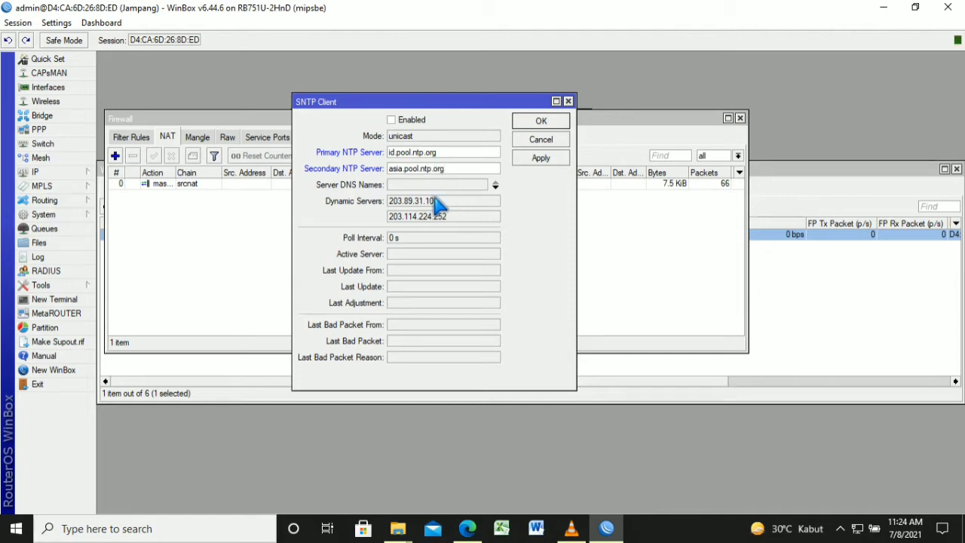
left_click(411, 120)
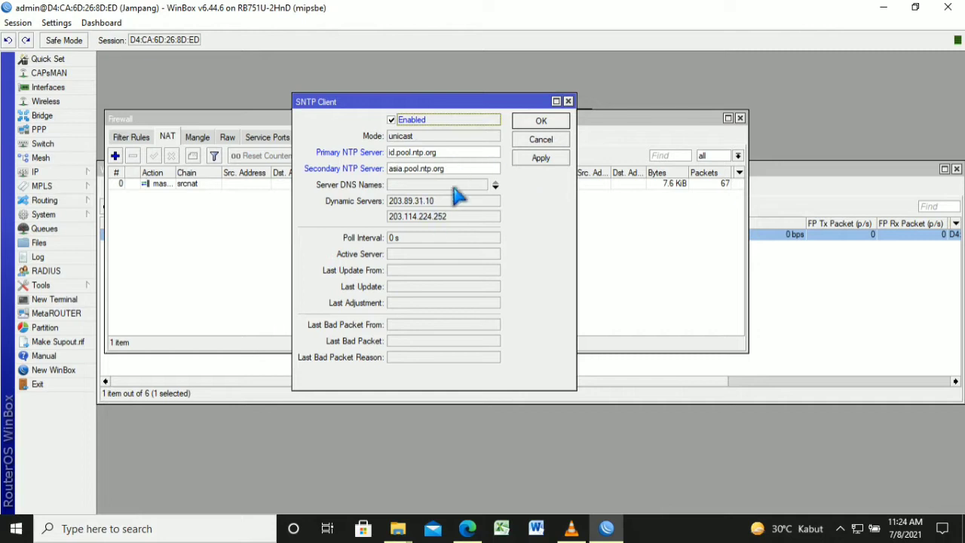
left_click(541, 158)
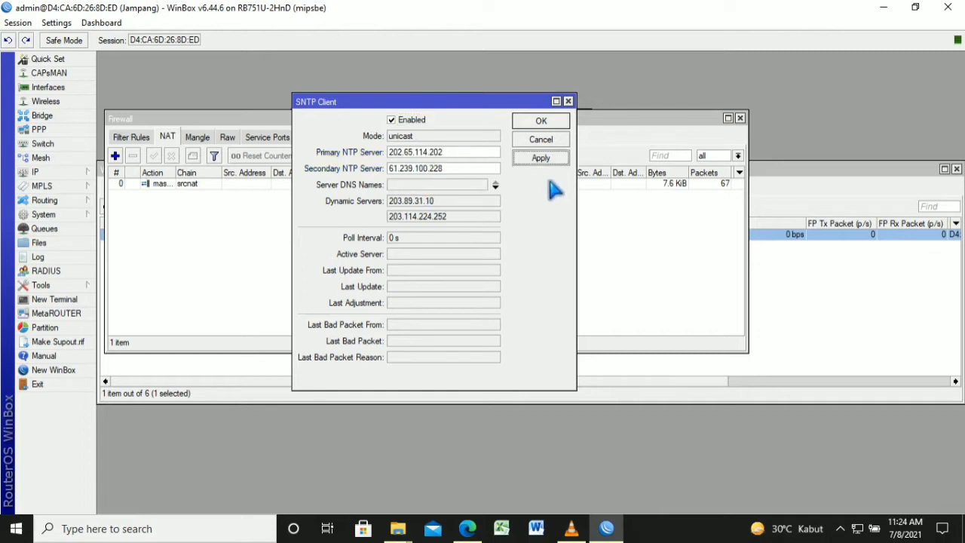
left_click(558, 143)
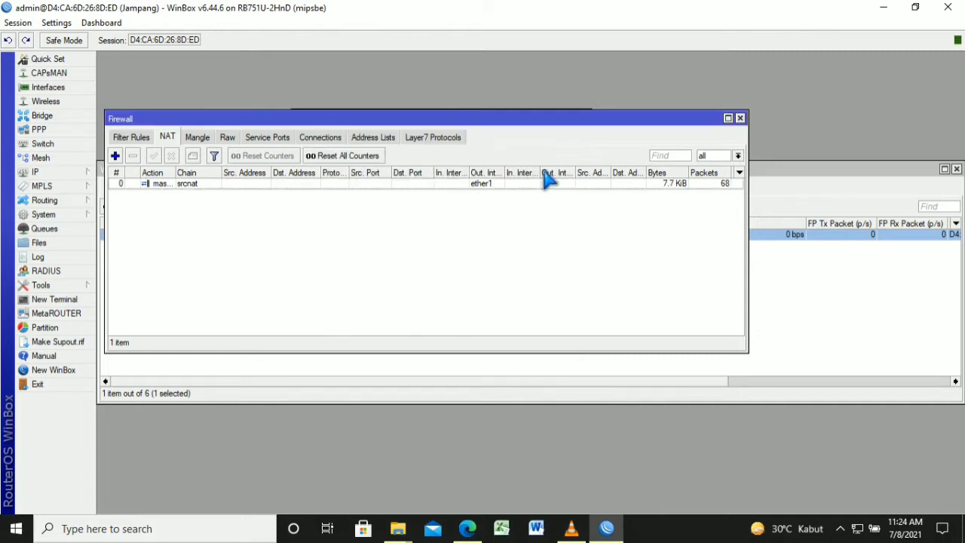
left_click(73, 174)
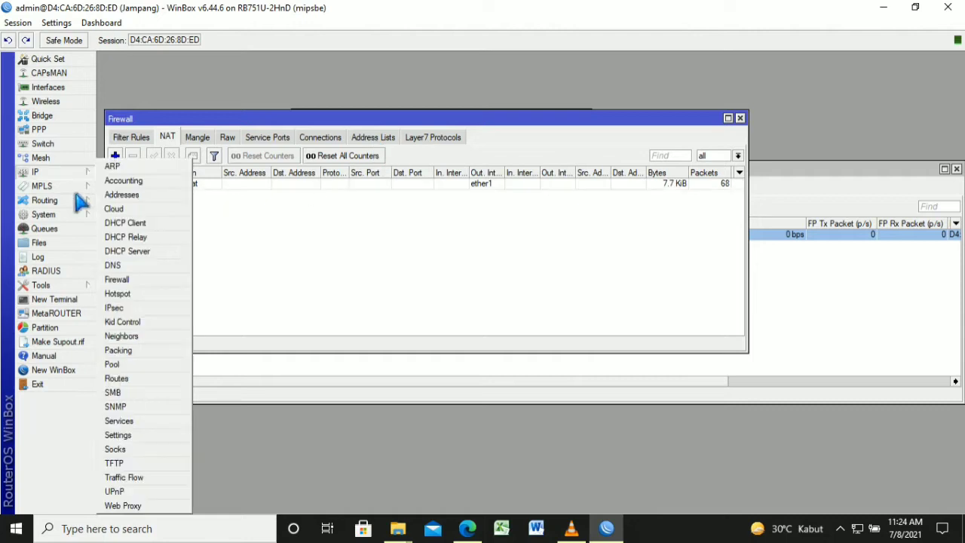
left_click(65, 216)
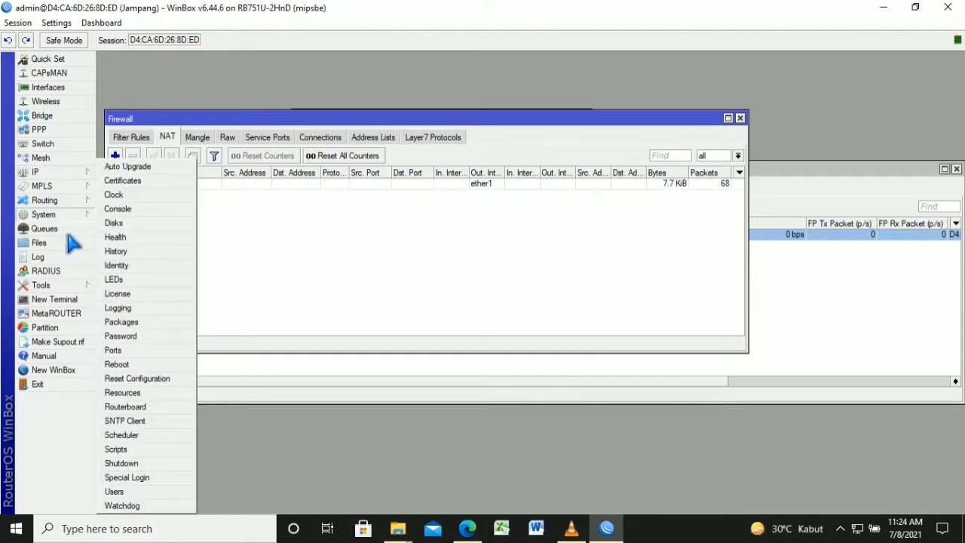
left_click(159, 217)
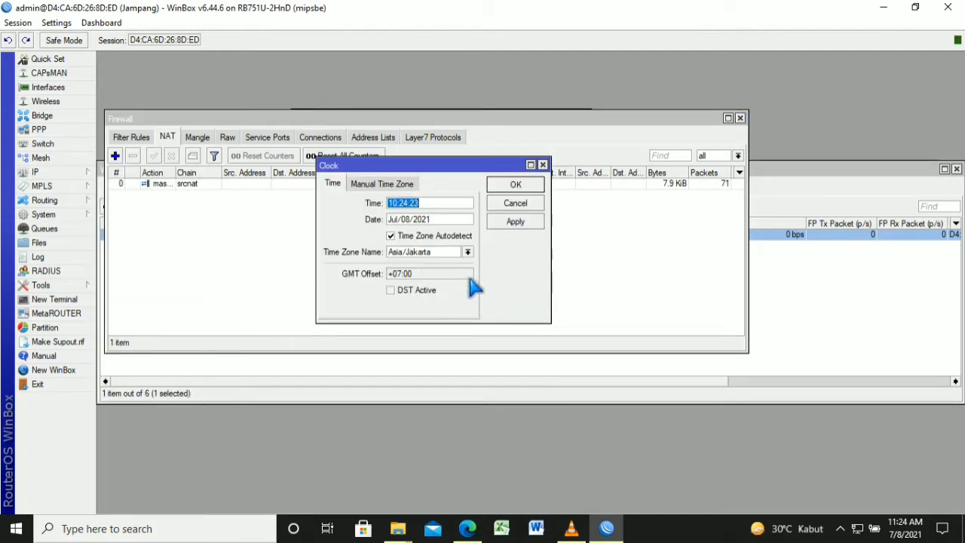
left_click(469, 253)
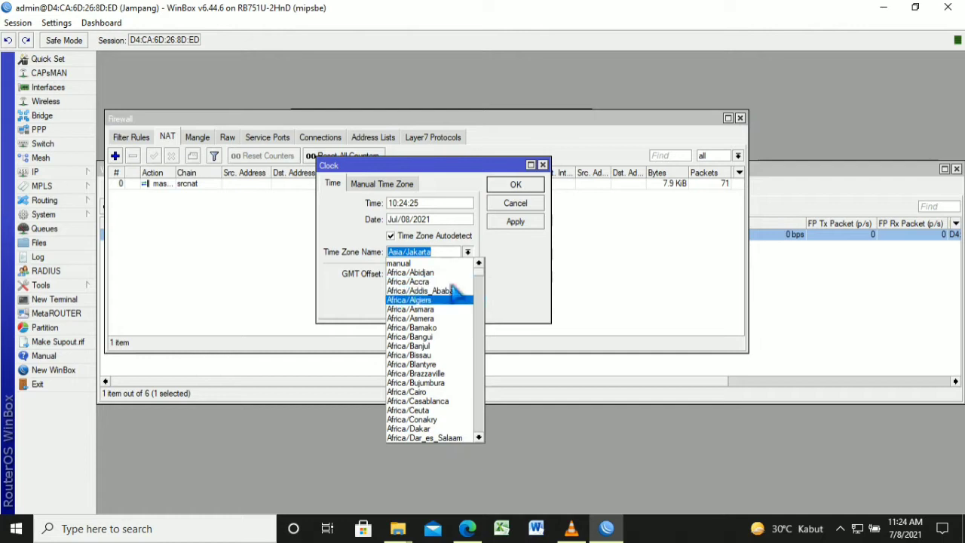
left_click(638, 270)
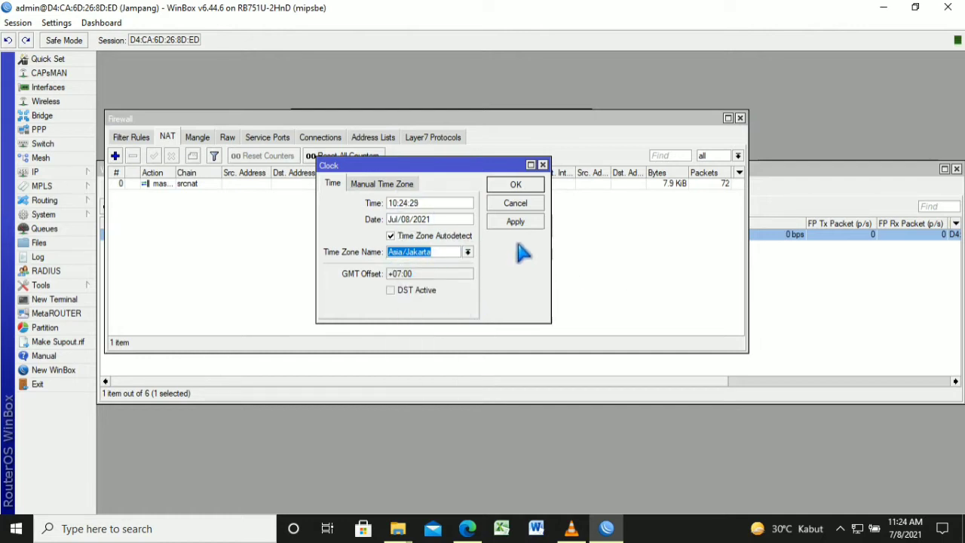
left_click(533, 191)
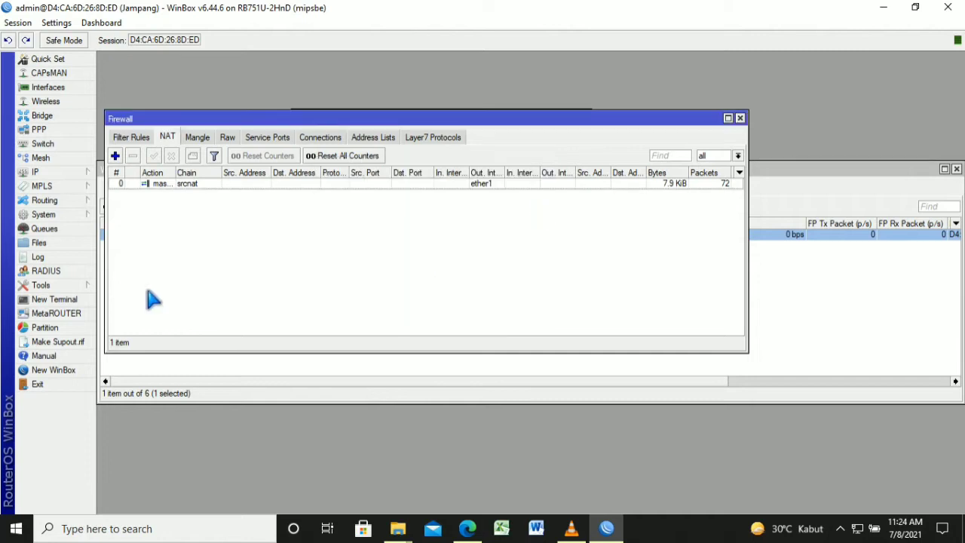
Enable the web proxy as anonymous with cache on disk and the admin e-mail as cache administrator
left_click(79, 174)
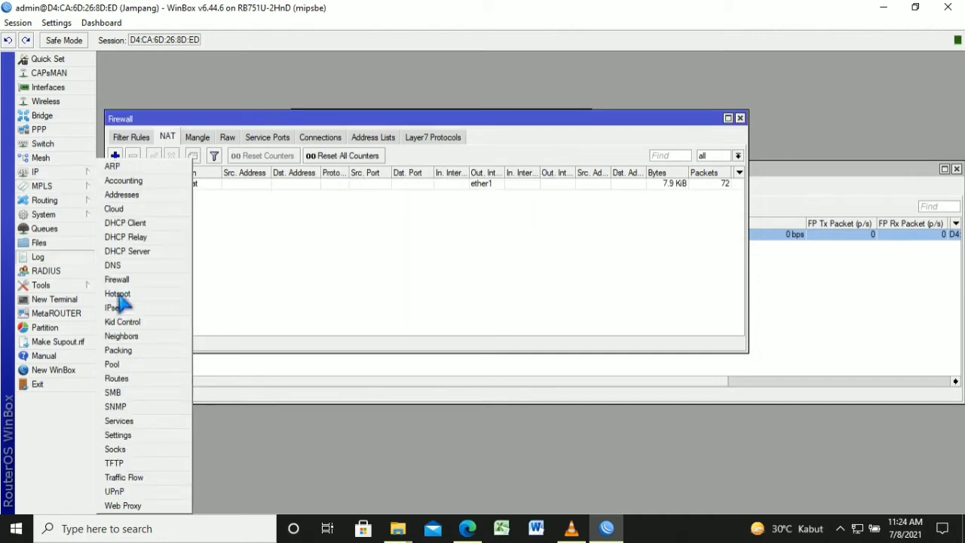
left_click(160, 505)
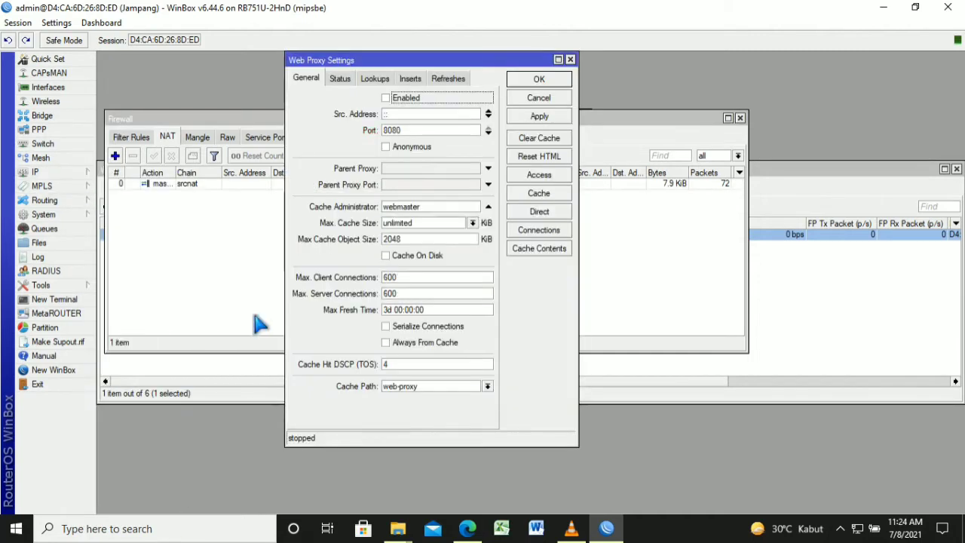
key("space")
left_click(407, 147)
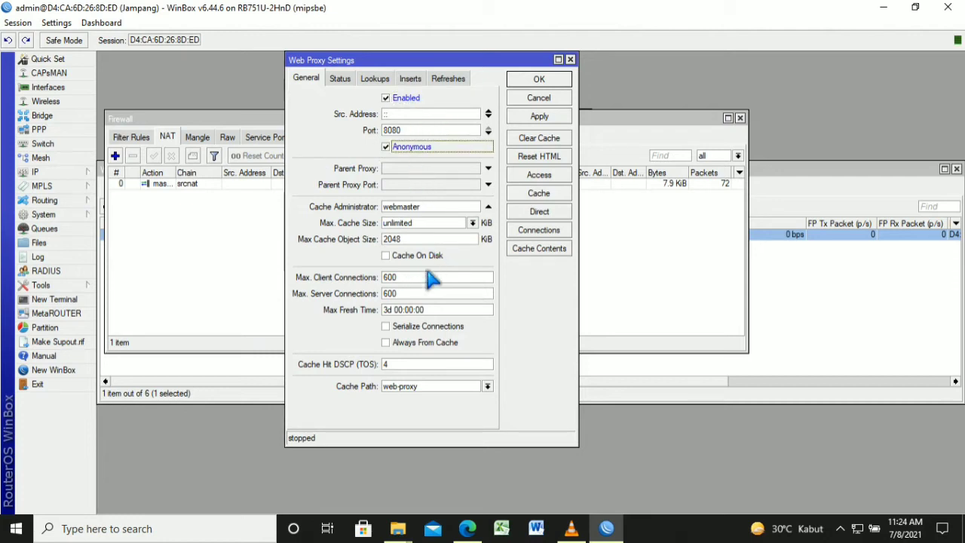
key("Tab")
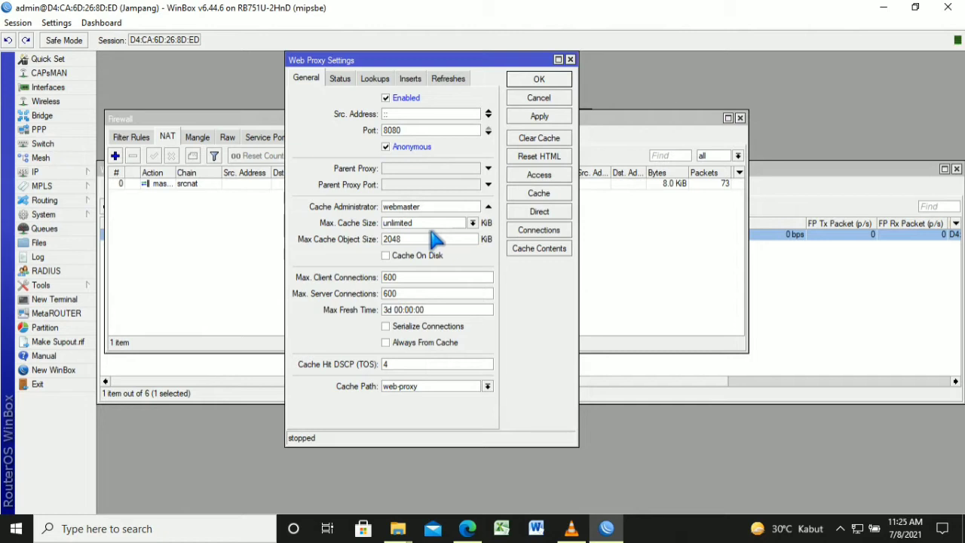
key("BackSpace")
key("BackSpace")
key("BackSpace")
key("BackSpace")
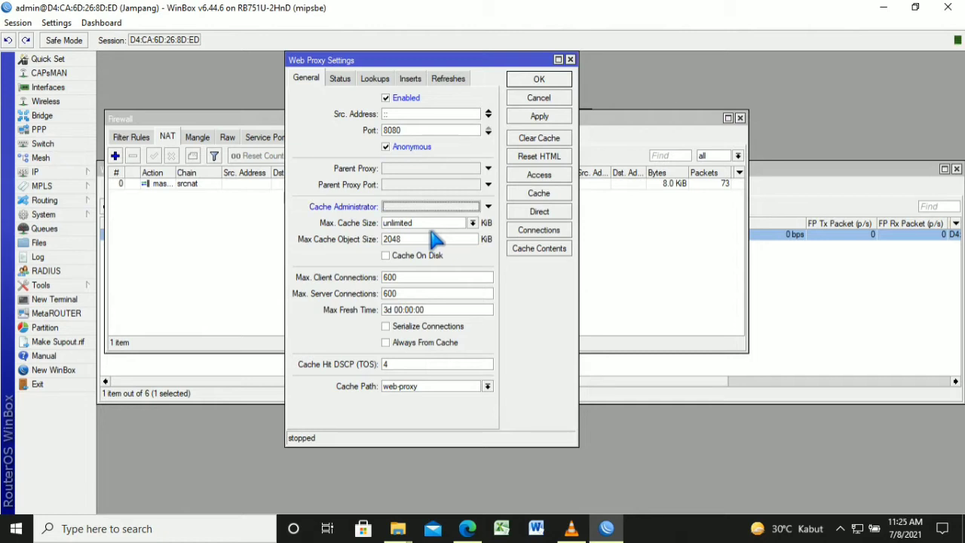
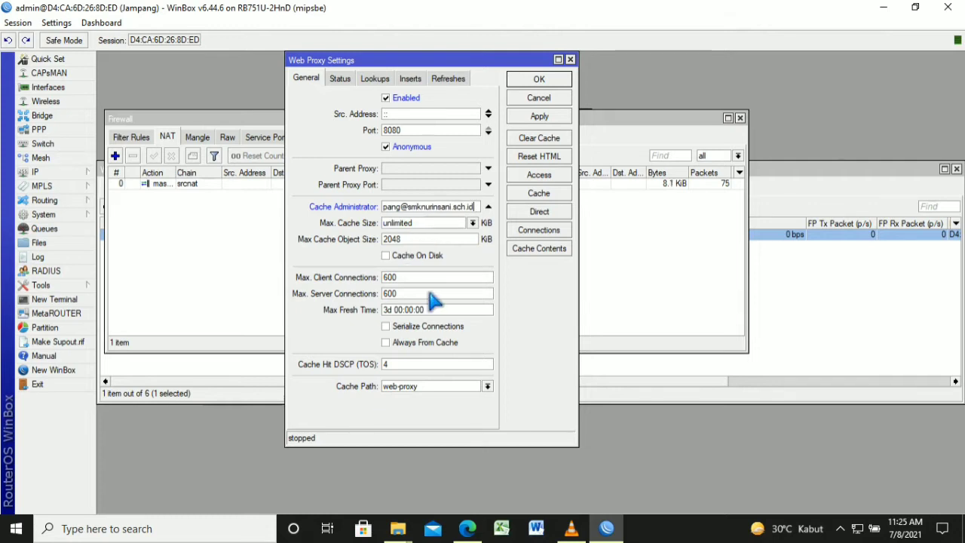
left_click(386, 256)
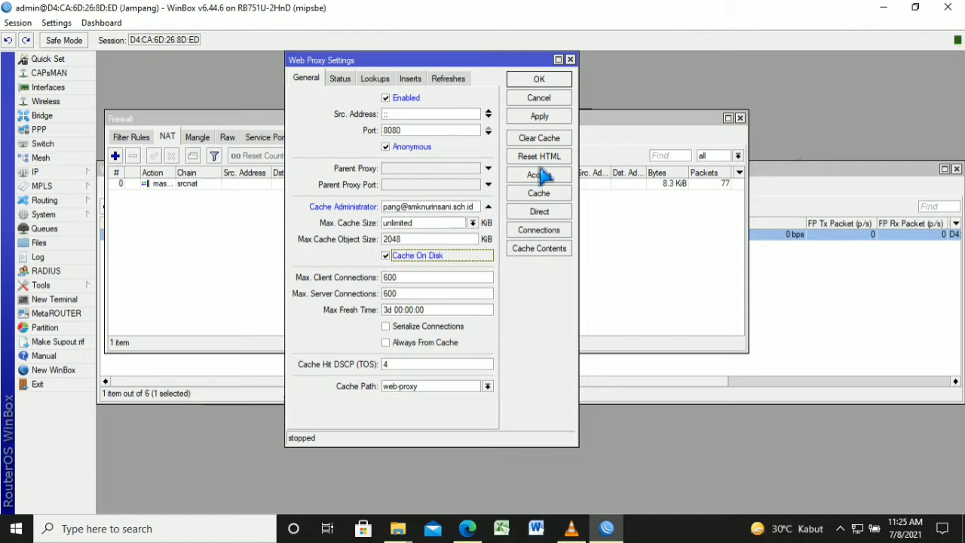
left_click(561, 117)
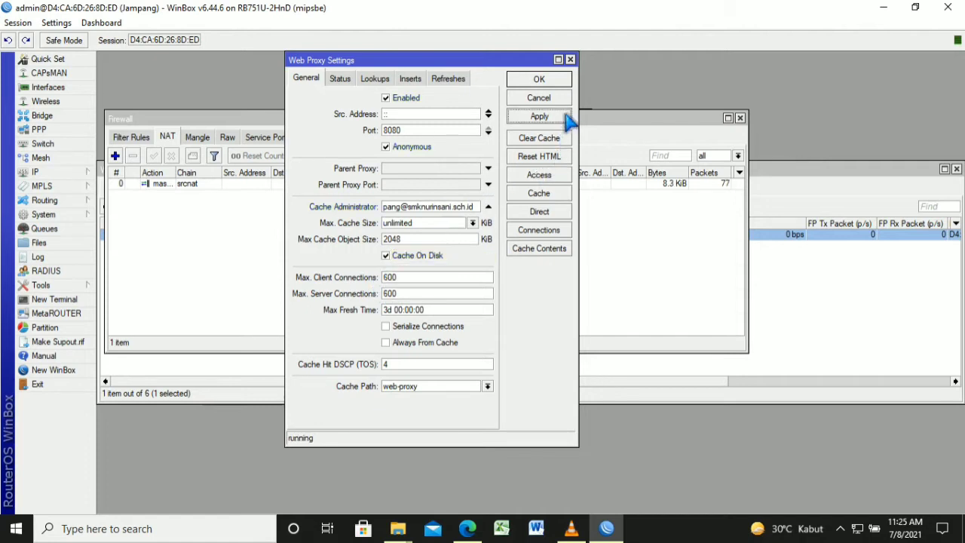
left_click(563, 80)
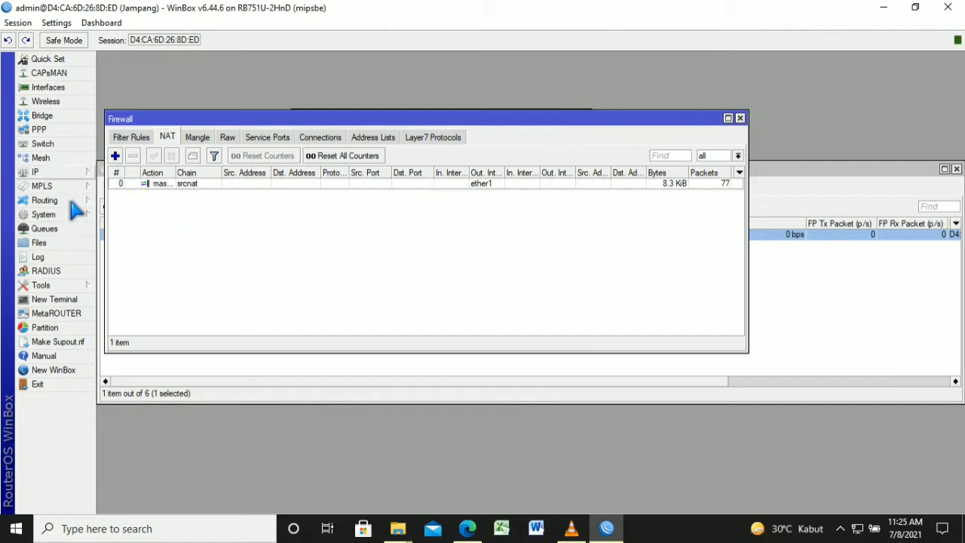
Run Hotspot Setup on wlan1 with default pool and certificate settings and DNS name Jampang.net
left_click(70, 173)
left_click(148, 295)
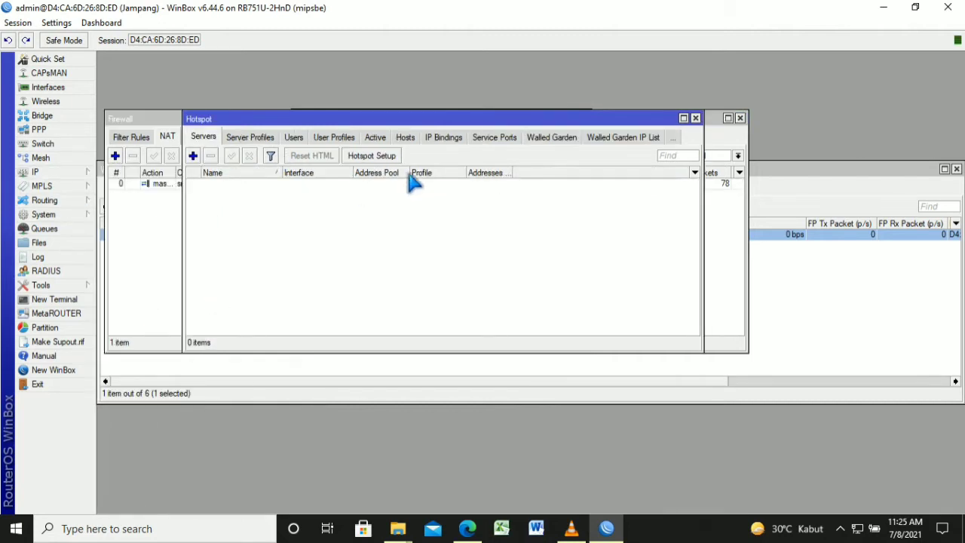
left_click(373, 156)
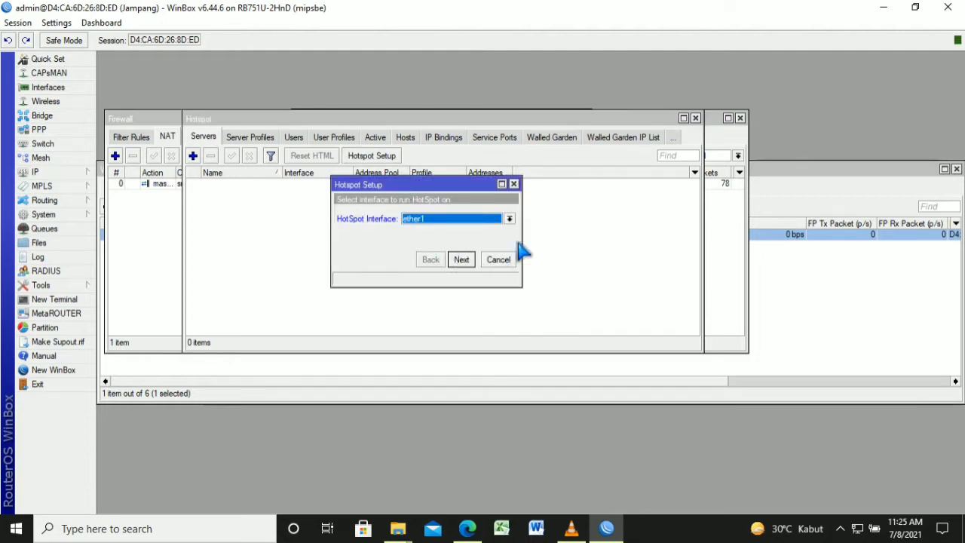
left_click(510, 218)
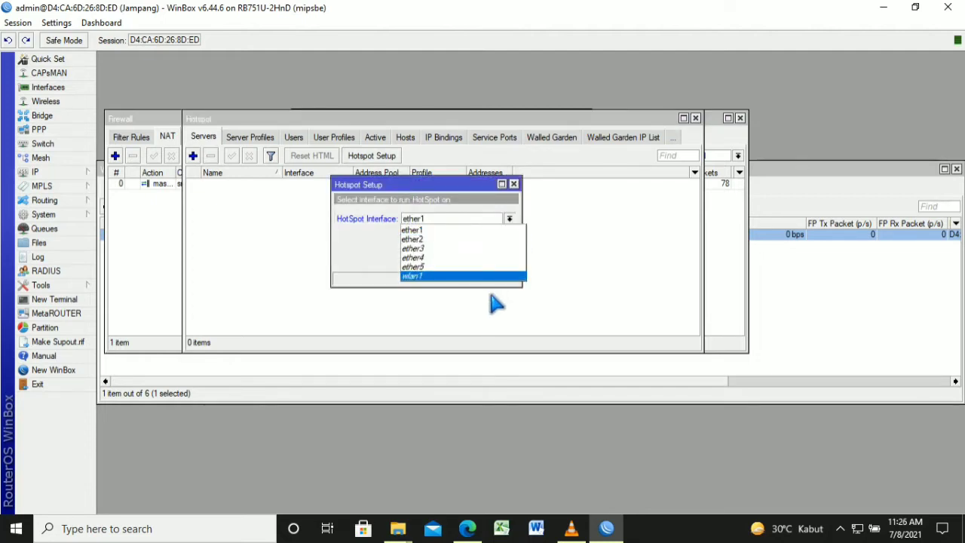
left_click(472, 276)
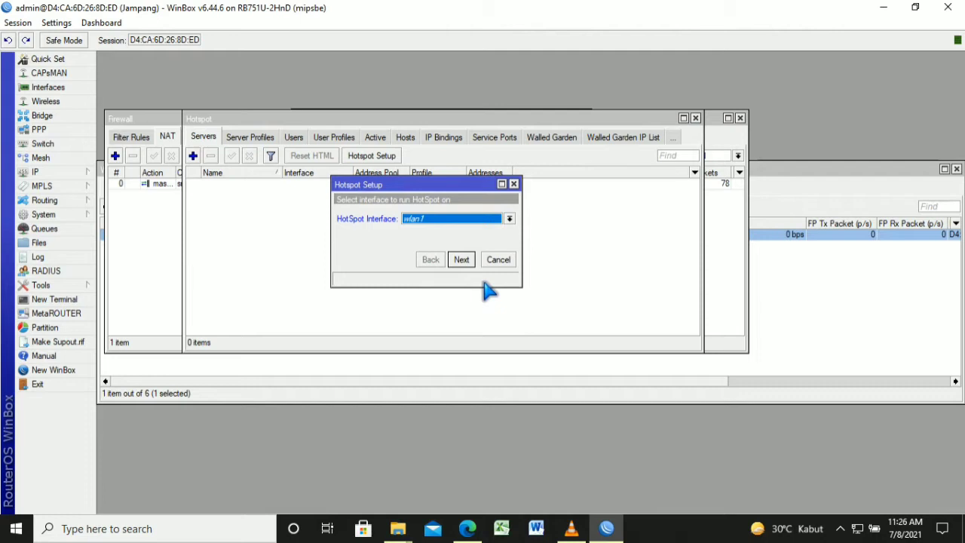
key("Return")
key("Return")
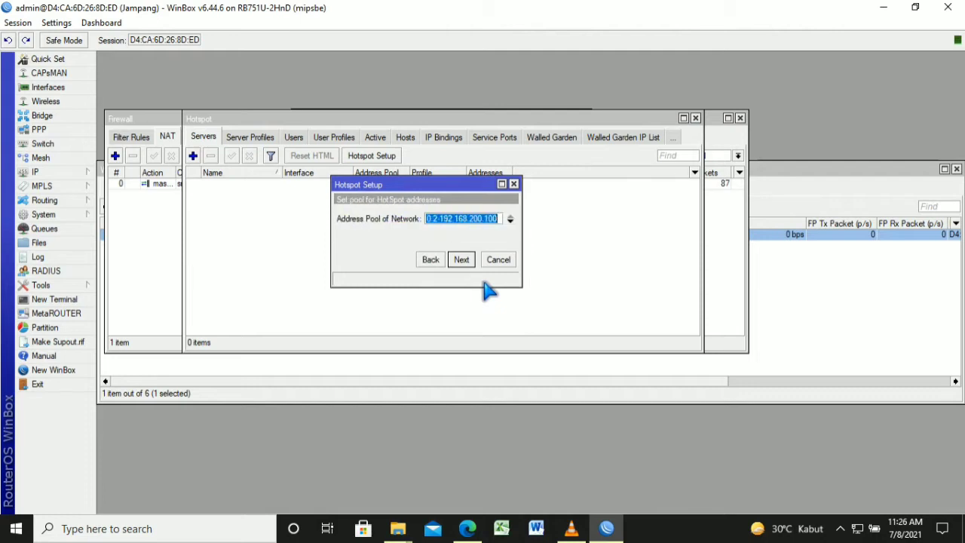
key("Return")
key("Return")
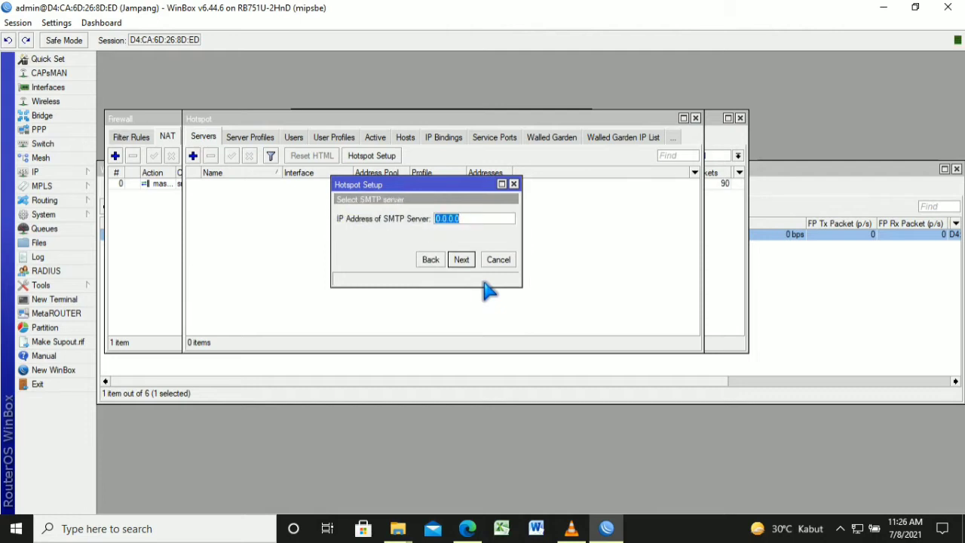
key("Return")
key("Return")
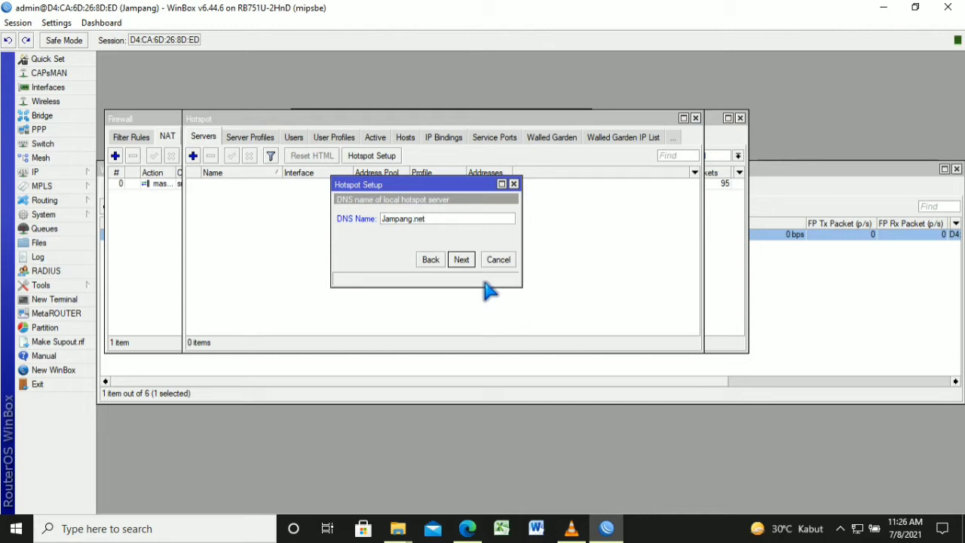
key("Return")
key("Return")
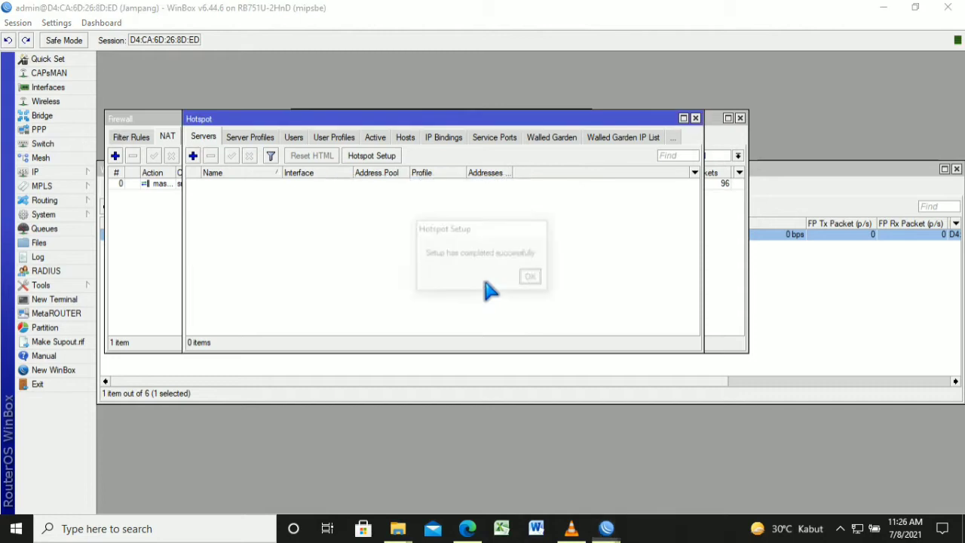
key("Return")
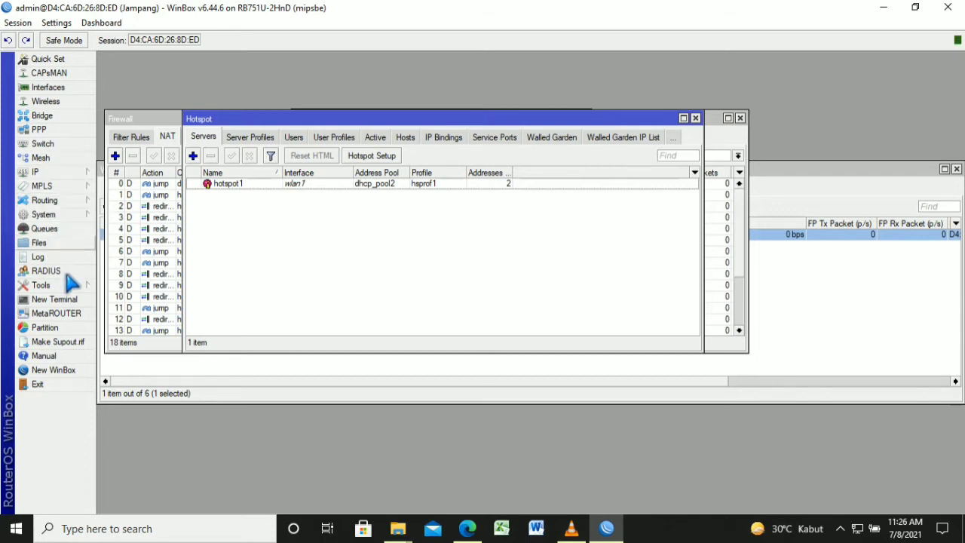
left_click(65, 217)
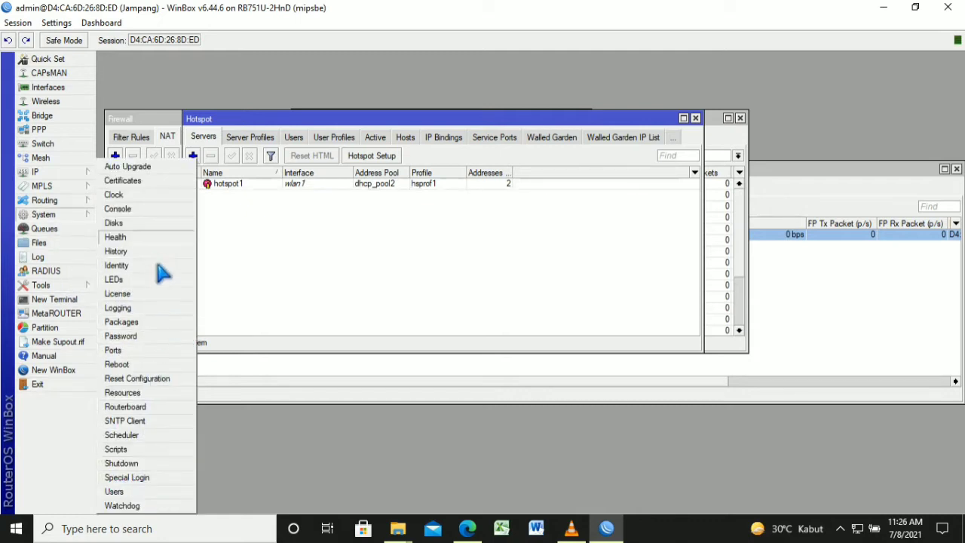
Open System > Packages and select the user-manager package in the list
left_click(158, 324)
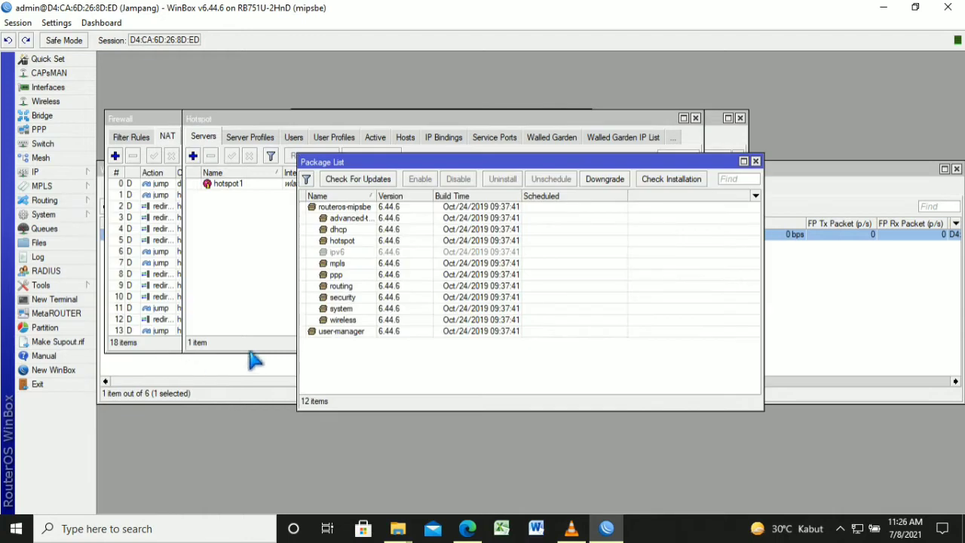
left_click(365, 354)
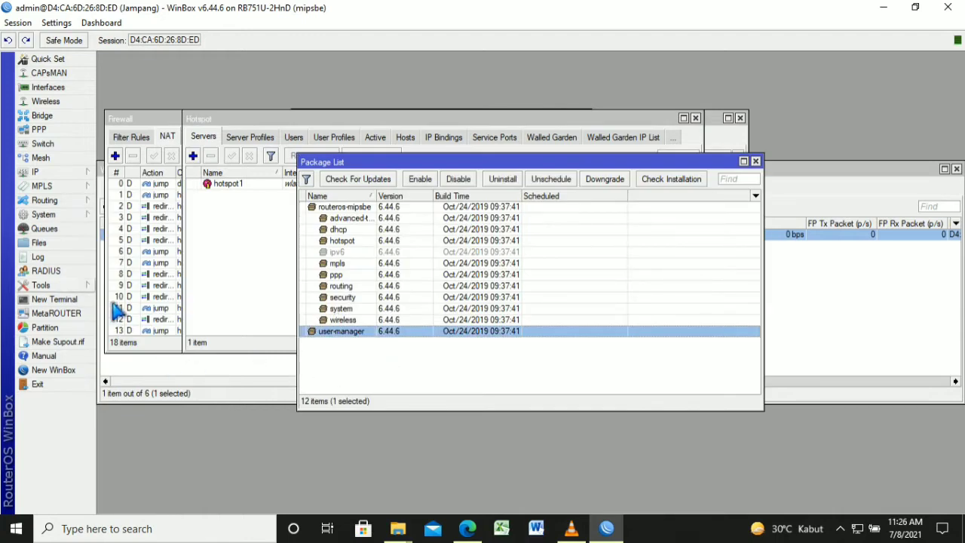
left_click(76, 172)
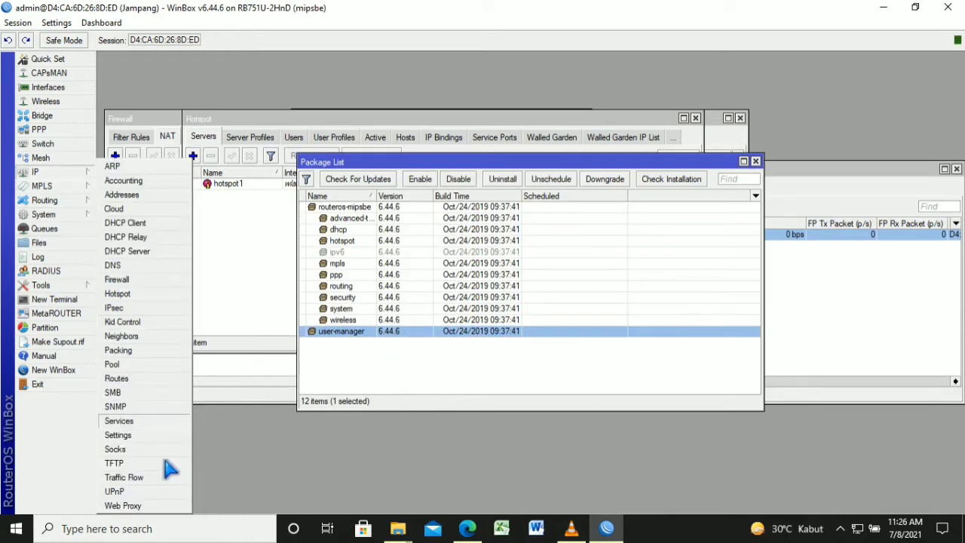
Add a hotspot RADIUS server at address 127.0.0.1 with a shared secret
left_click(94, 288)
left_click(75, 271)
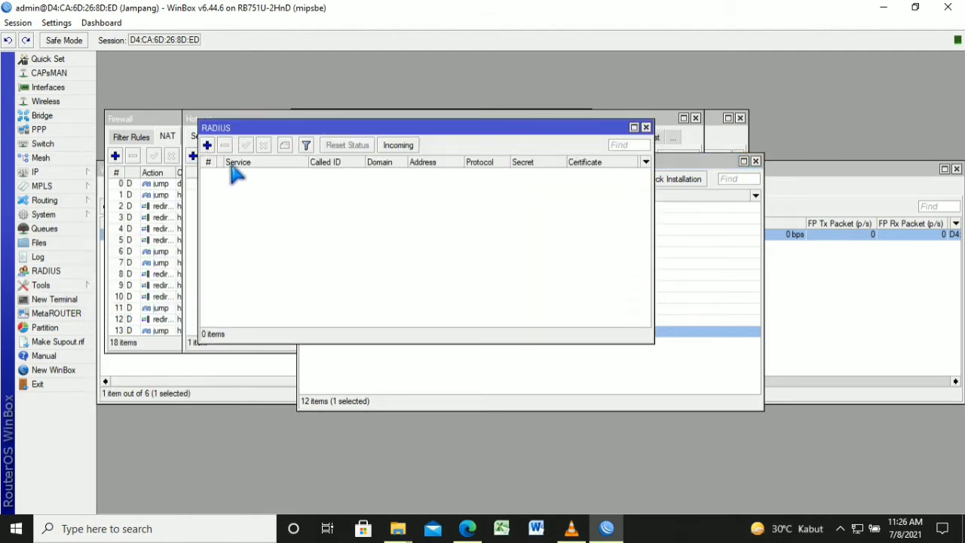
left_click(207, 145)
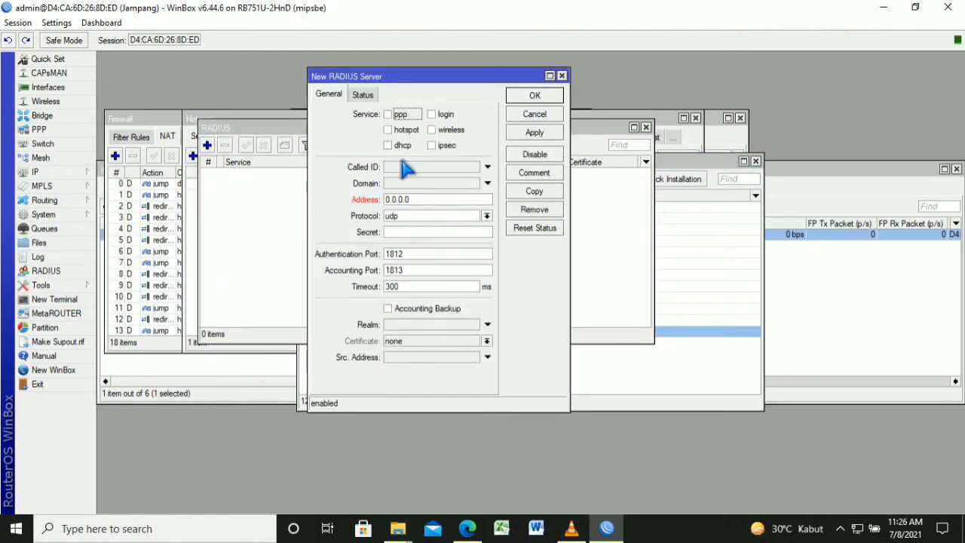
left_click(405, 129)
key("Tab")
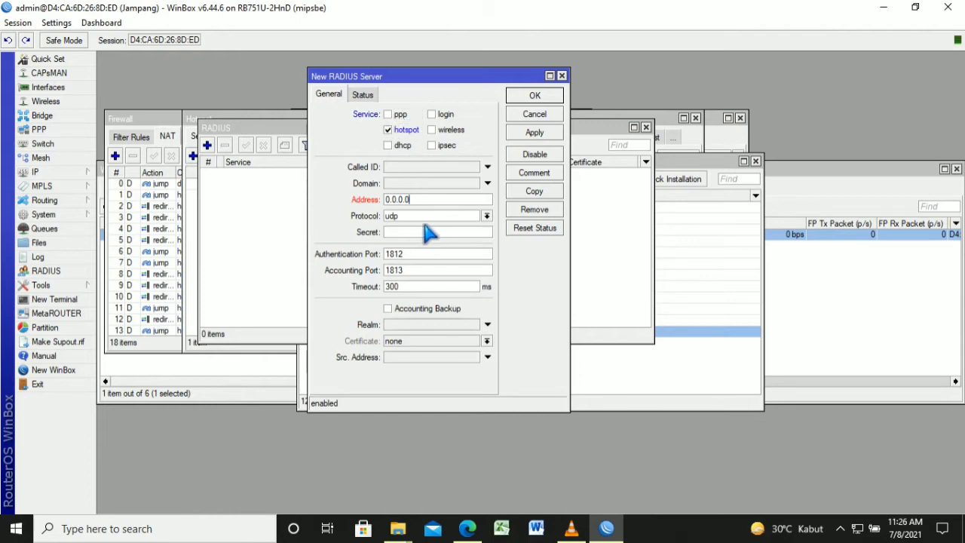
key("BackSpace")
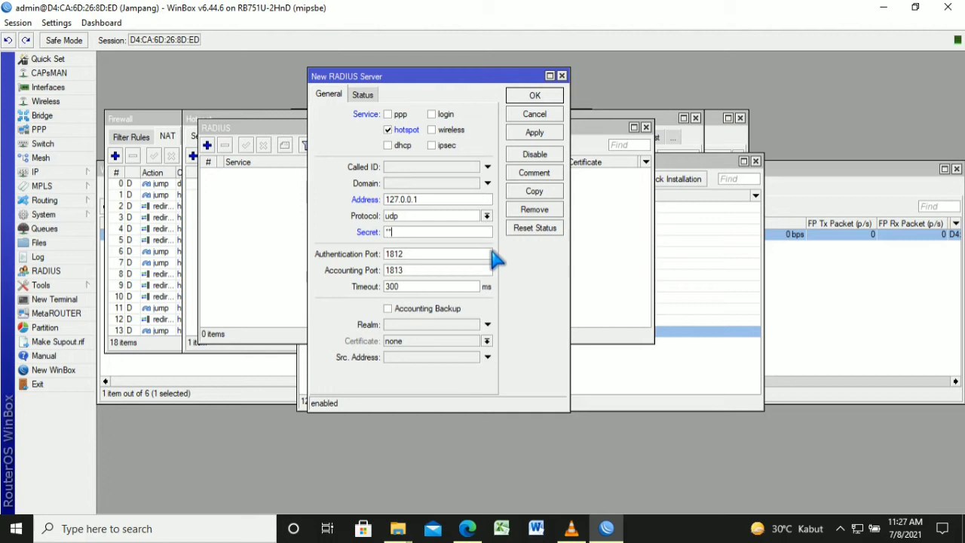
type("6")
left_click(556, 135)
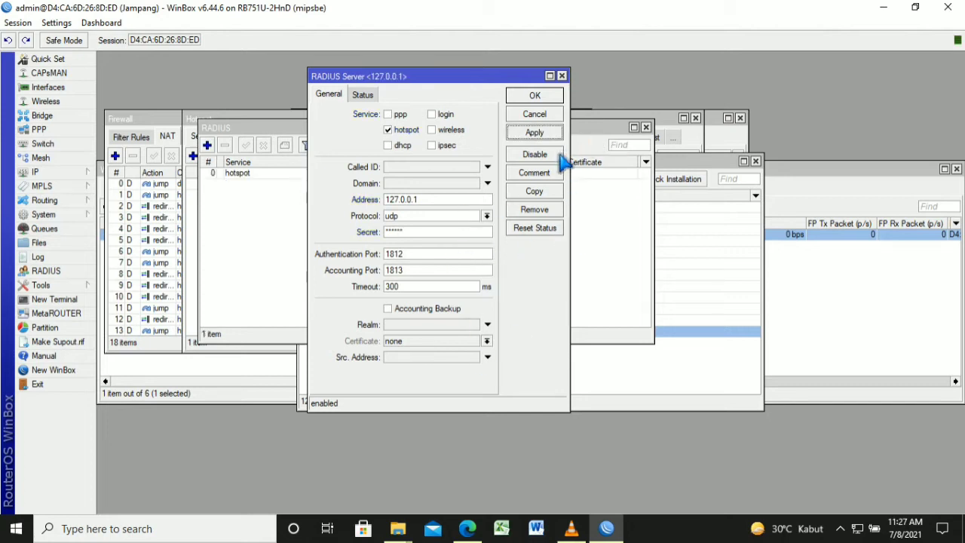
key("Return")
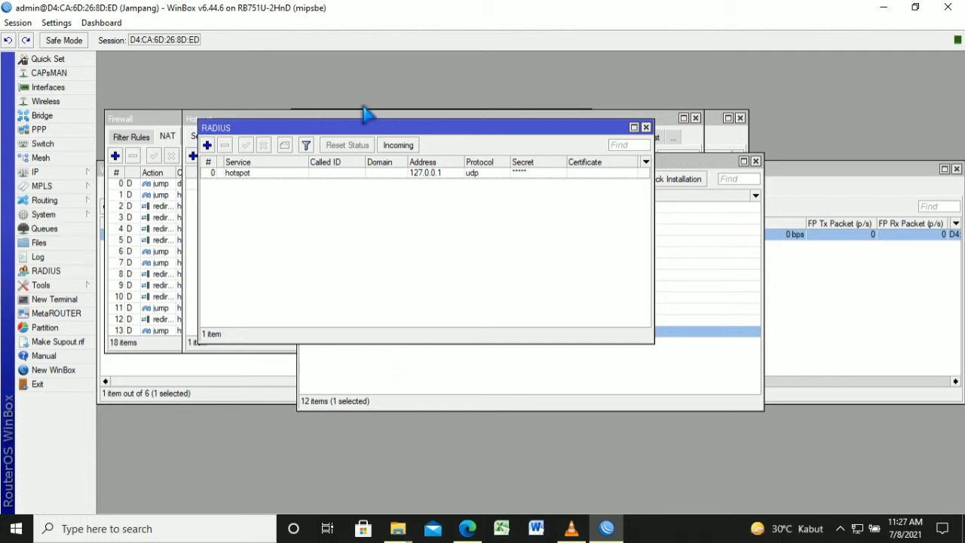
Enable accepting incoming RADIUS requests on port 3799
left_click(403, 146)
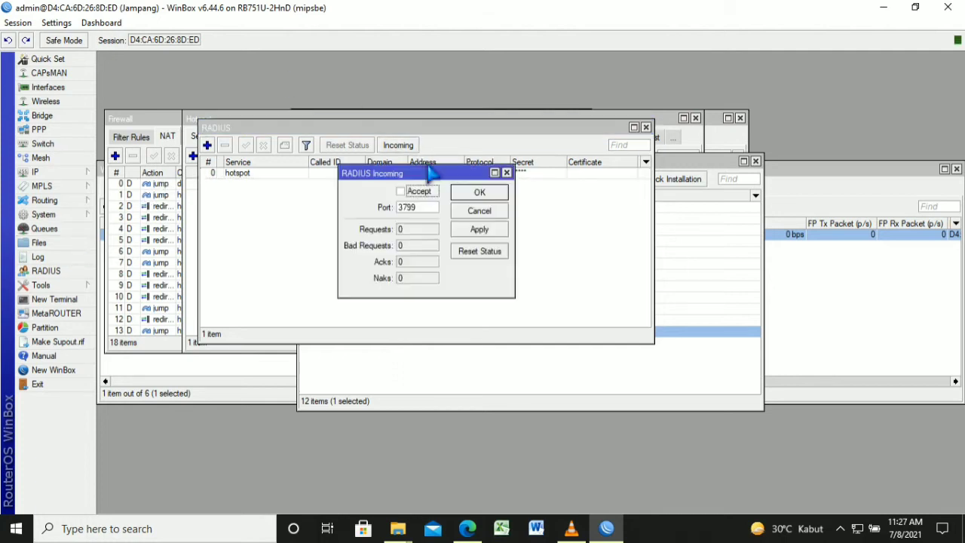
left_click(414, 193)
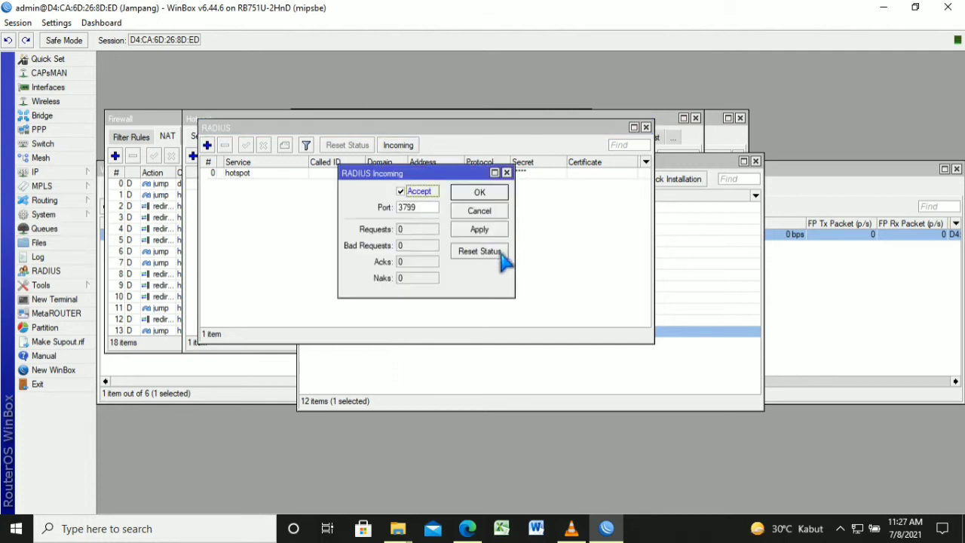
left_click(498, 229)
left_click(497, 193)
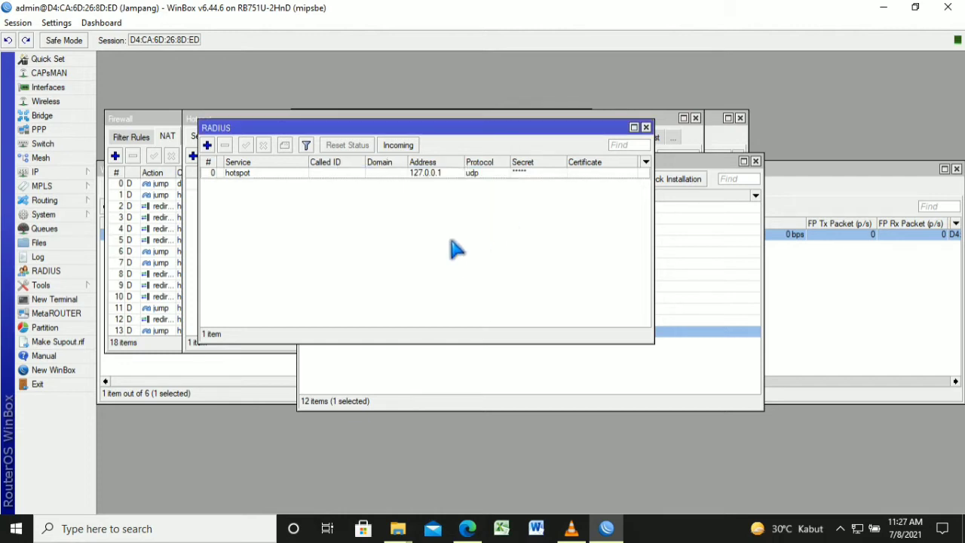
Turn on Use RADIUS in the hsprof1 hotspot server profile and apply it
left_click(71, 175)
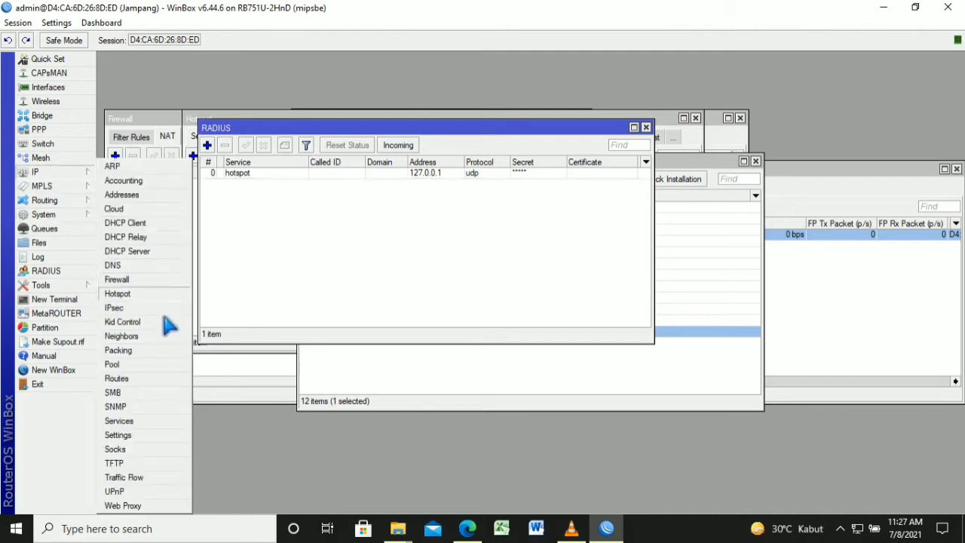
left_click(163, 294)
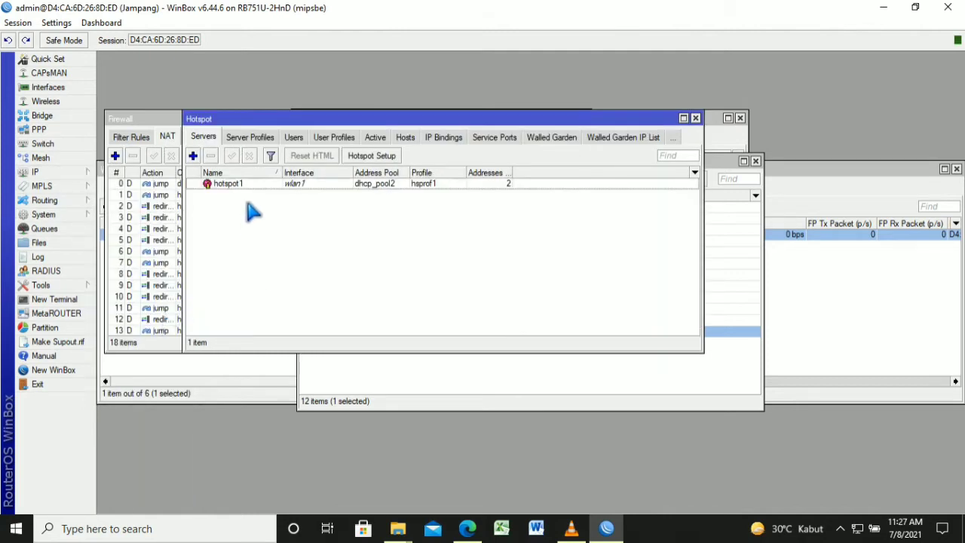
left_click(249, 136)
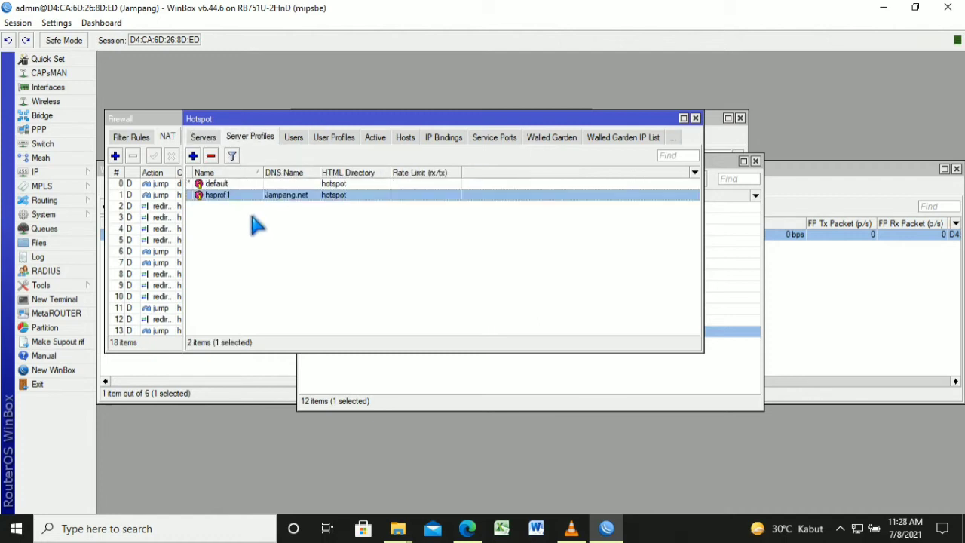
double_click(250, 214)
key("space")
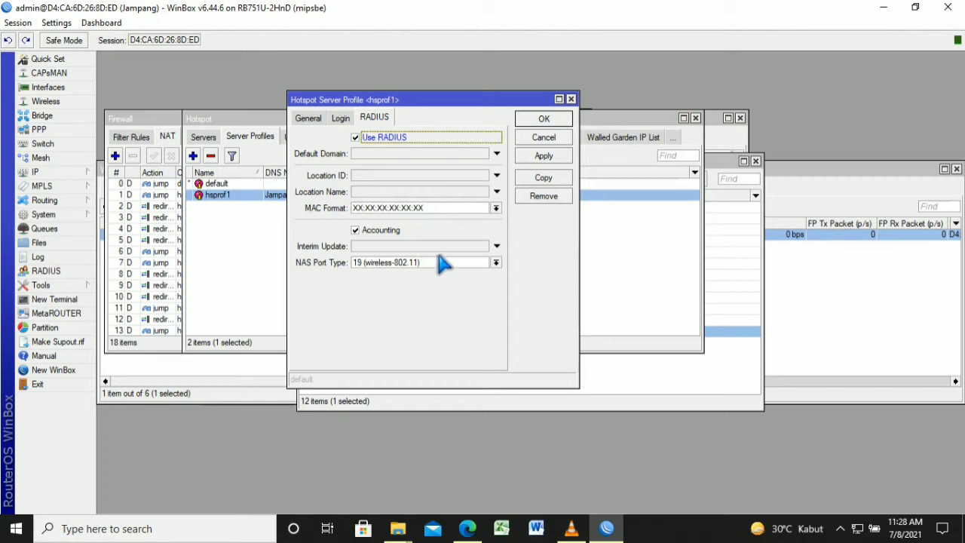
left_click(562, 156)
key("Return")
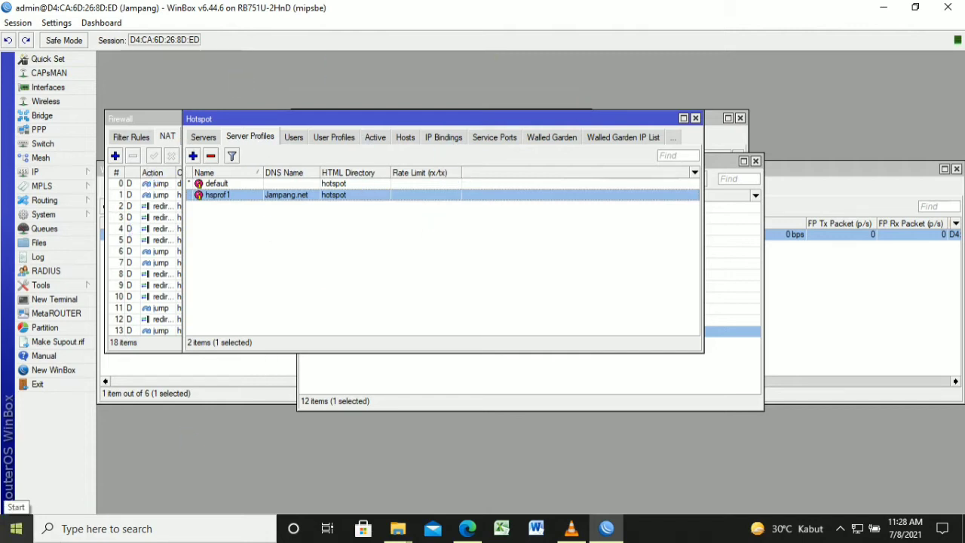
left_click(16, 529)
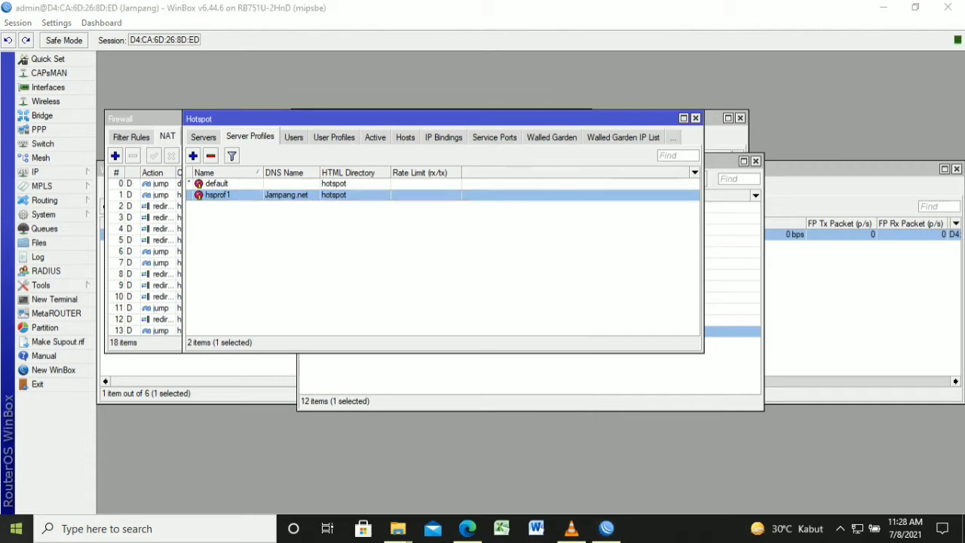
Close the Start menu and minimize WinBox to reveal the Windows desktop
left_click(15, 529)
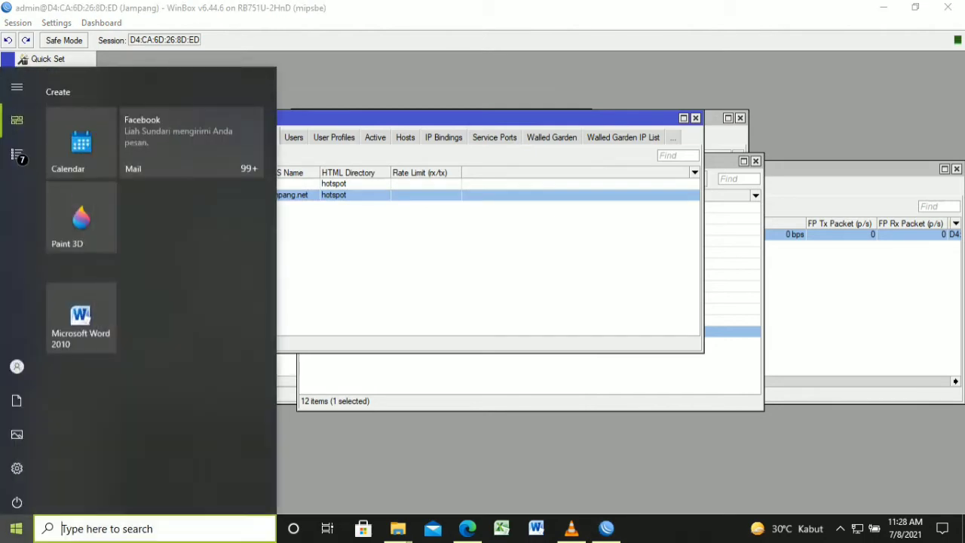
left_click(15, 529)
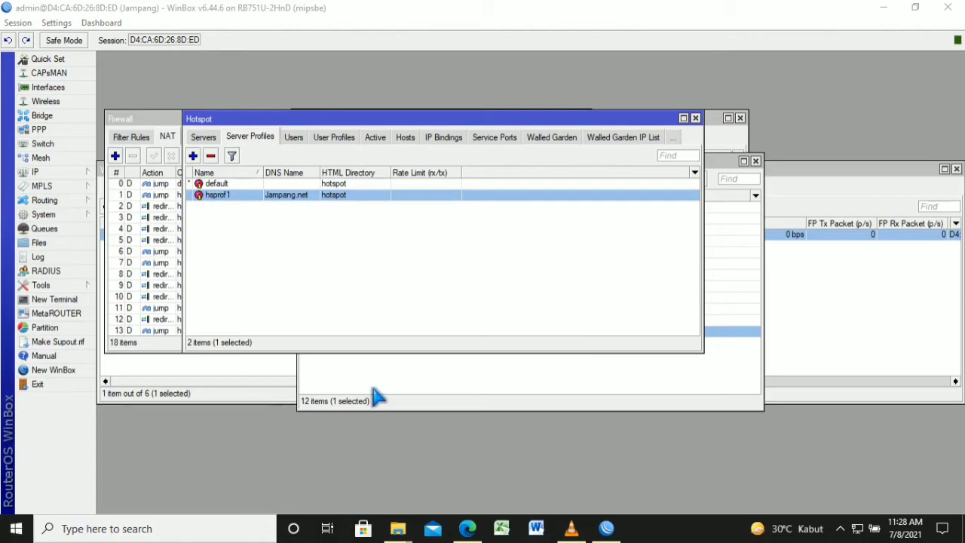
left_click(884, 8)
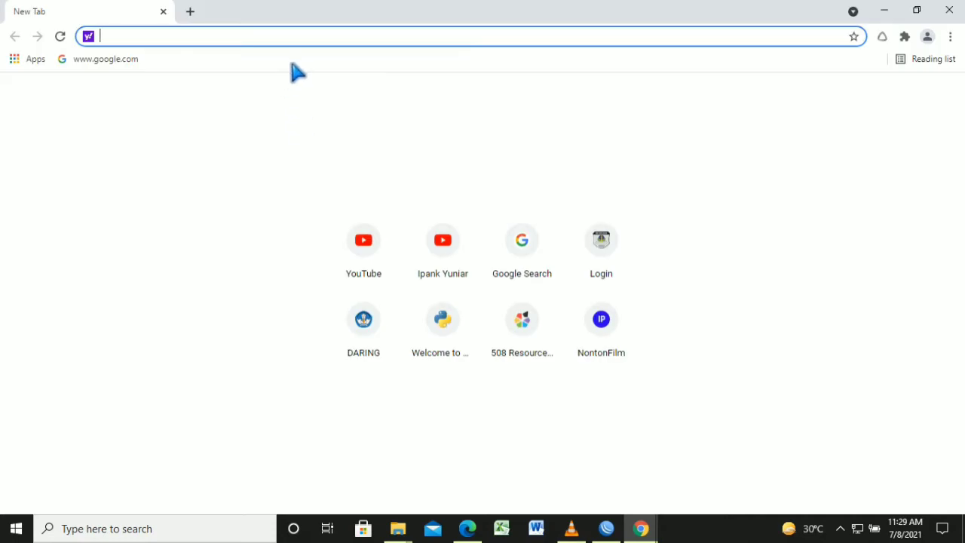
Enter 192.168.100.1/userman in Chrome's address bar and load the User Manager login page
type("192")
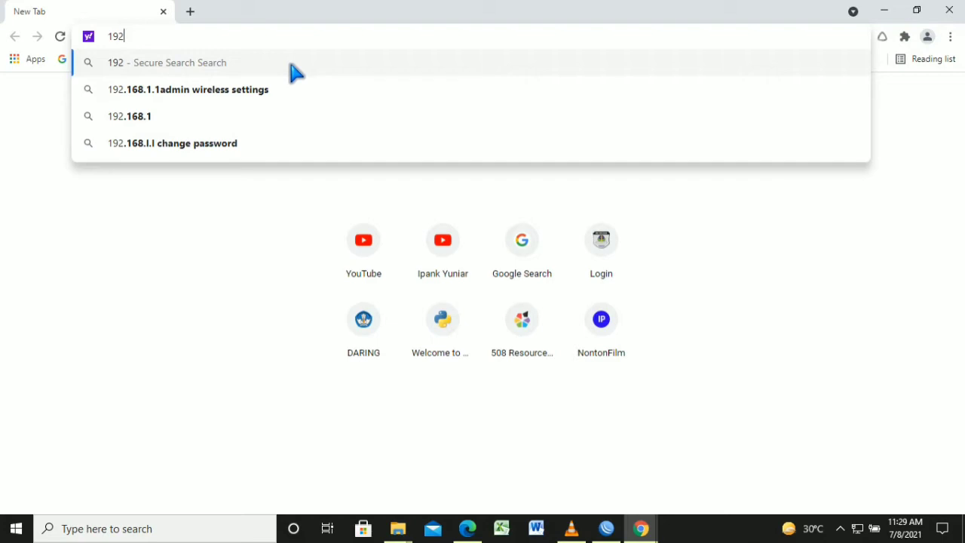
type(".1")
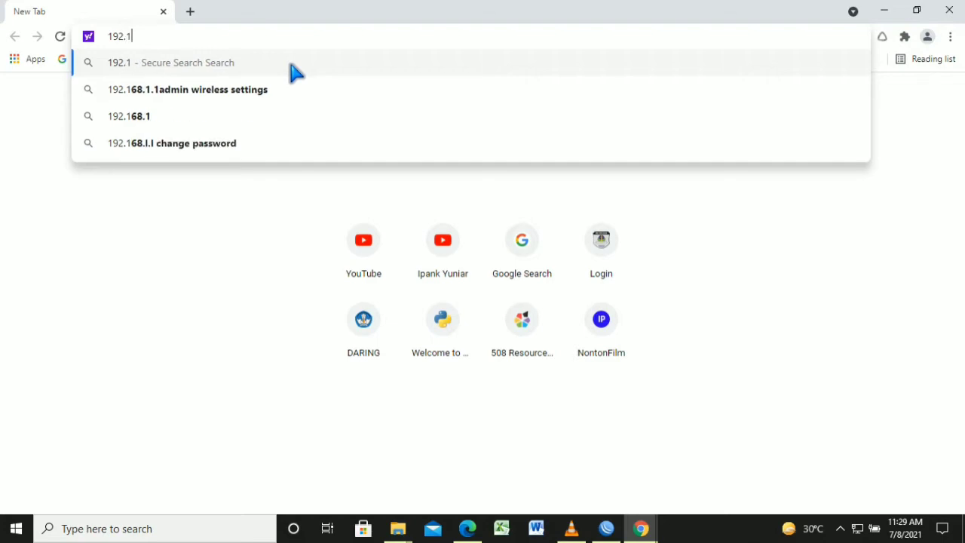
type("68.")
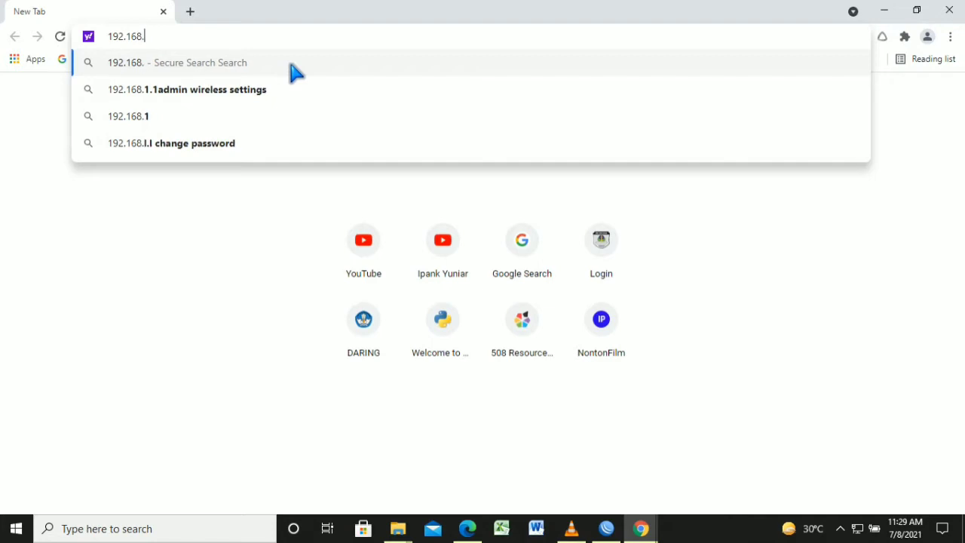
type("100")
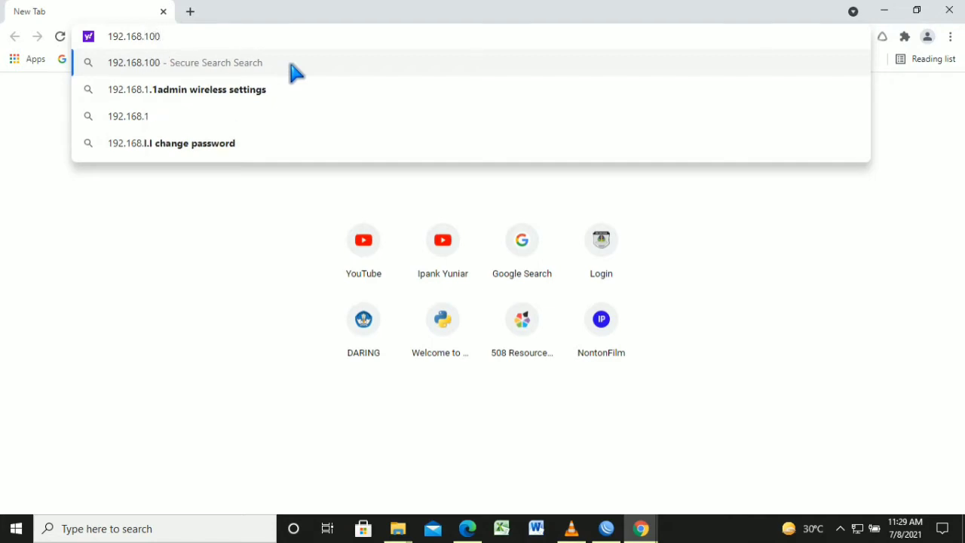
type(".1/")
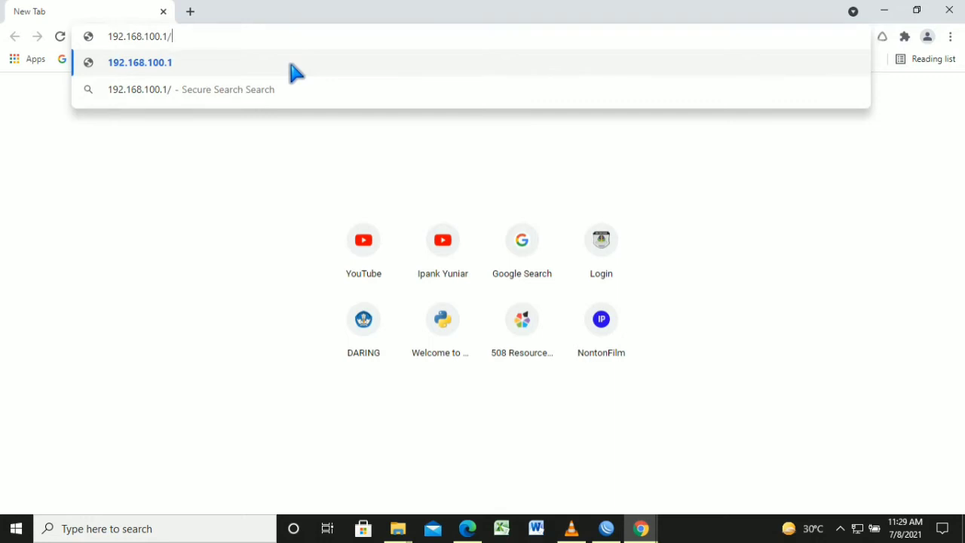
type("user")
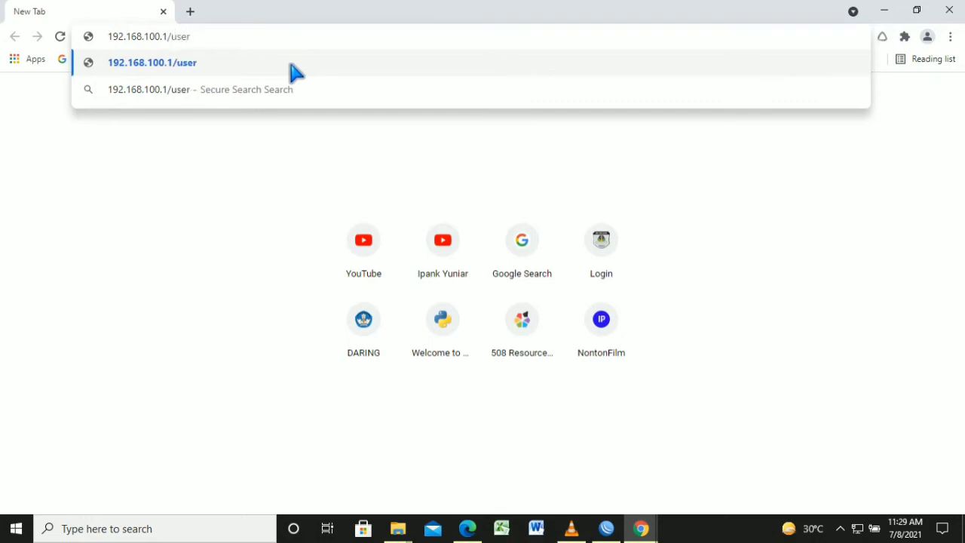
type("man")
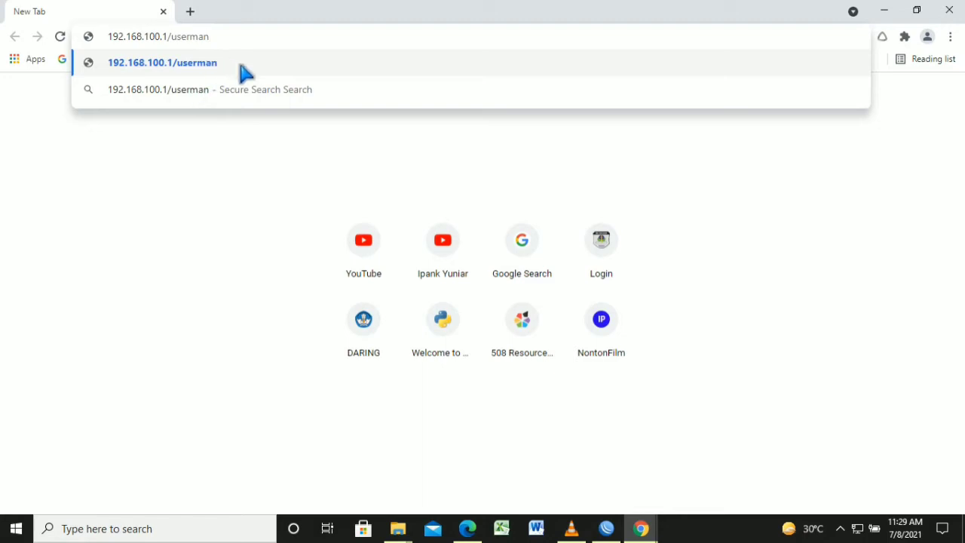
left_click(263, 60)
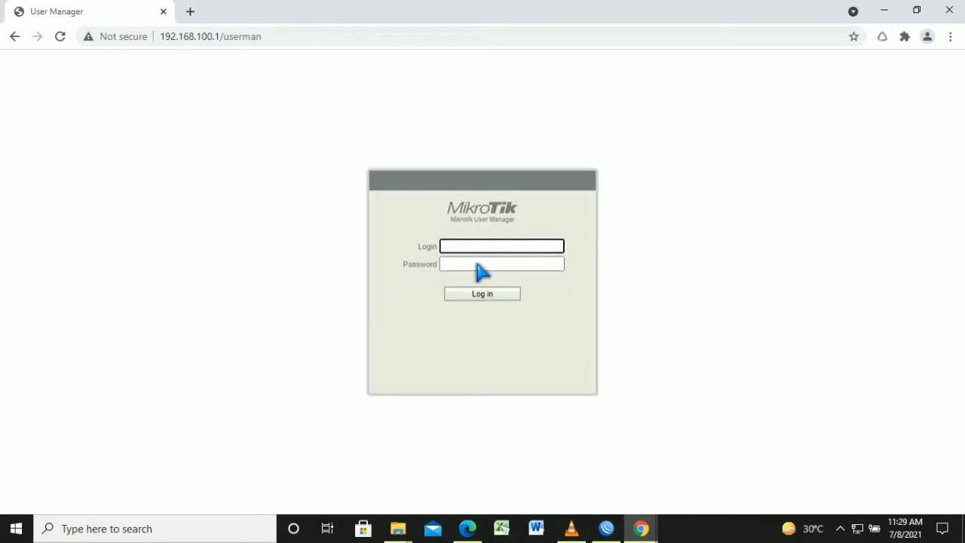
Enter the administrator login name and submit the User Manager login form
left_click(485, 273)
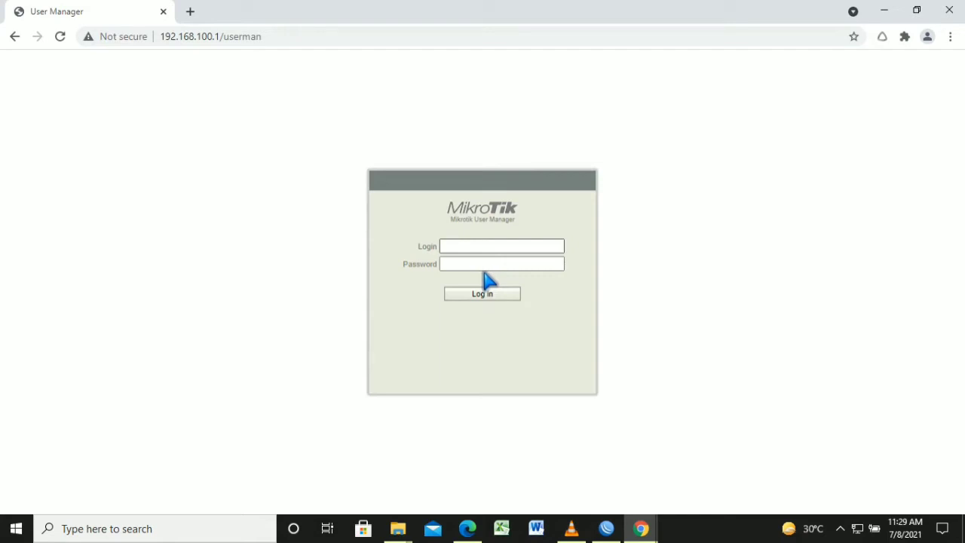
key("Tab")
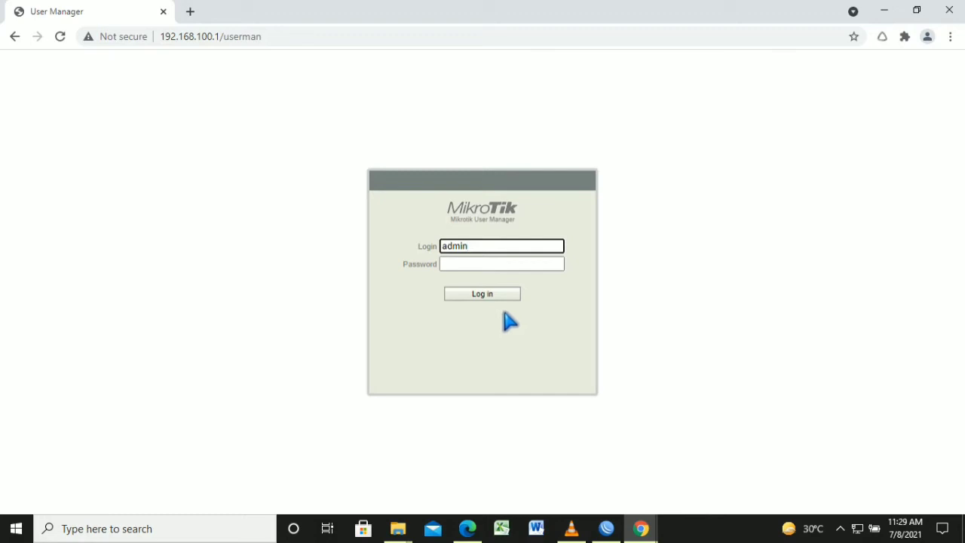
key("Return")
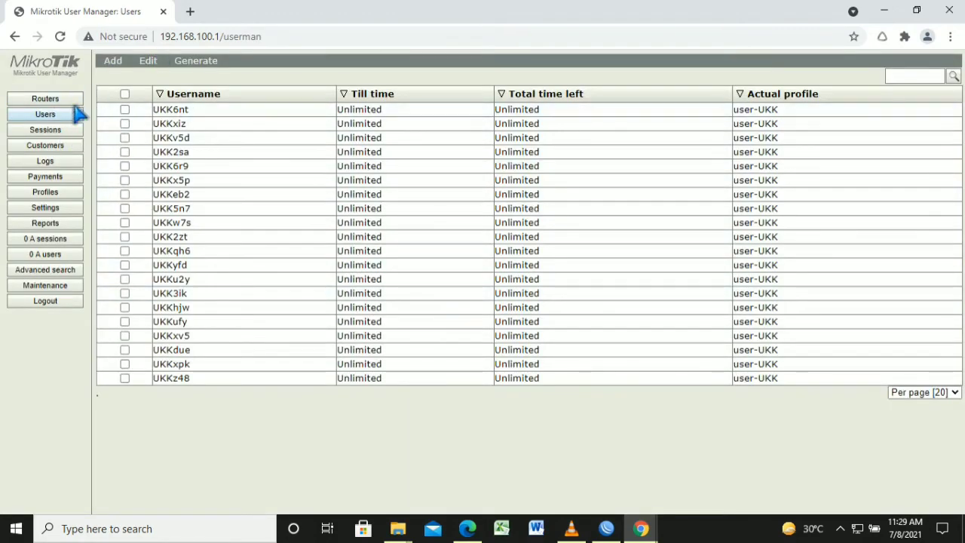
Select all generated users and permanently remove them
left_click(124, 94)
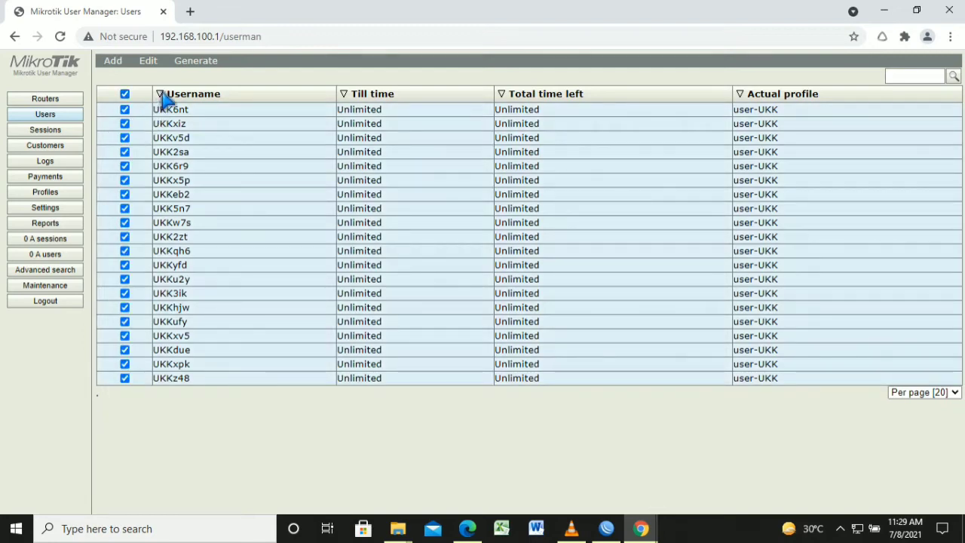
left_click(148, 61)
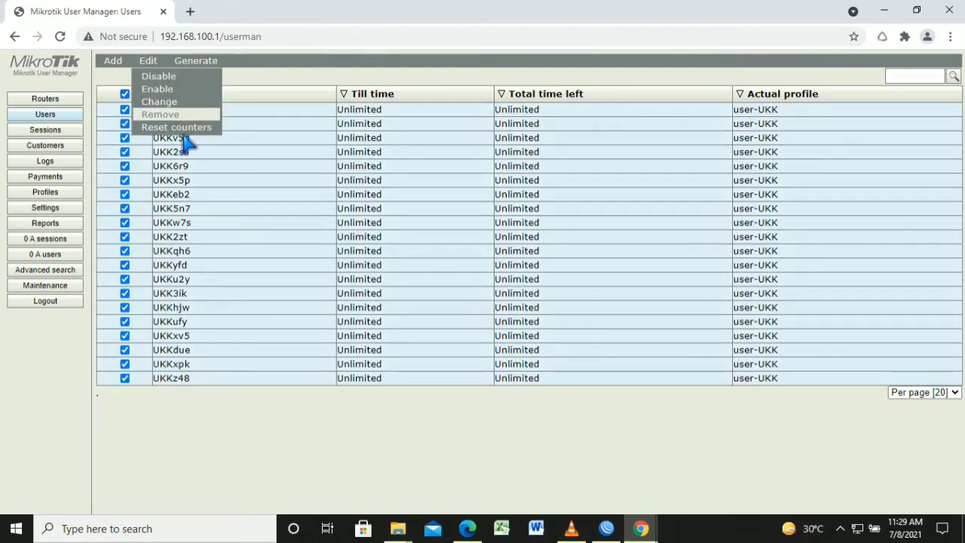
left_click(160, 115)
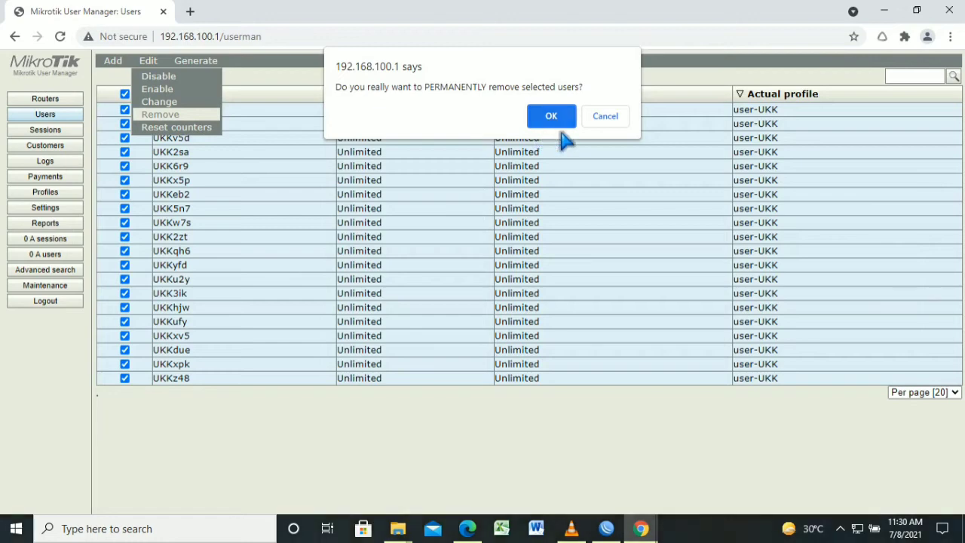
left_click(552, 112)
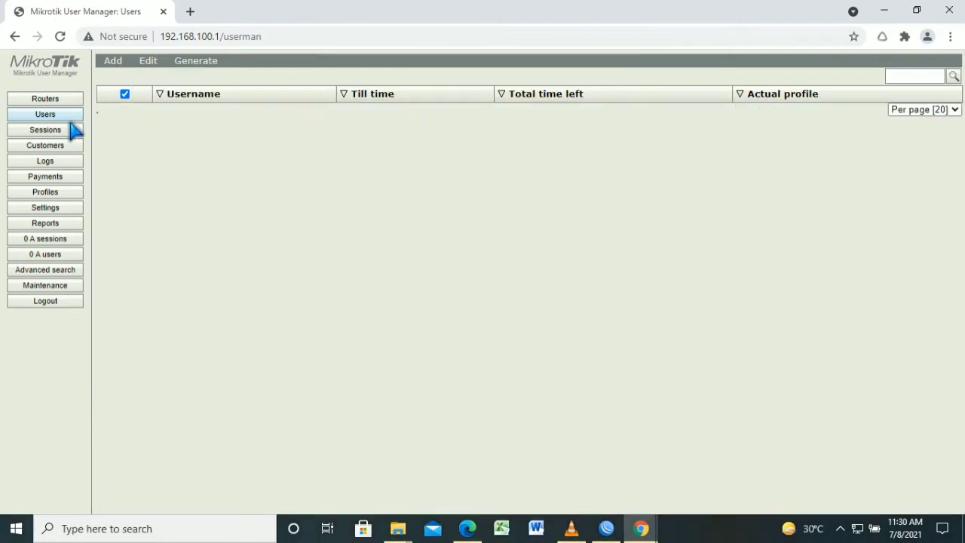
Remove the Router-Hotspot router from the Routers list
left_click(68, 101)
left_click(170, 113)
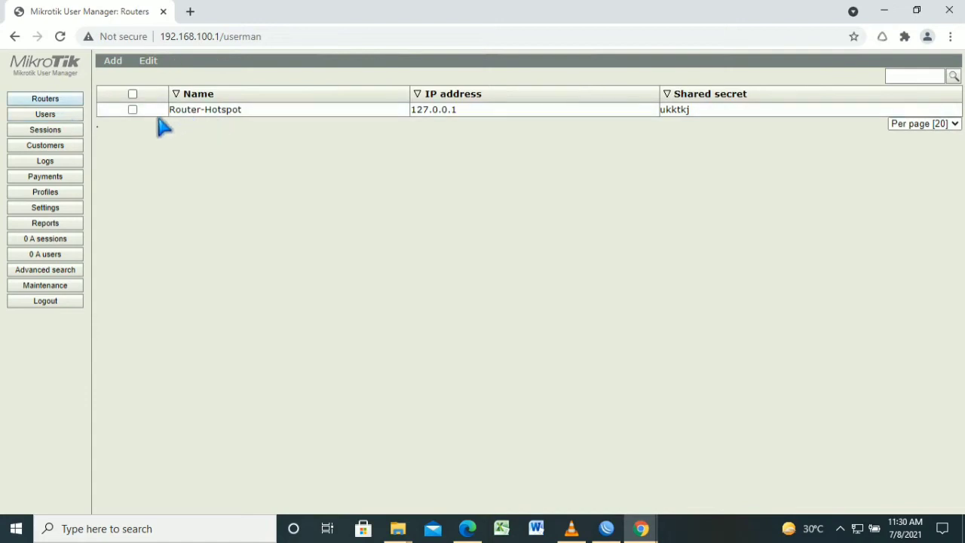
left_click(148, 60)
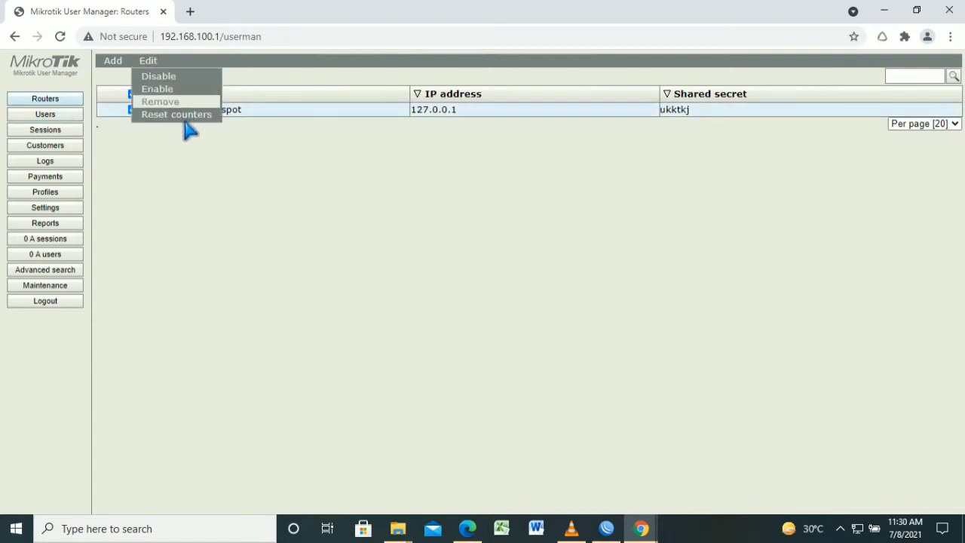
left_click(182, 105)
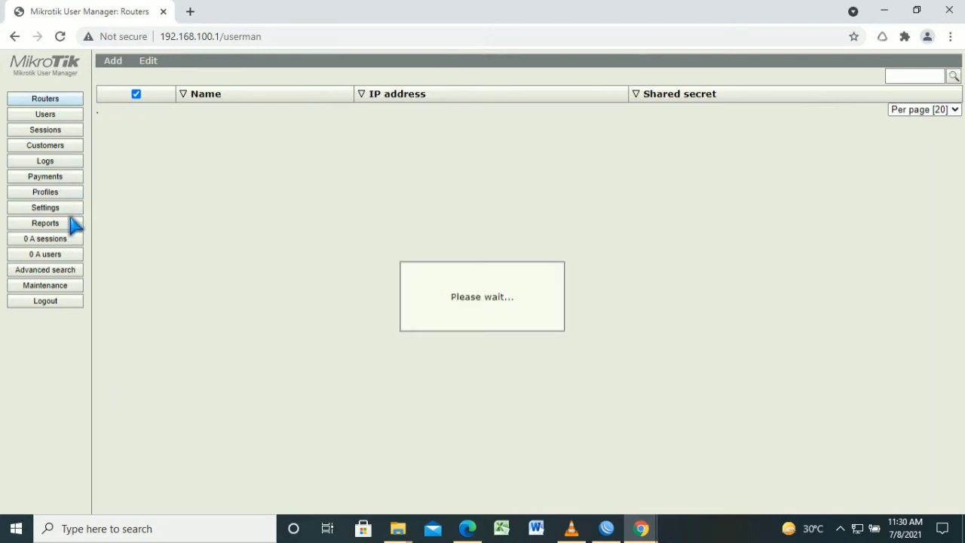
Delete the user-UKK profile and permanently remove the limit-UKK limitation
left_click(226, 196)
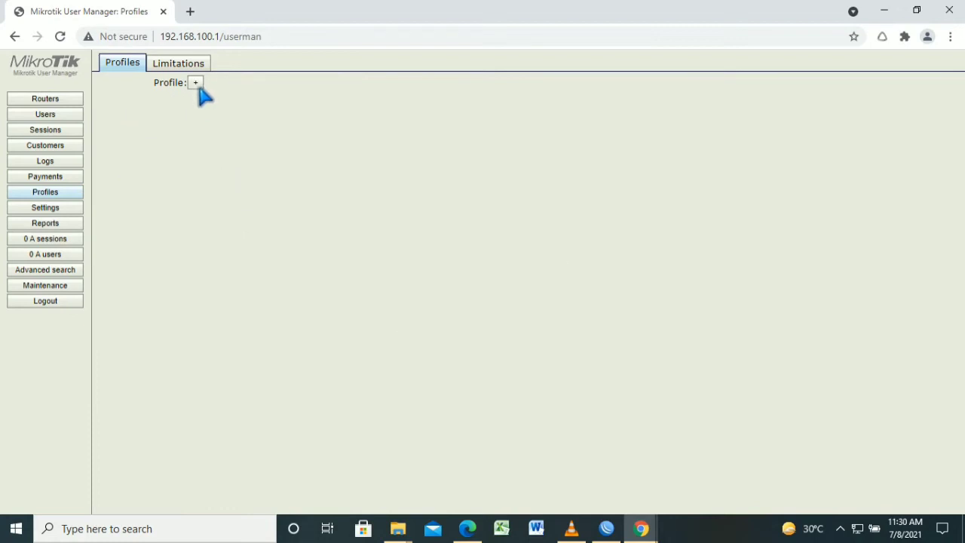
left_click(126, 116)
left_click(148, 83)
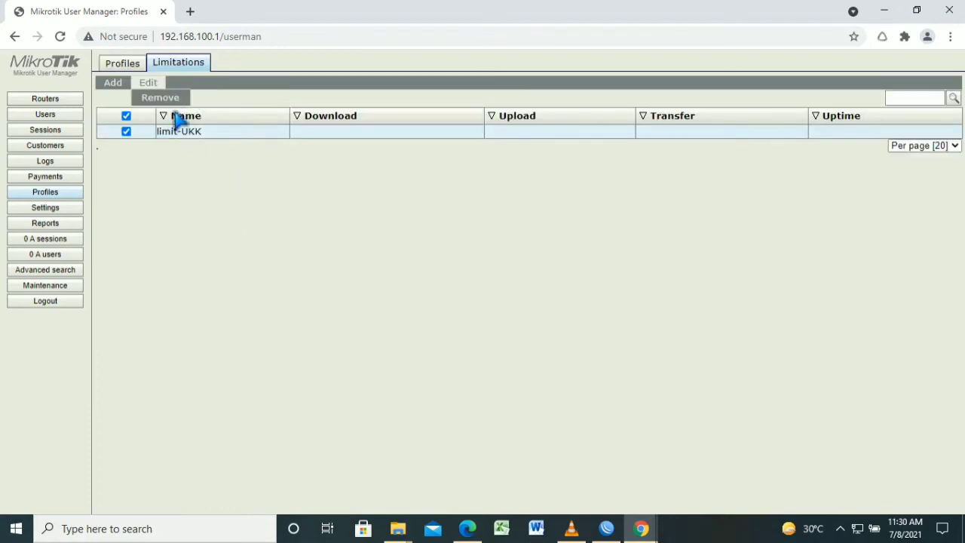
left_click(160, 98)
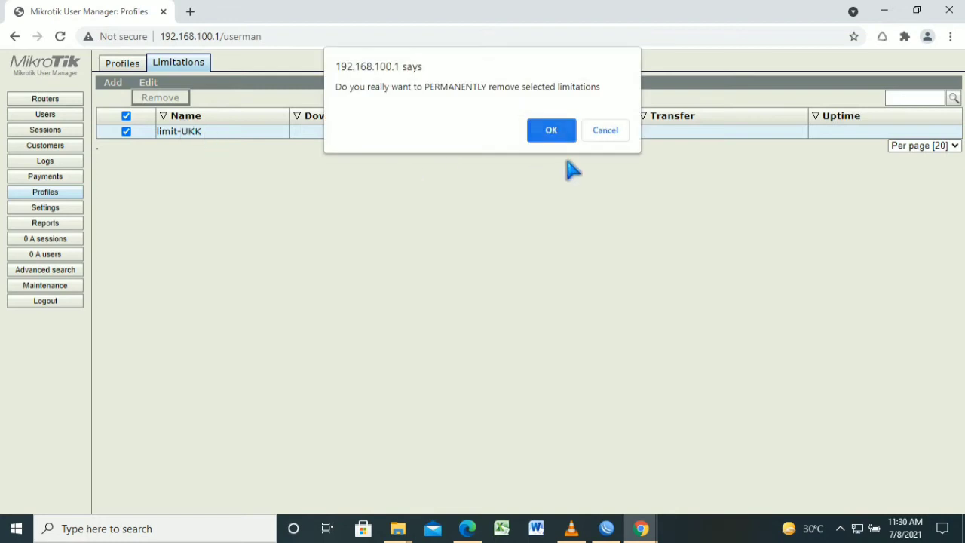
left_click(552, 129)
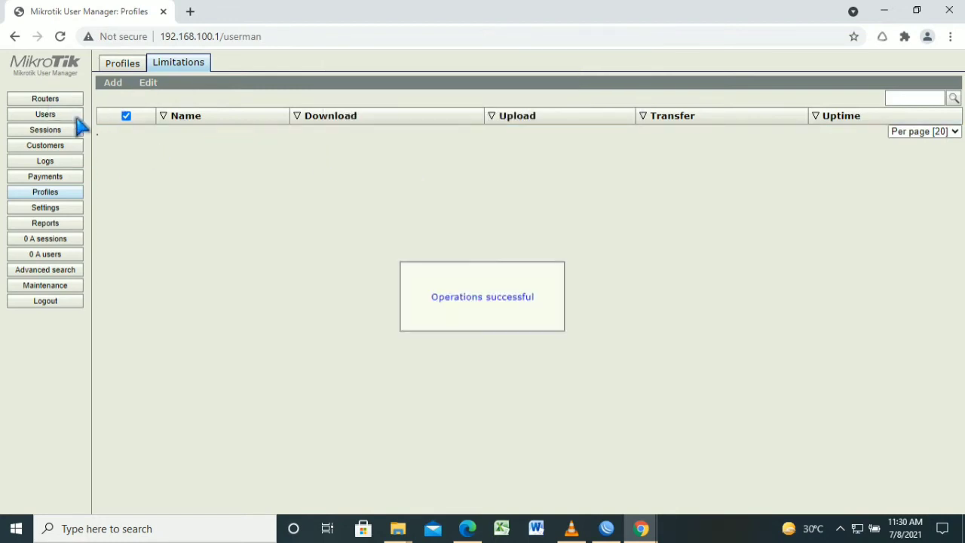
left_click(50, 99)
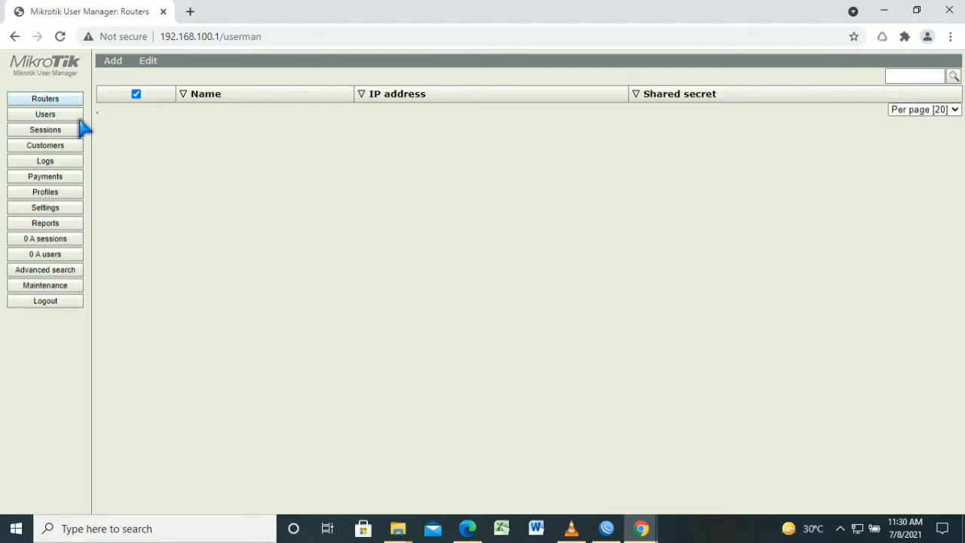
Add Router-Hotspot at IP 127.0.0.1 with its shared secret and the +07:00 time zone
left_click(115, 61)
left_click(116, 76)
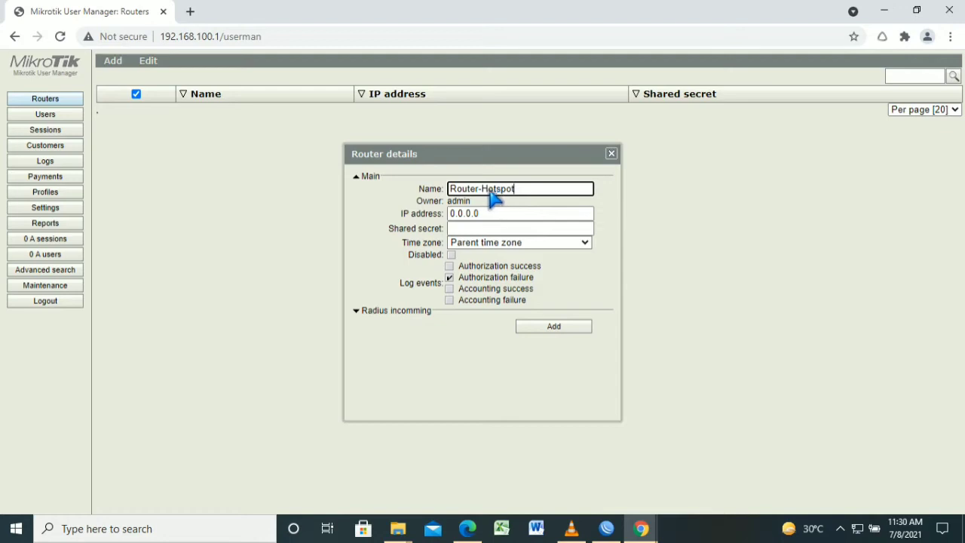
key("Tab")
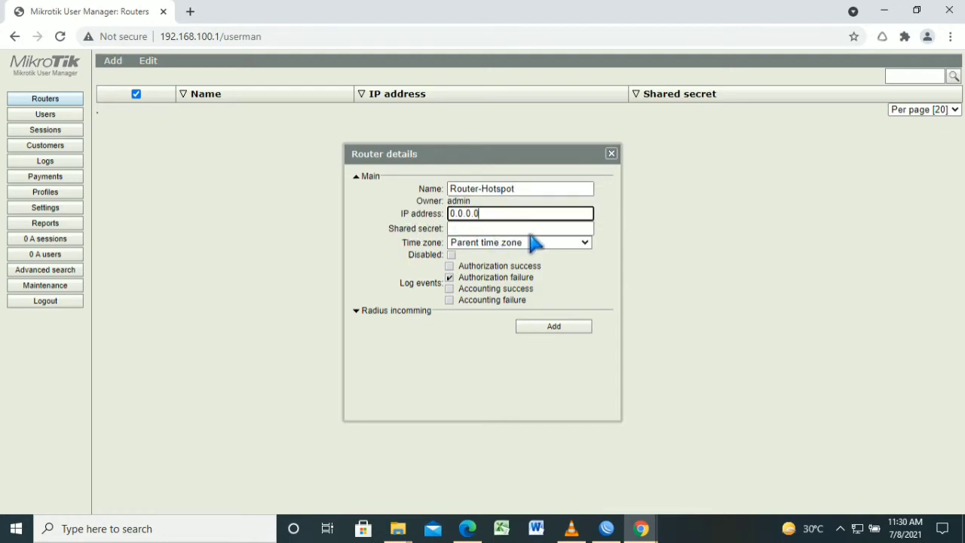
key("BackSpace")
key("BackSpace")
key("BackSpace")
key("BackSpace")
key("BackSpace")
key("BackSpace")
key("BackSpace")
type("12")
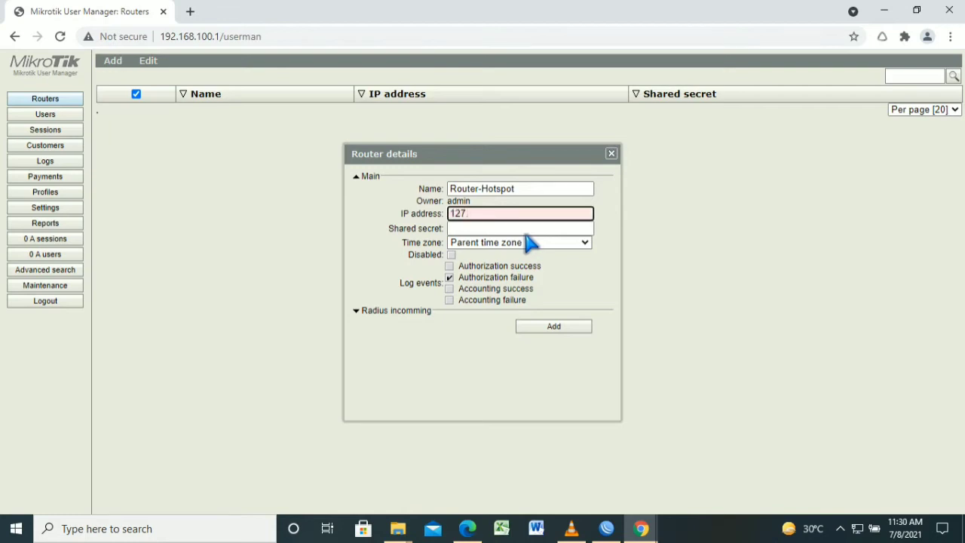
type("7.0.0.1")
key("Tab")
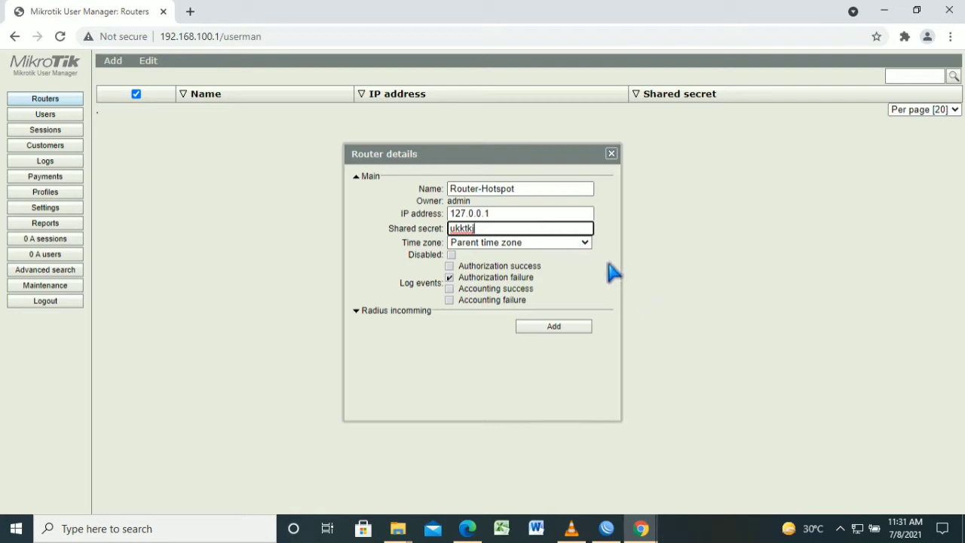
left_click(584, 243)
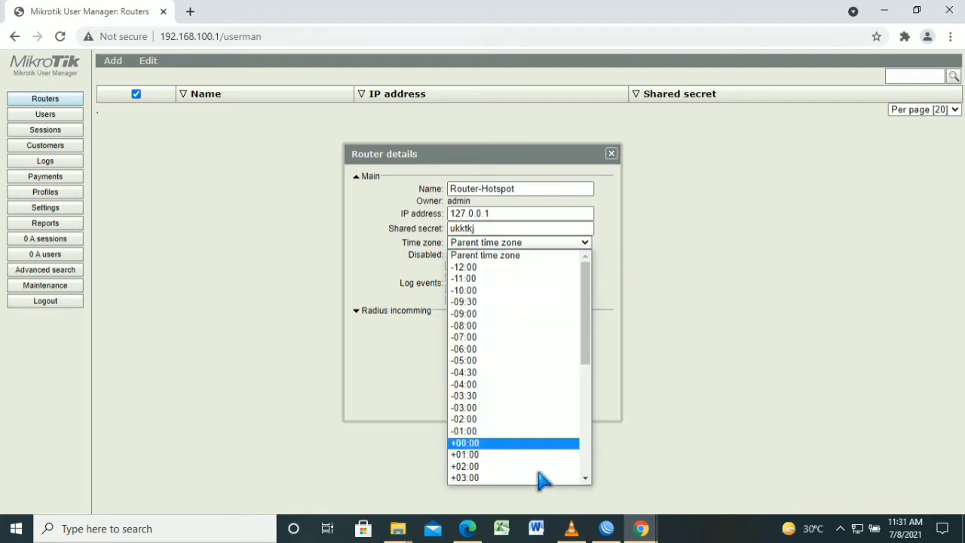
scroll(617, 520, "down", 2)
scroll(565, 452, "down", 3)
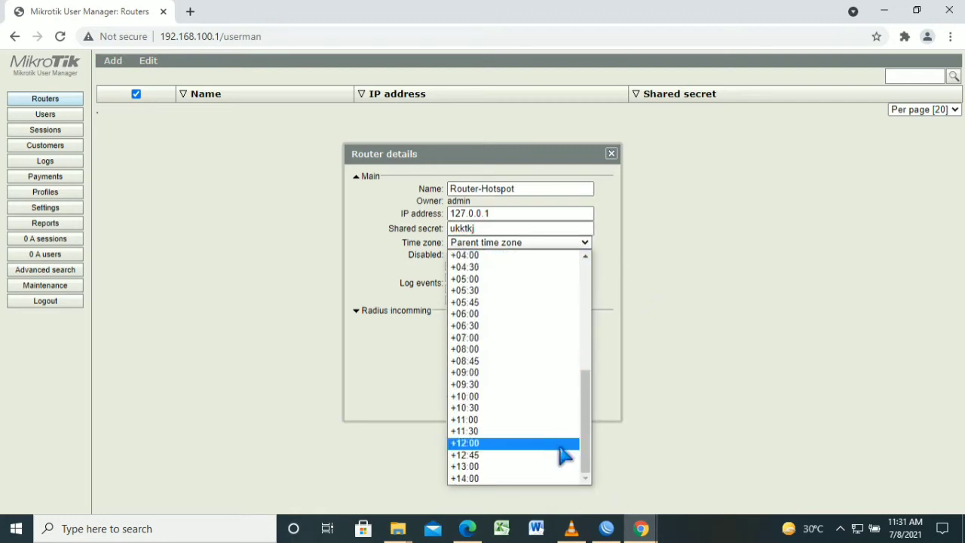
left_click(540, 362)
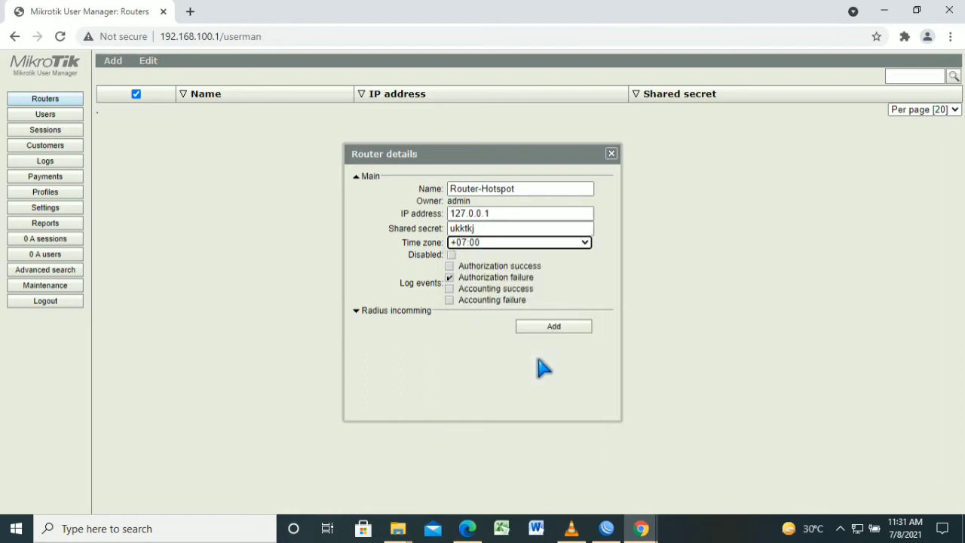
left_click(565, 330)
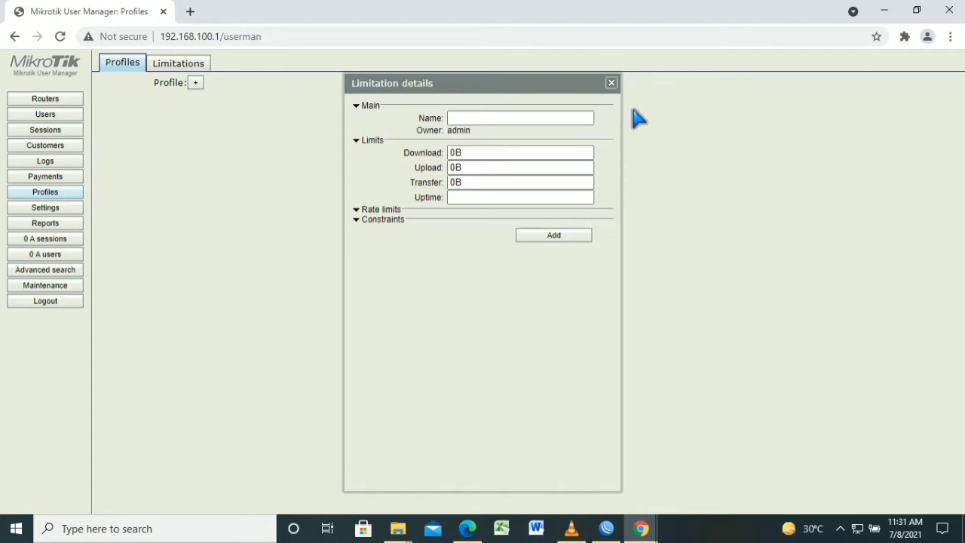
Dismiss the limitation form and create a new profile named user-UKK
left_click(612, 83)
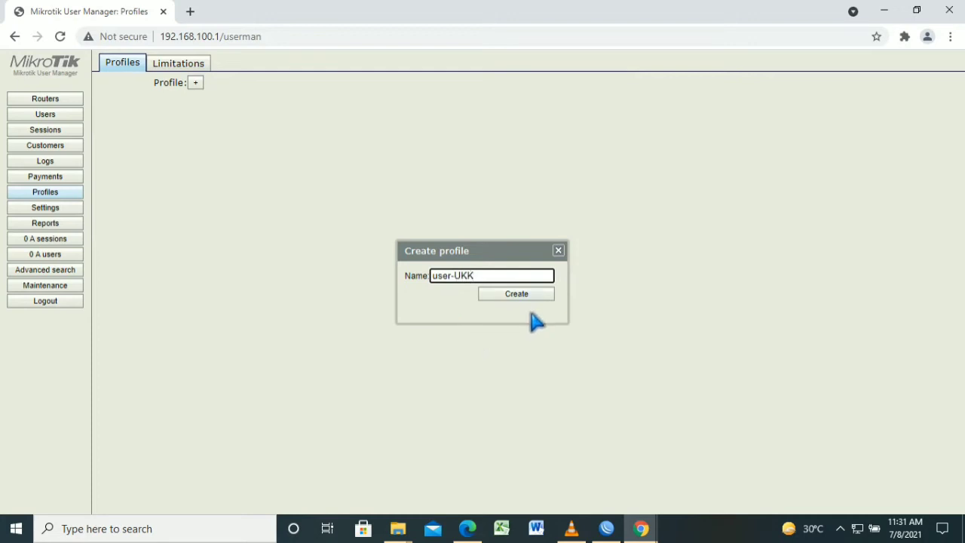
key("Return")
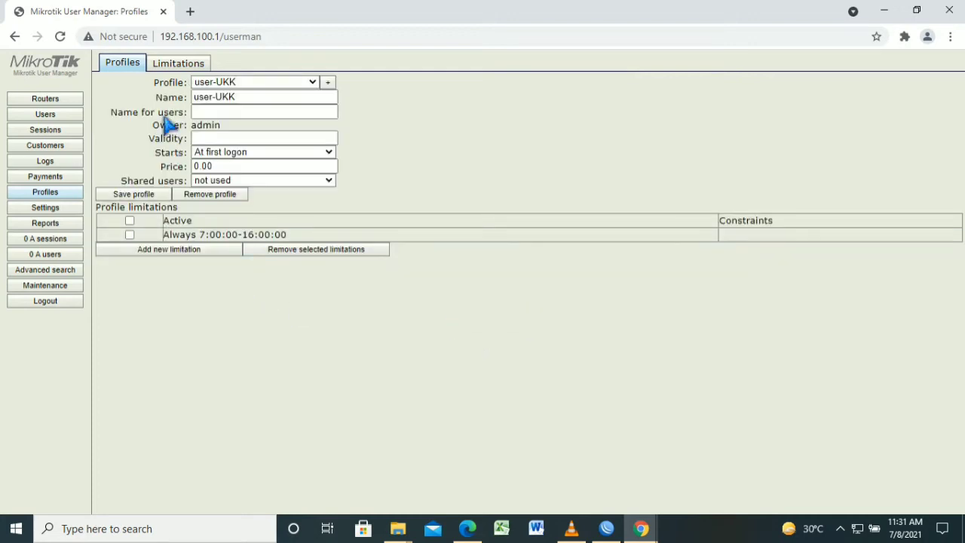
left_click(172, 63)
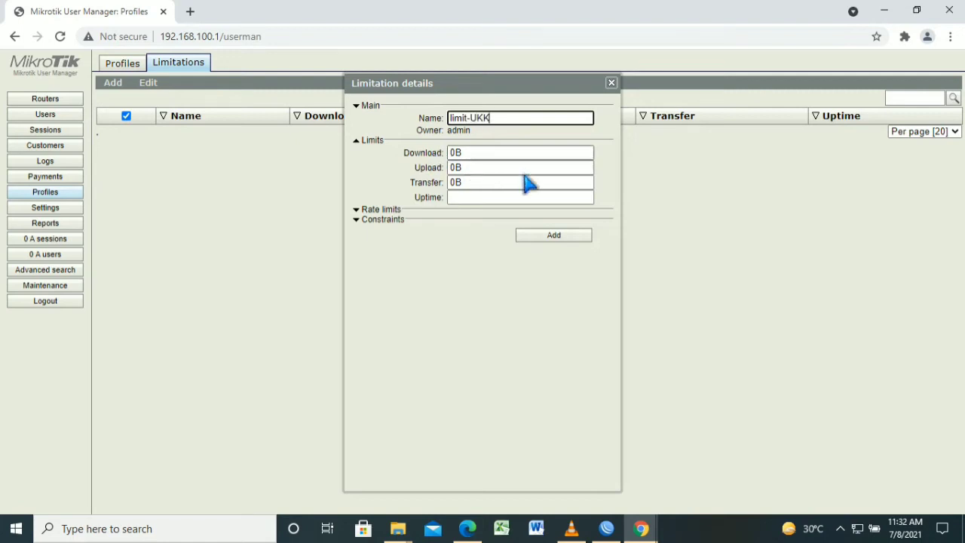
Save the new limitation limit-UKK with default limits
key("Return")
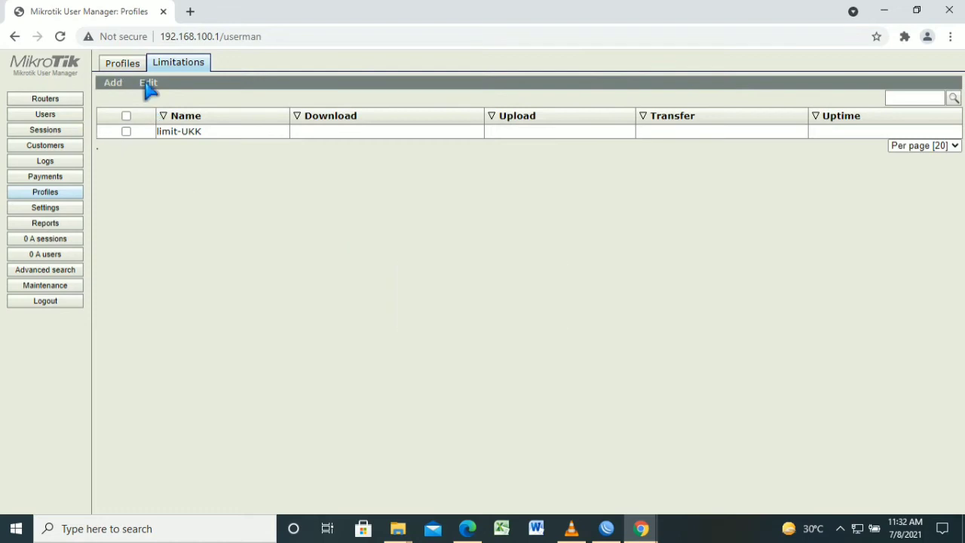
left_click(133, 65)
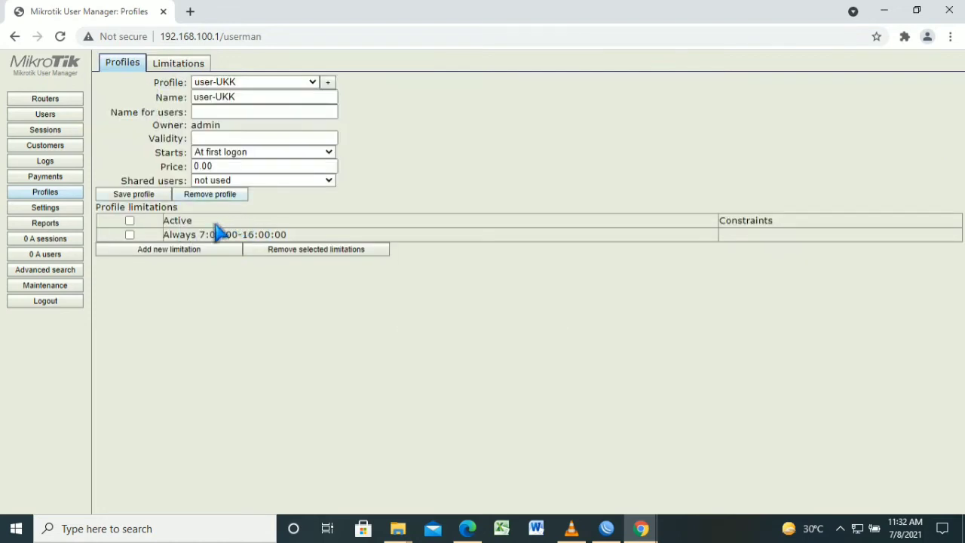
Add a 07:00:00–16:00:00 period using limit-UKK to user-UKK and set shared users to Unlimited
left_click(168, 248)
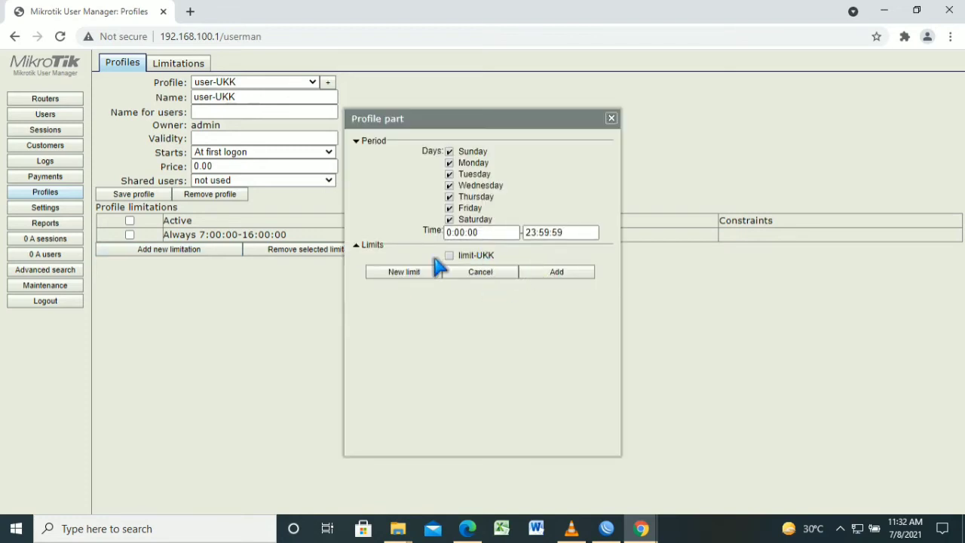
left_click(476, 257)
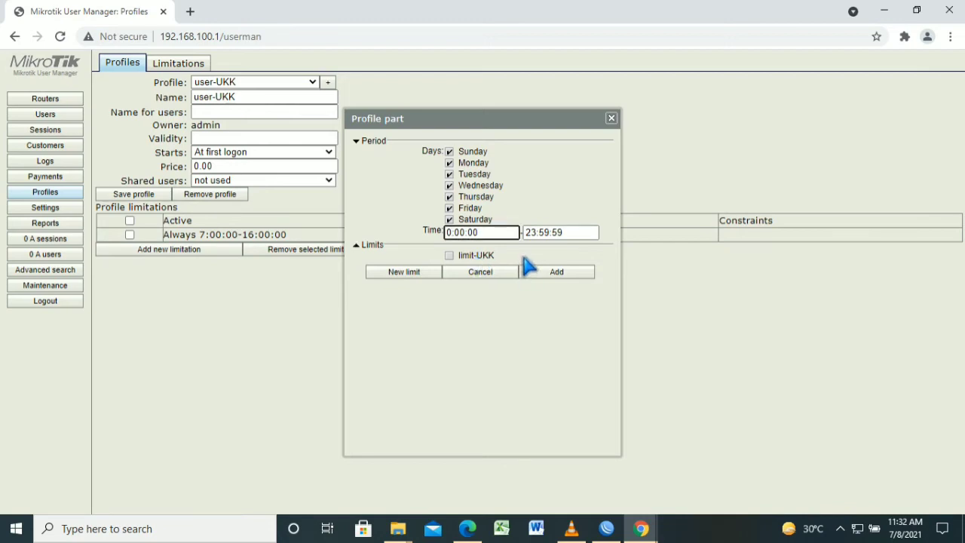
type("7")
key("Tab")
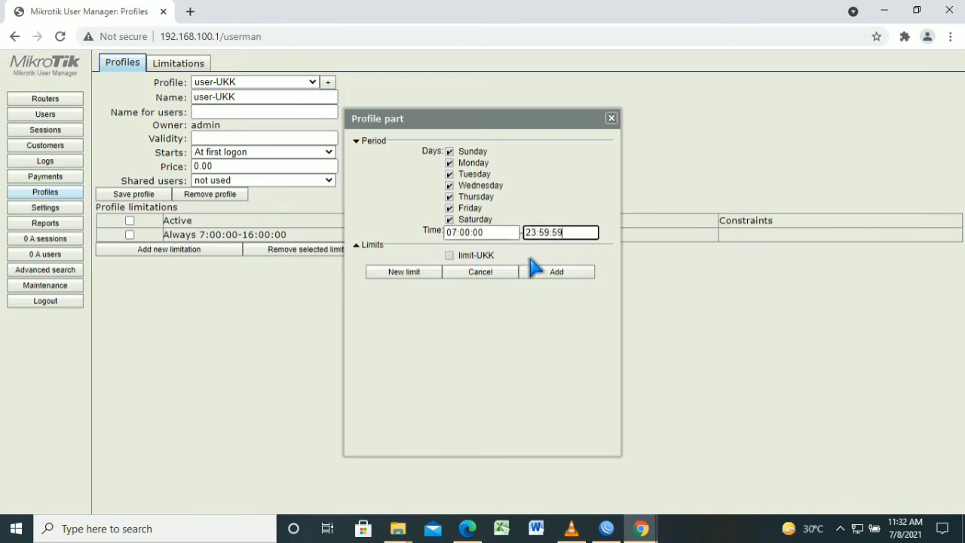
key("BackSpace")
type(":00:00")
left_click(449, 256)
left_click(582, 272)
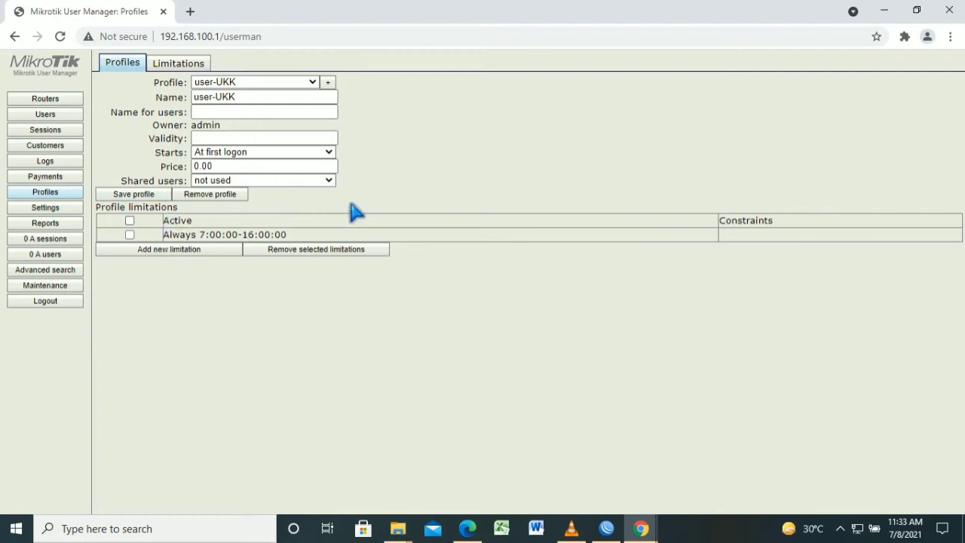
left_click(329, 180)
key("Return")
Generate 20 UKK-prefixed users with 3-character usernames and passwords matching their logins
left_click(47, 114)
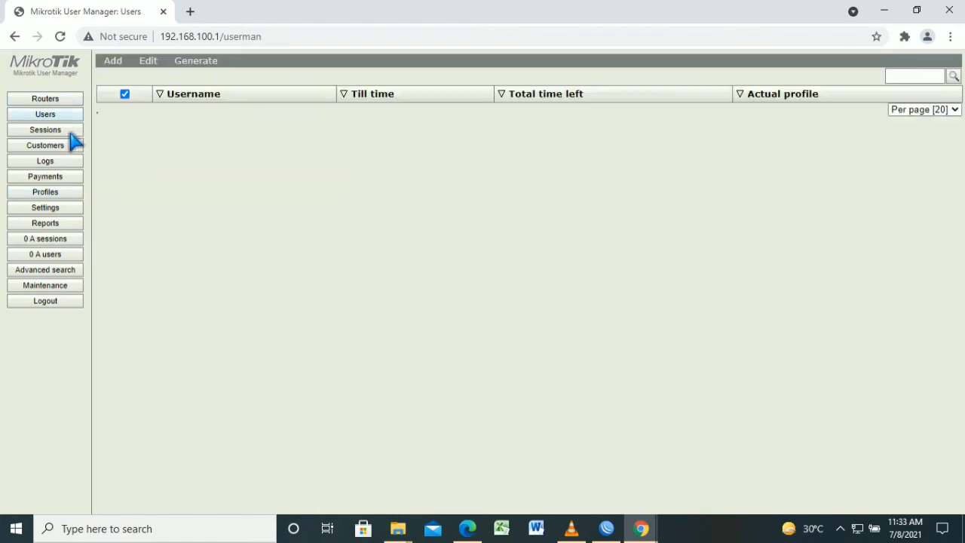
left_click(113, 61)
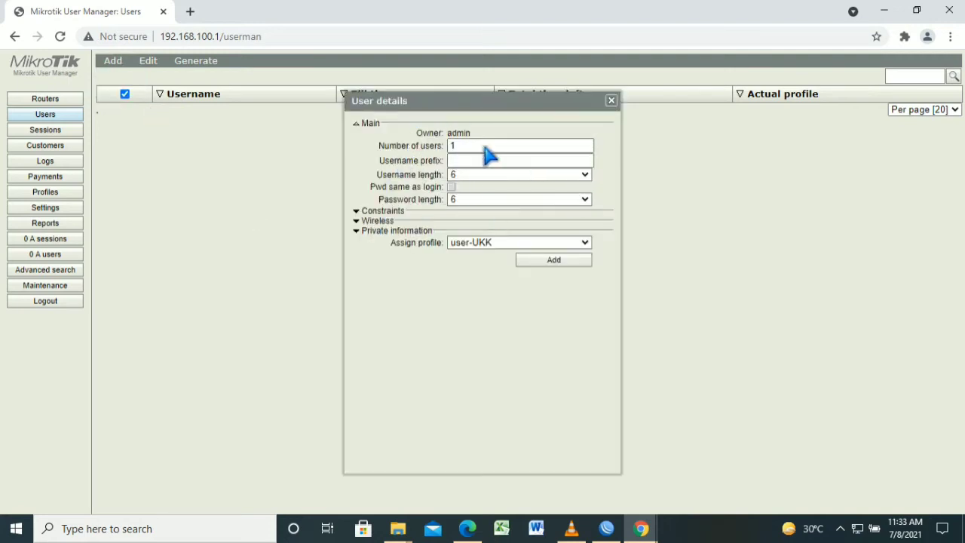
left_click(494, 168)
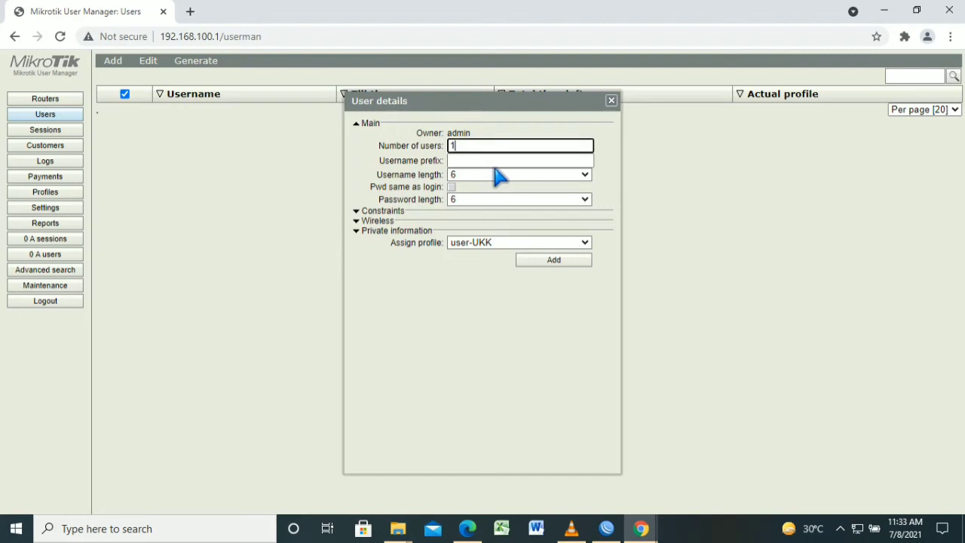
type("20")
key("Tab")
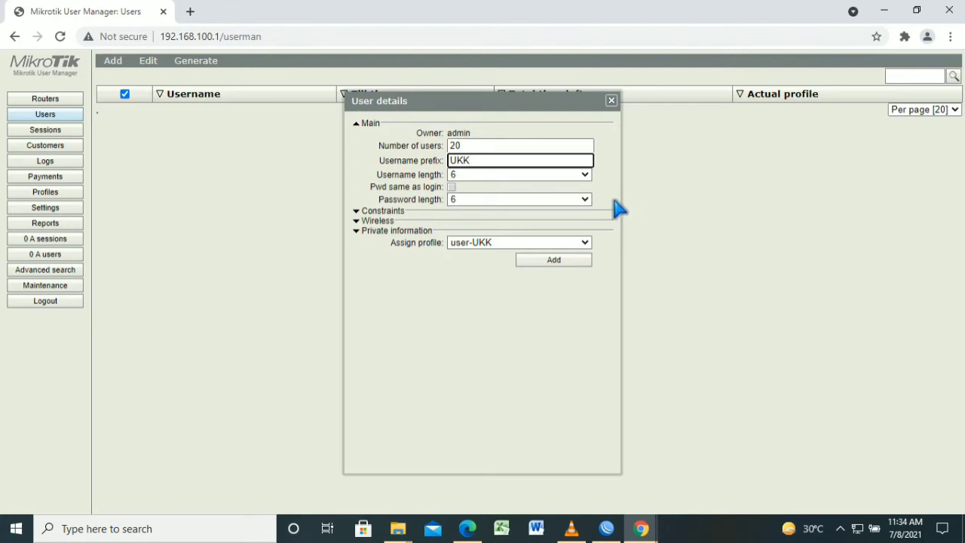
left_click(585, 175)
left_click(551, 187)
left_click(586, 199)
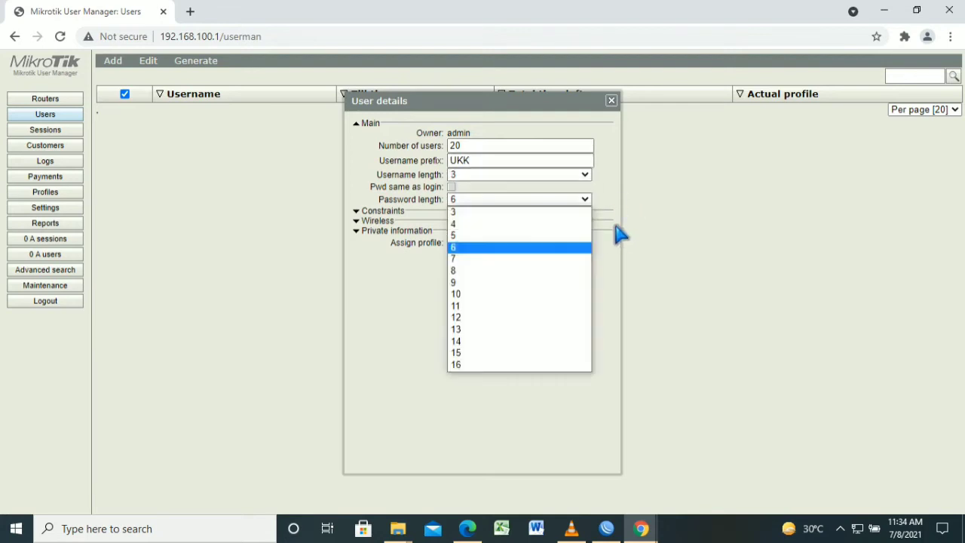
left_click(590, 212)
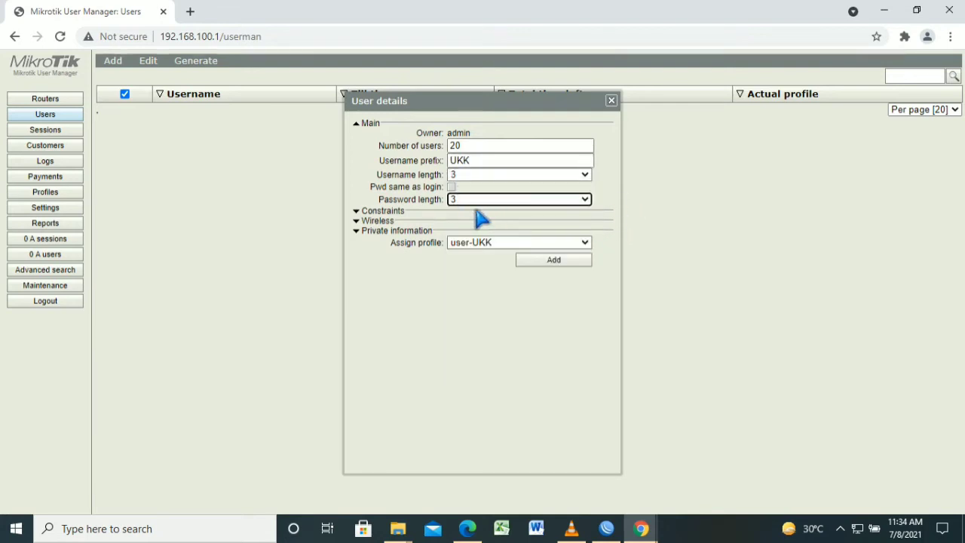
left_click(451, 186)
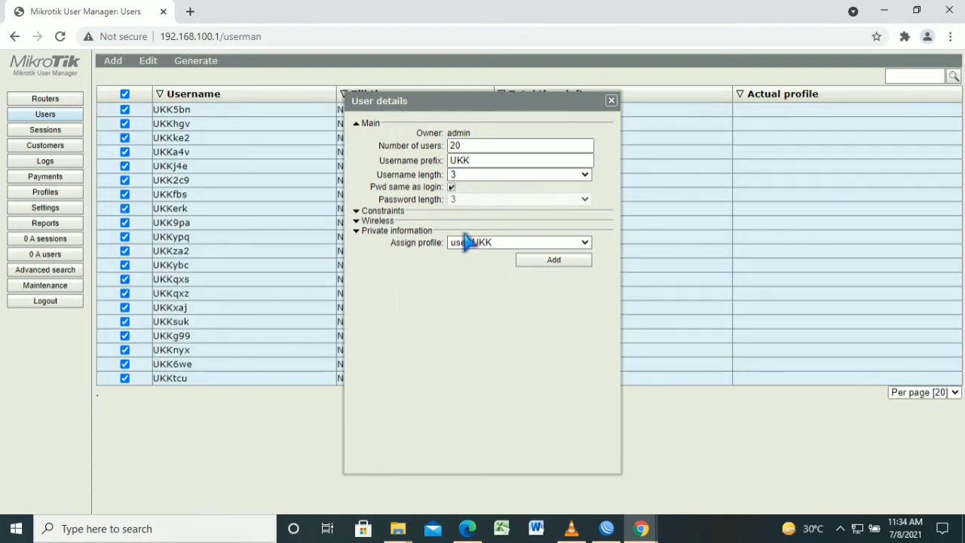
left_click(640, 134)
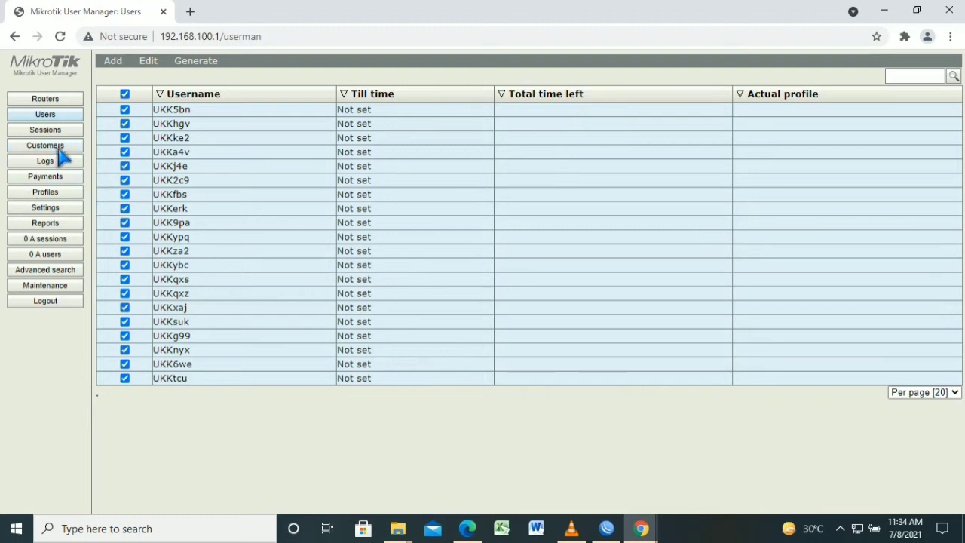
Check the Routers and user Profiles pages, then return to WinBox
left_click(76, 101)
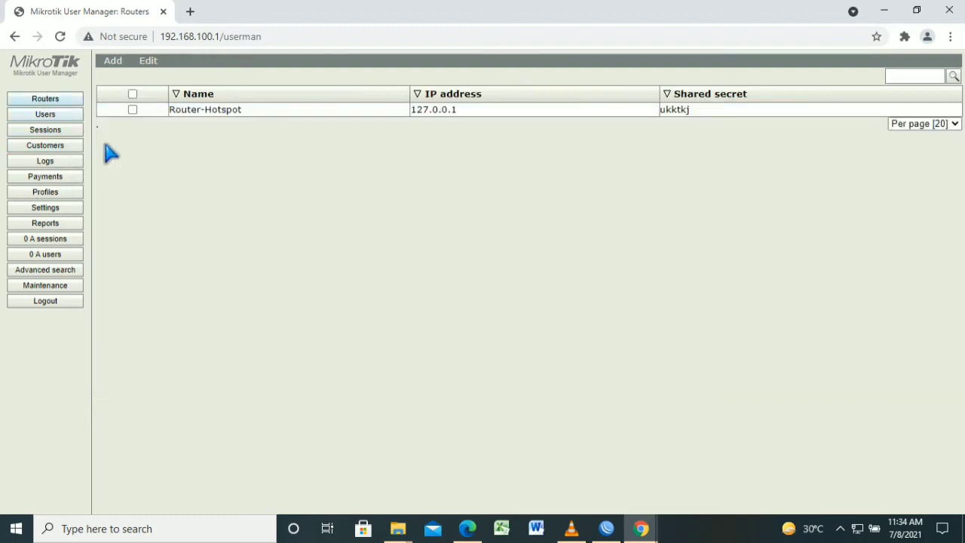
left_click(73, 195)
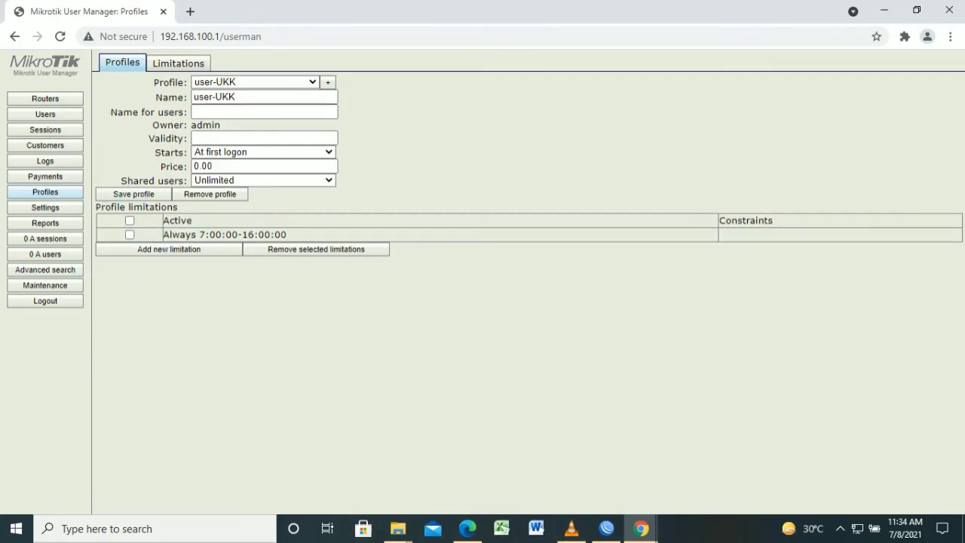
left_click(606, 529)
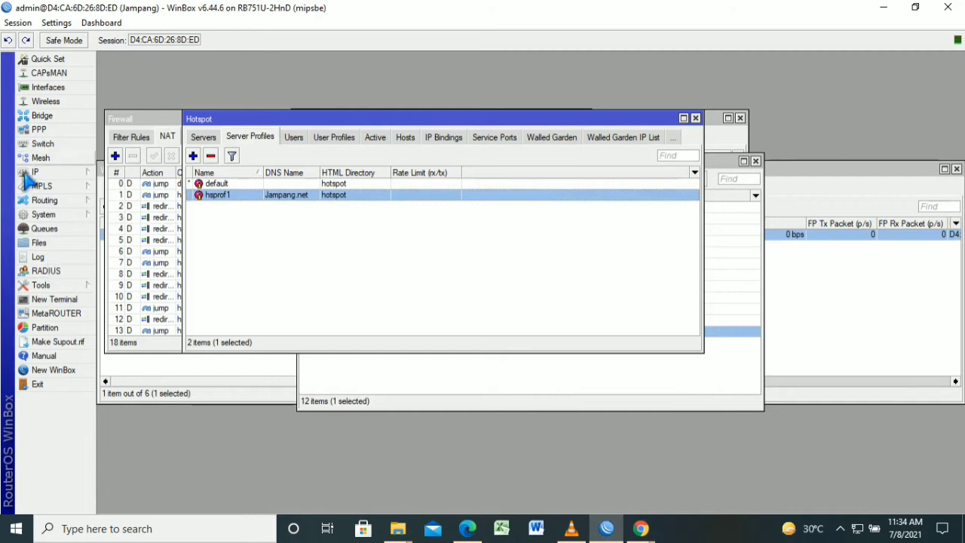
Start a new filter rule on the input chain with source 192.168.100.2-192.168.100.50
left_click(45, 172)
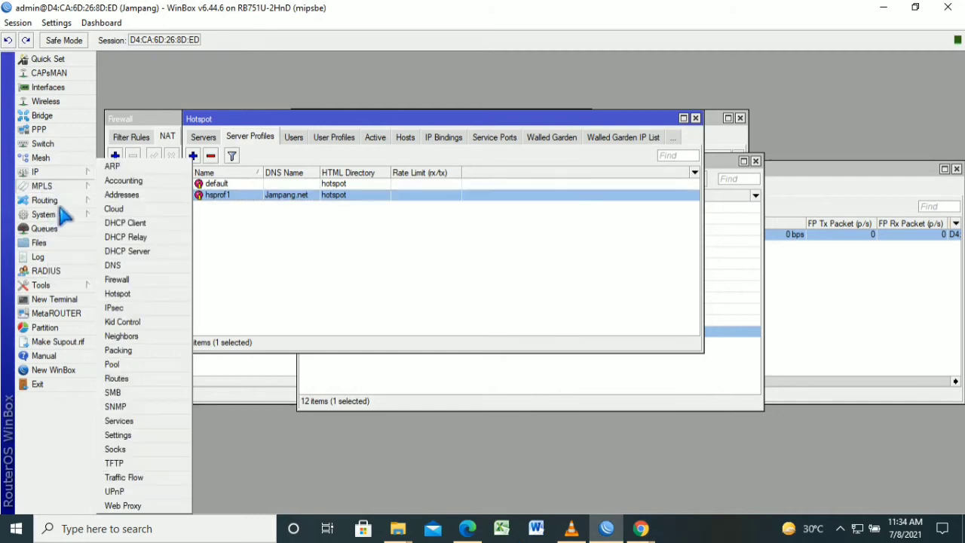
left_click(148, 281)
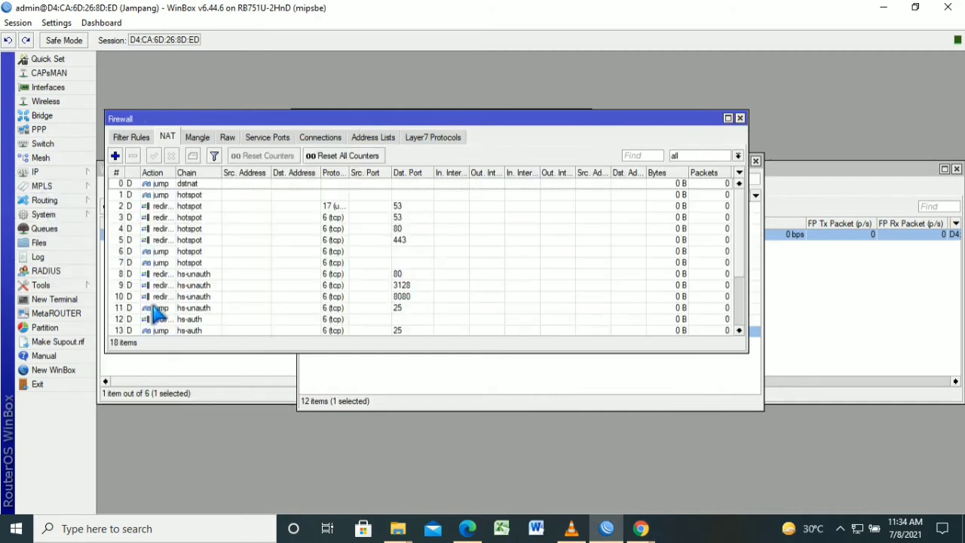
left_click(131, 137)
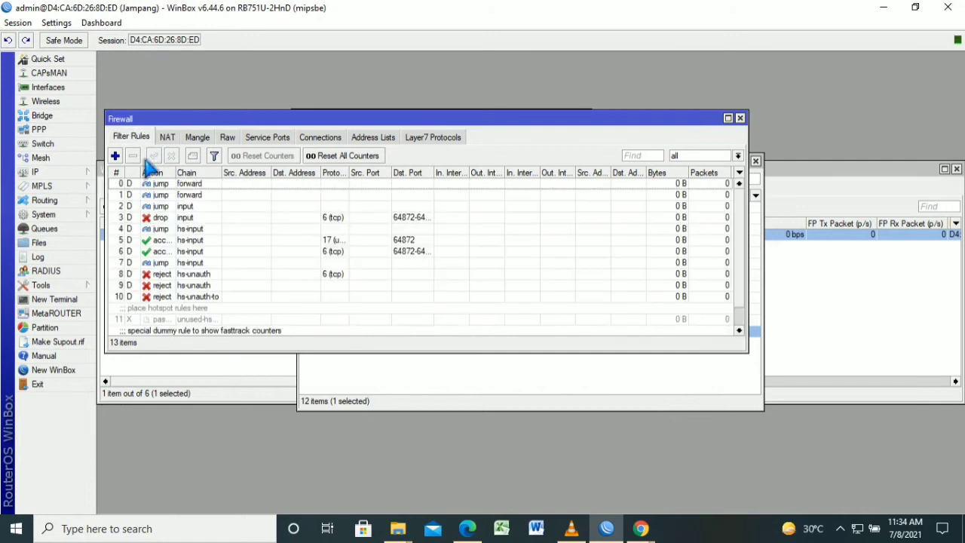
double_click(143, 186)
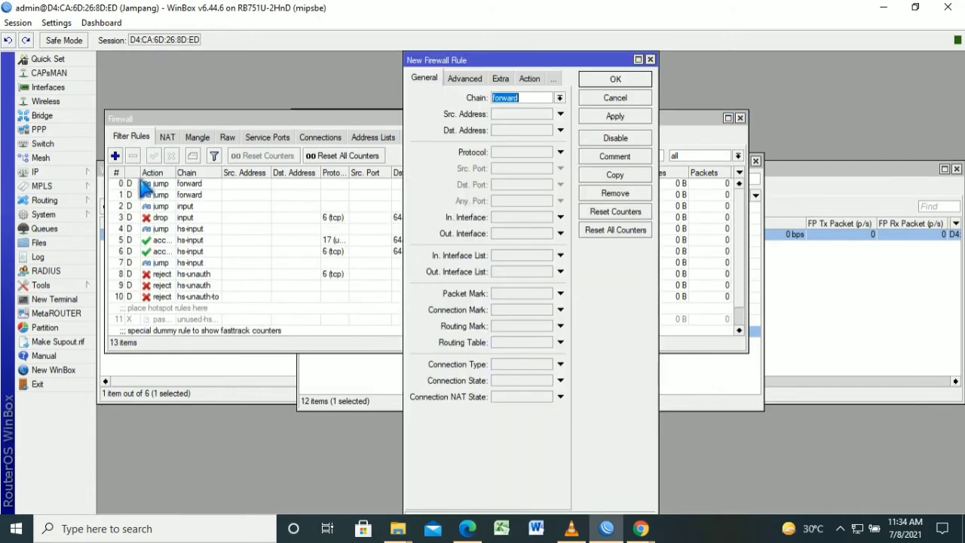
left_click(559, 98)
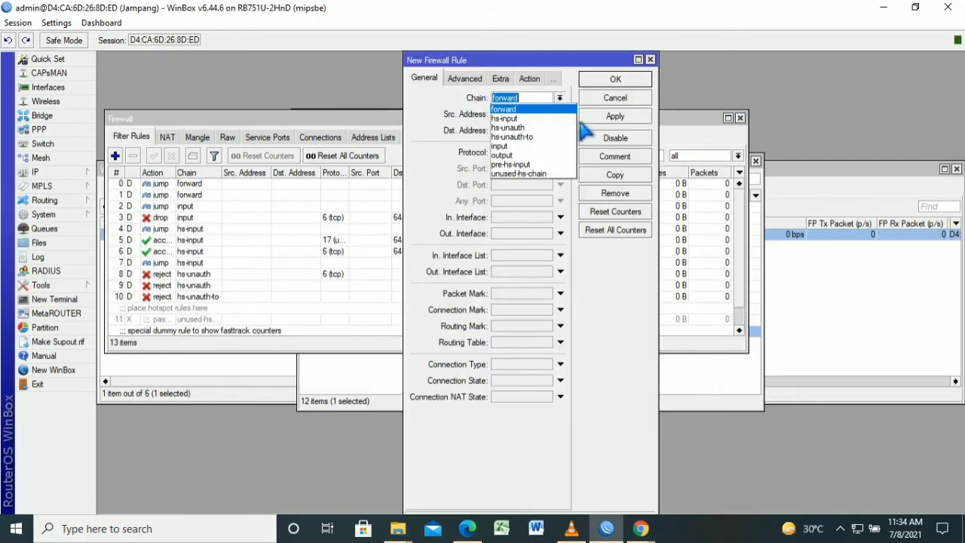
key("Return")
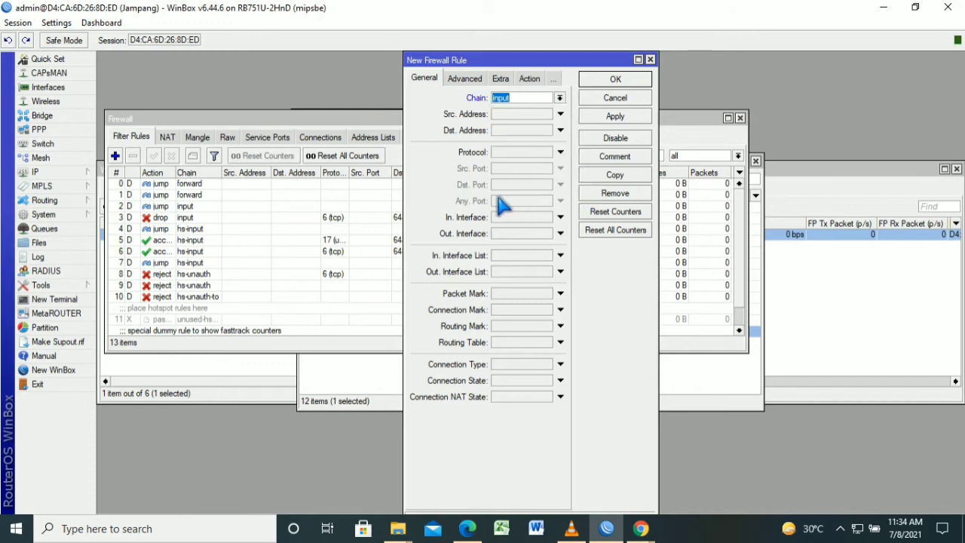
left_click(560, 114)
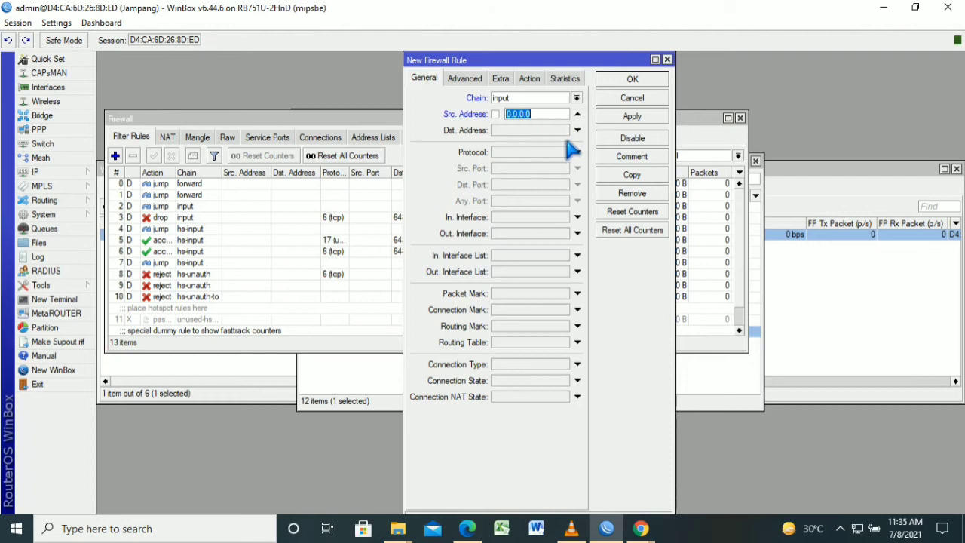
key("BackSpace")
type("192.168.100")
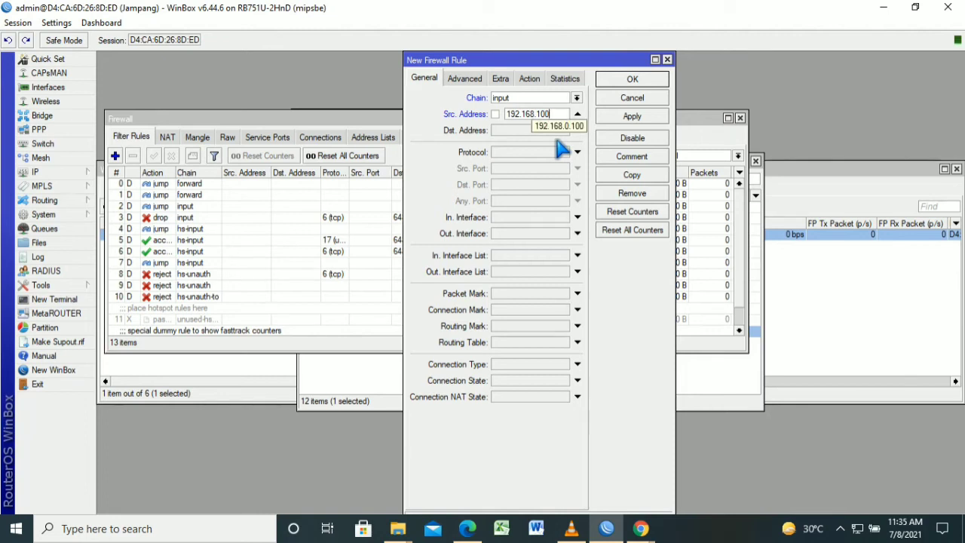
type(".")
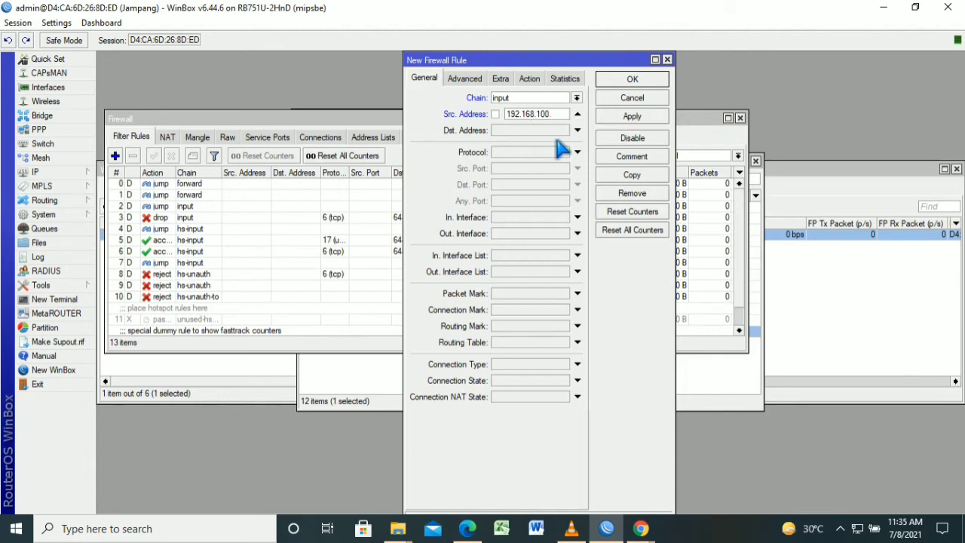
type("2-192.")
type("68")
key("BackSpace")
type("168.")
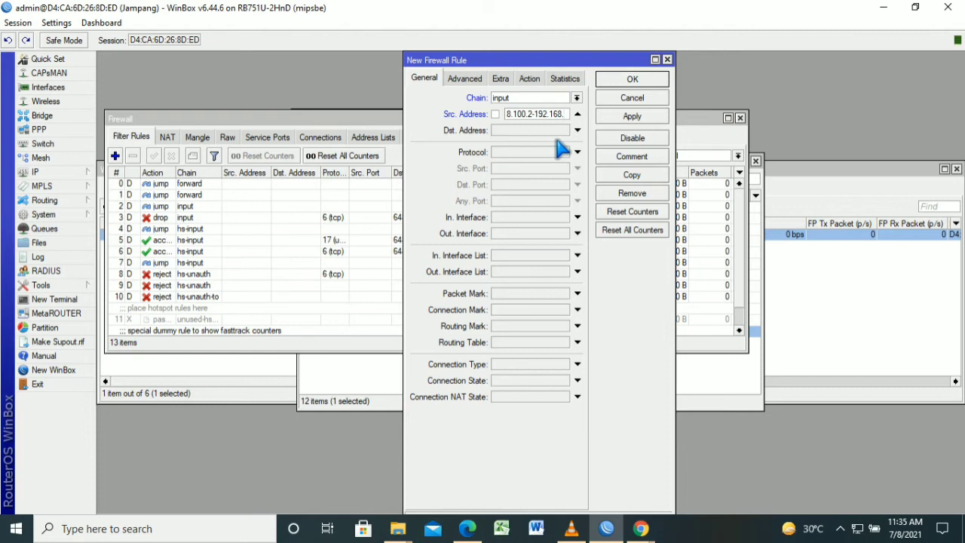
type("100.50")
Match protocol icmp, set the action to drop, and save the rule
left_click(574, 153)
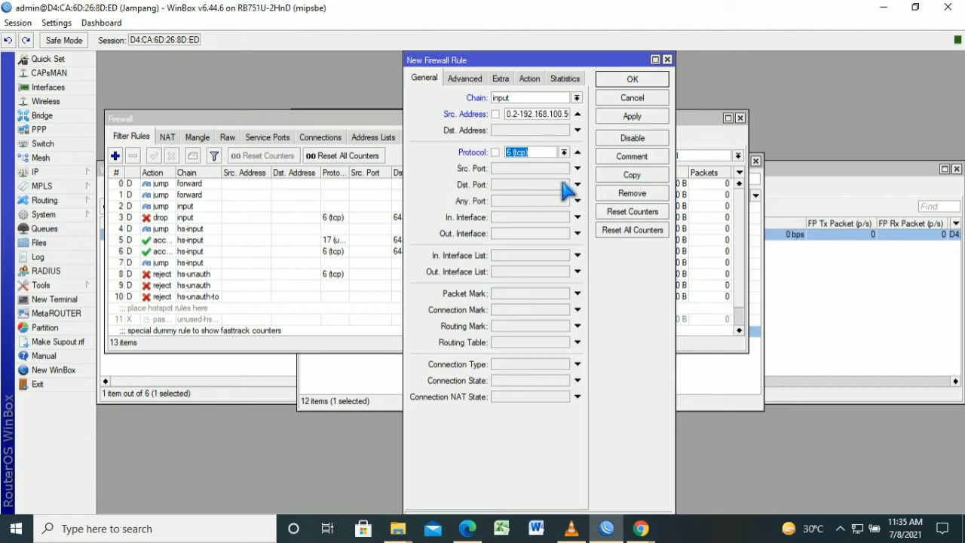
left_click(564, 152)
left_click(558, 163)
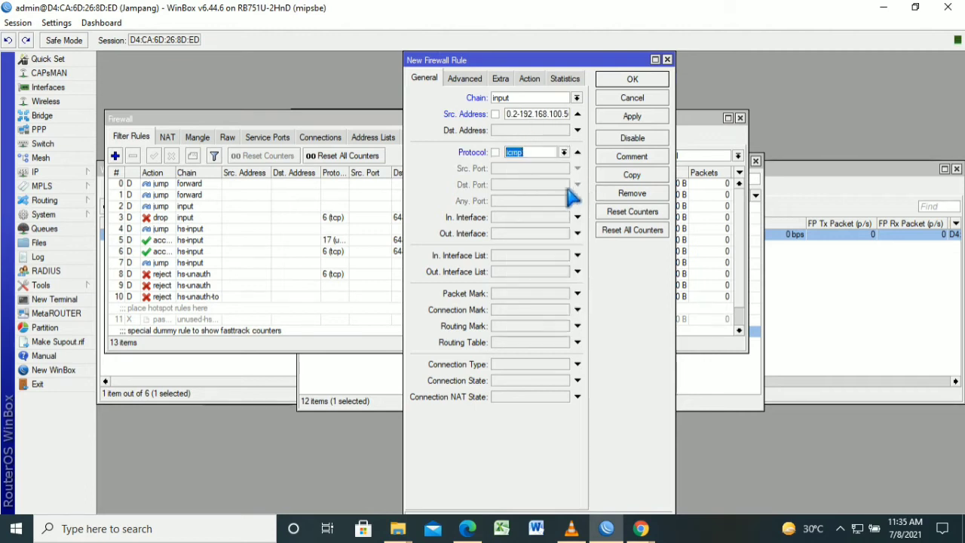
left_click(533, 79)
left_click(577, 98)
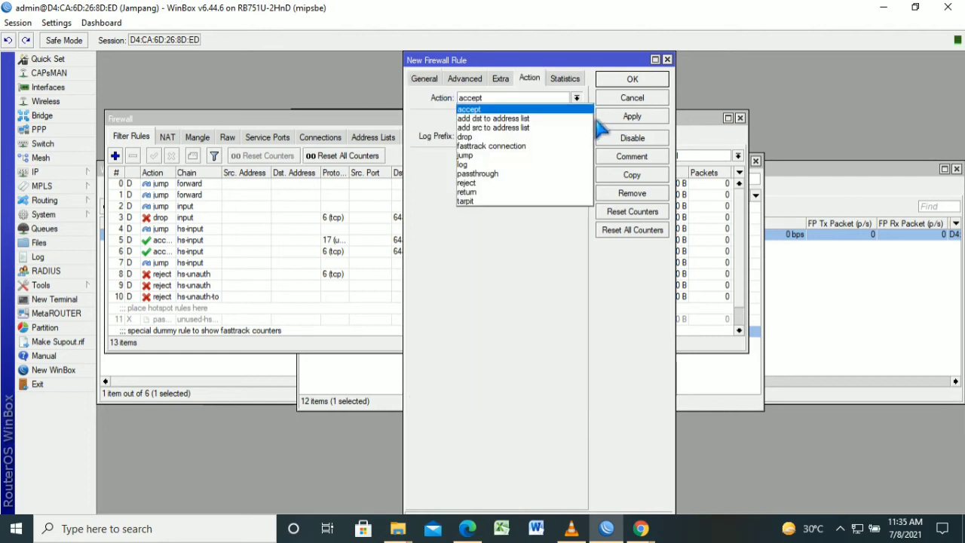
left_click(550, 138)
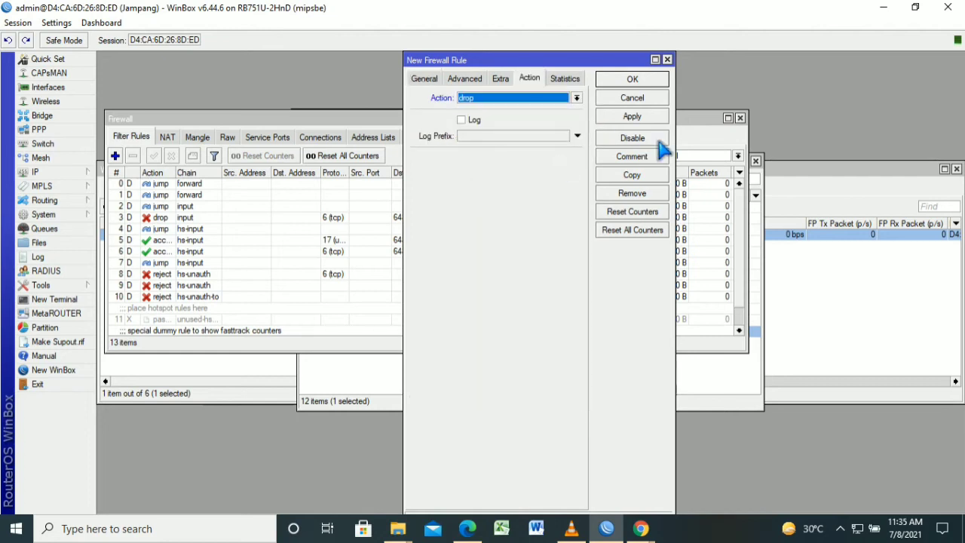
left_click(659, 114)
left_click(661, 79)
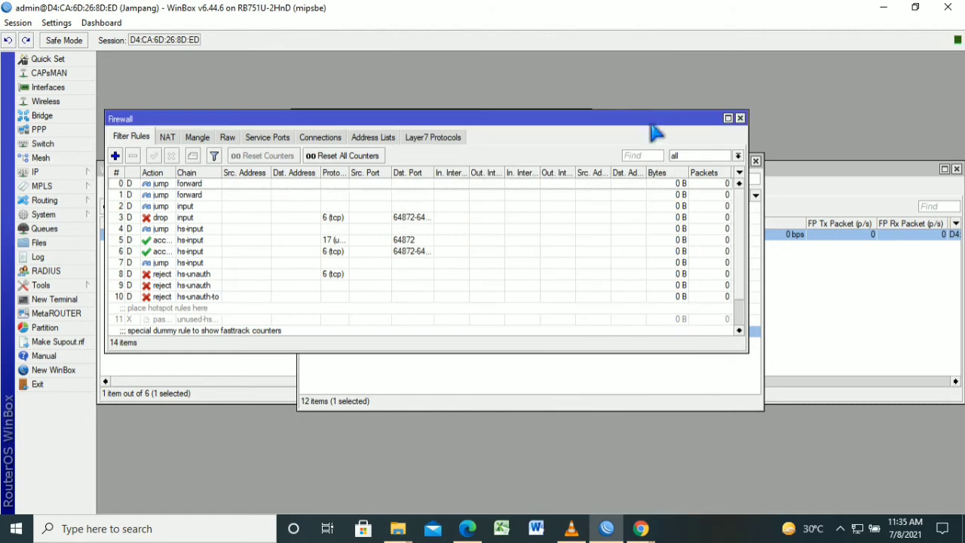
Create another filter rule with chain output and source range beginning 192.168.100.51
left_click(116, 156)
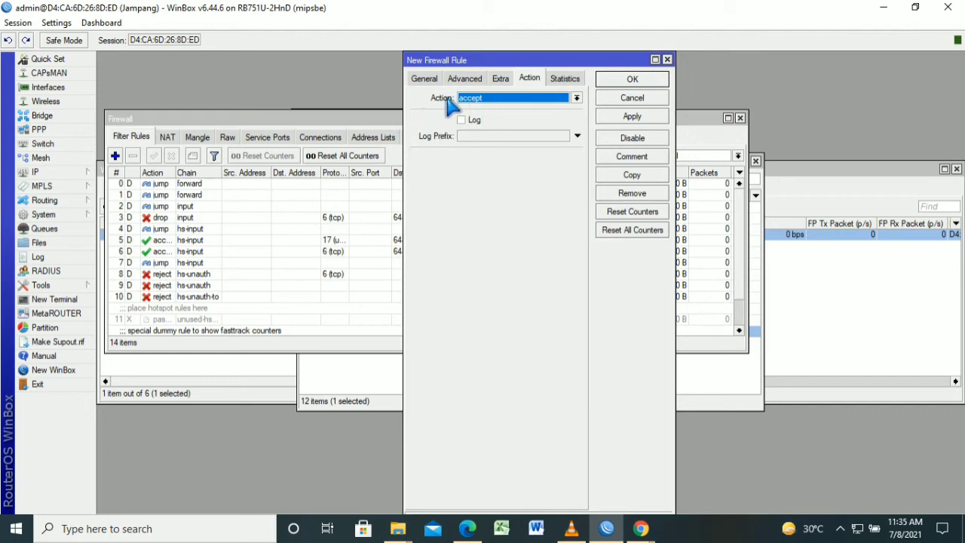
left_click(426, 80)
left_click(578, 98)
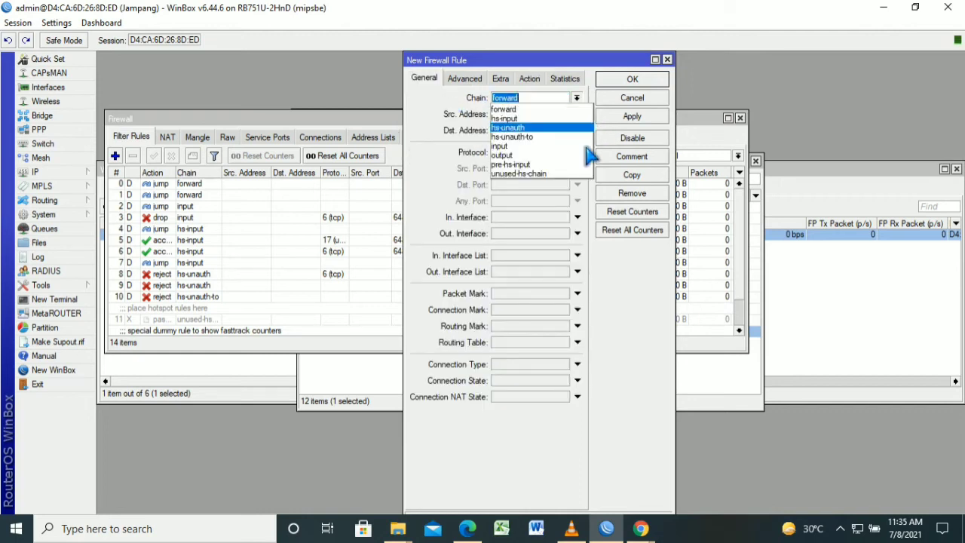
left_click(585, 155)
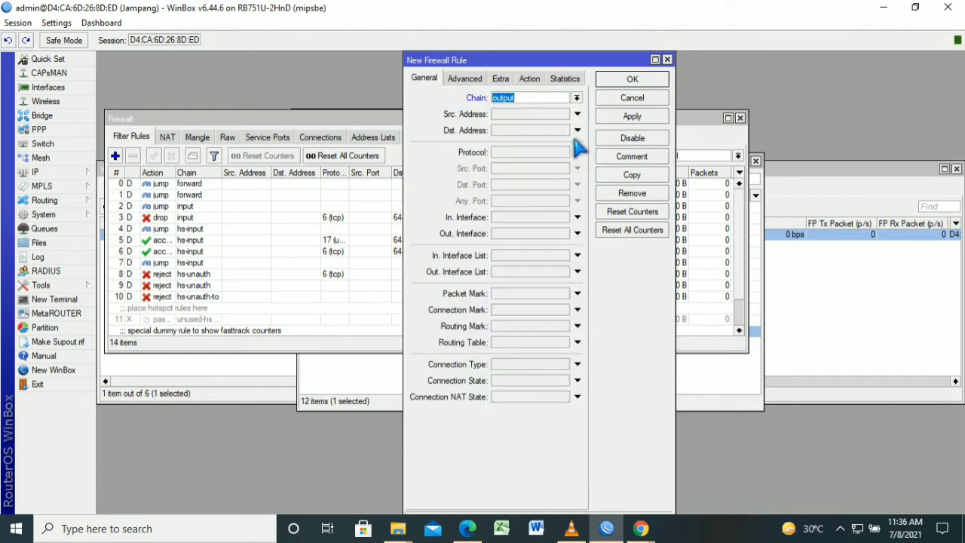
key("Tab")
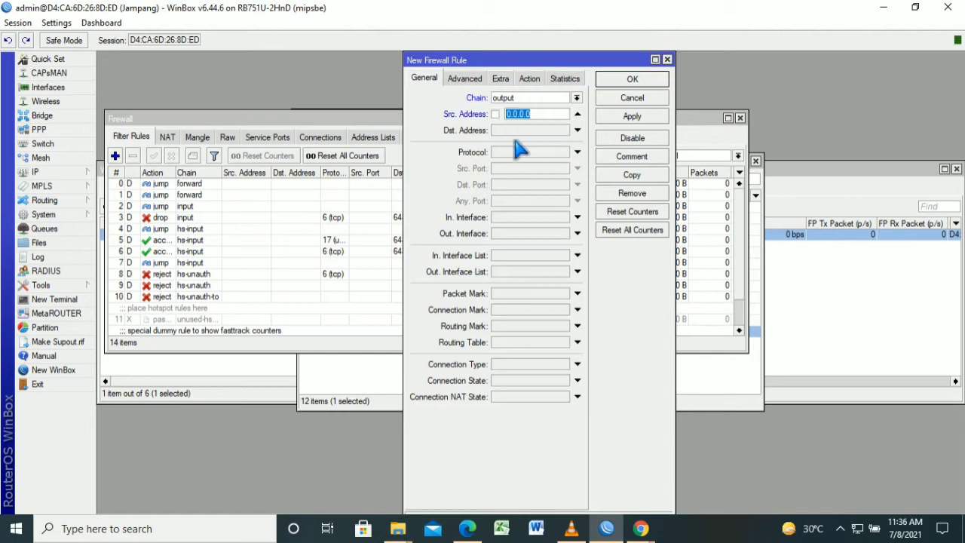
key("BackSpace")
type("19")
type("2.168.")
type("100")
type(".51")
type(".")
type("192.168")
type(".1")
type("00")
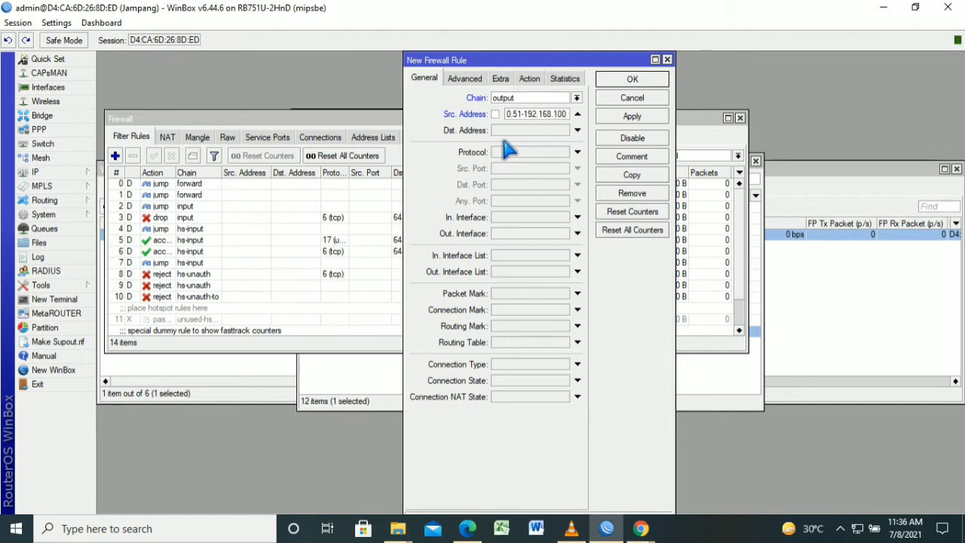
type(".100")
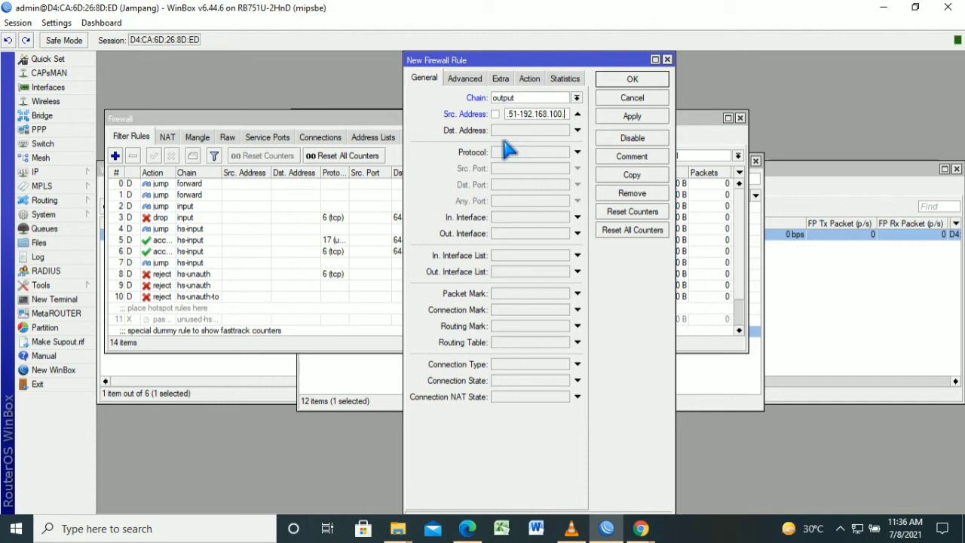
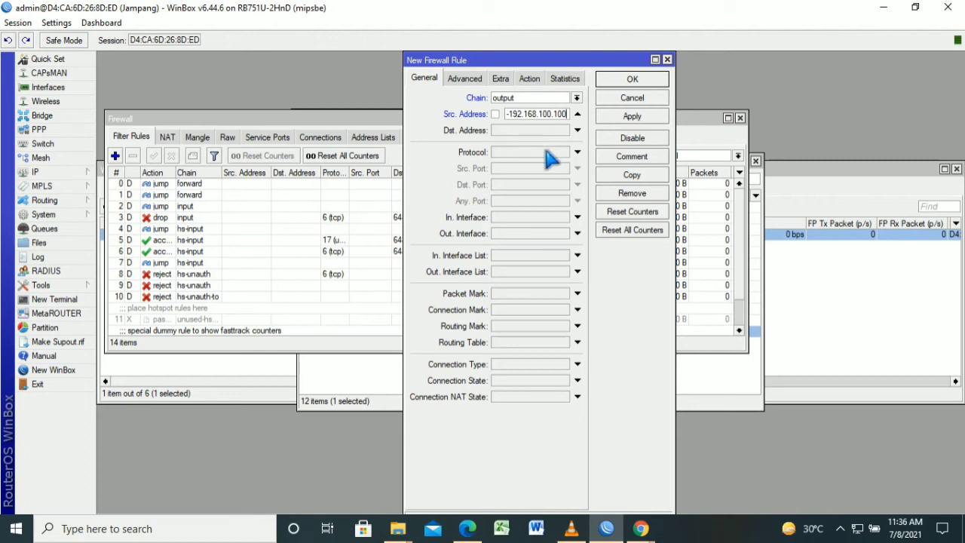
Set the rule's destination address to 192.168.200.0/24 and its protocol to icmp
key("Tab")
key("BackSpace")
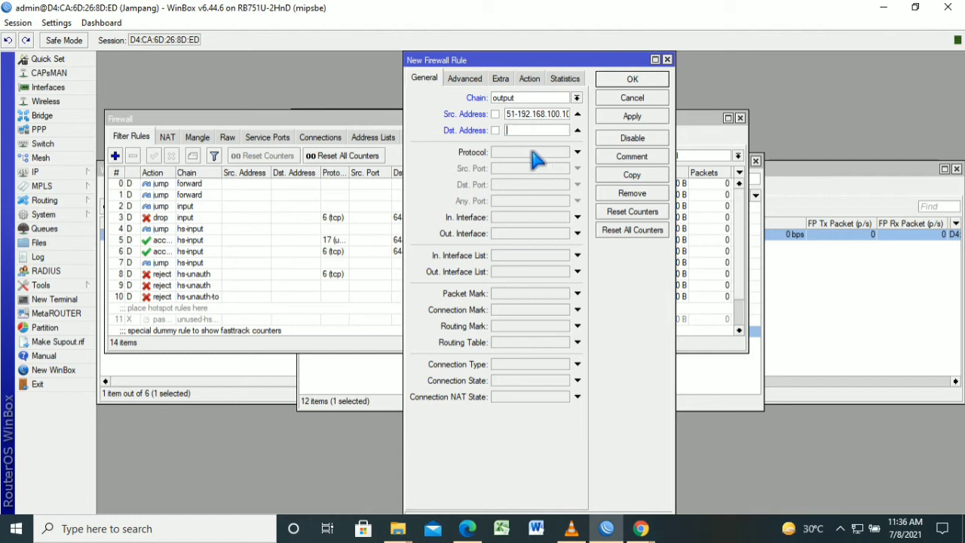
type("192.168.200.0/24")
left_click(530, 152)
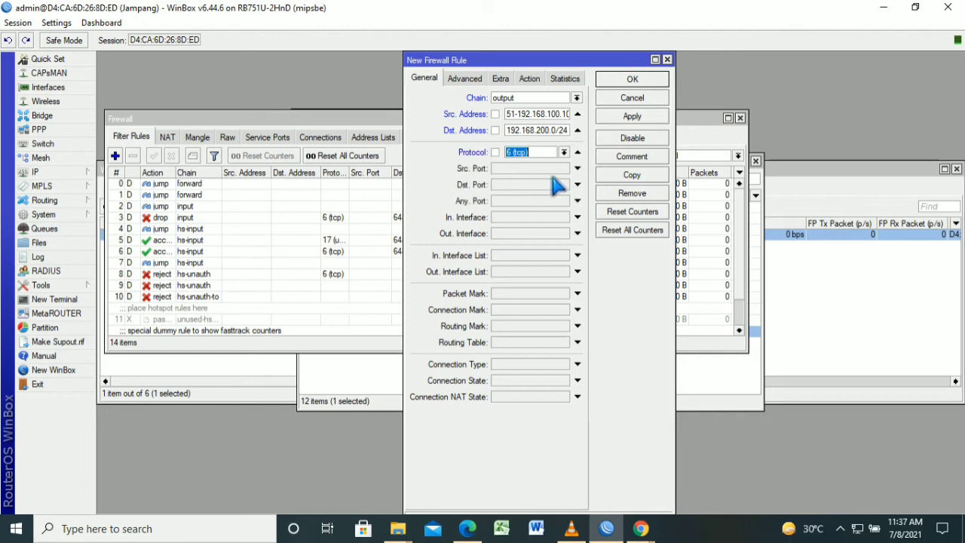
left_click(564, 153)
left_click(514, 164)
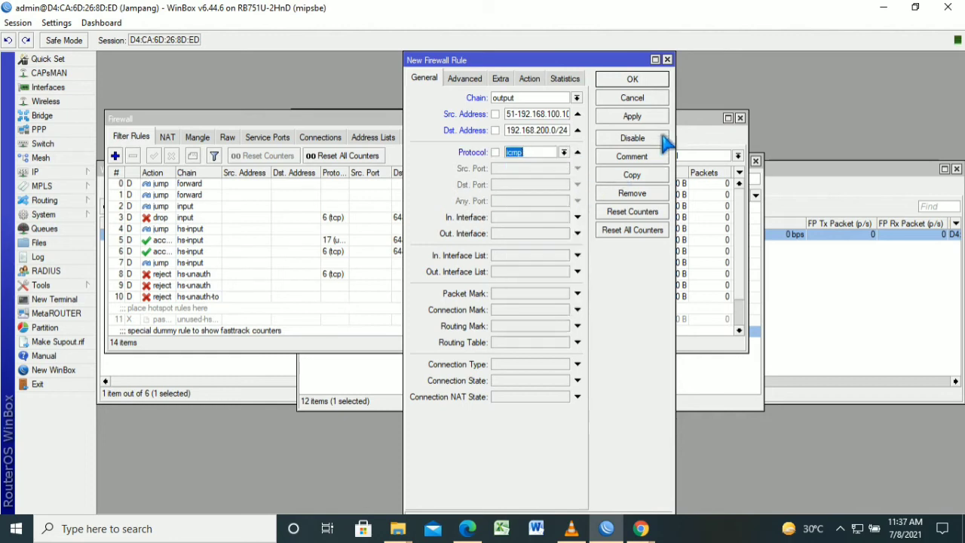
Set the rule's action to drop and save it
left_click(530, 79)
left_click(576, 98)
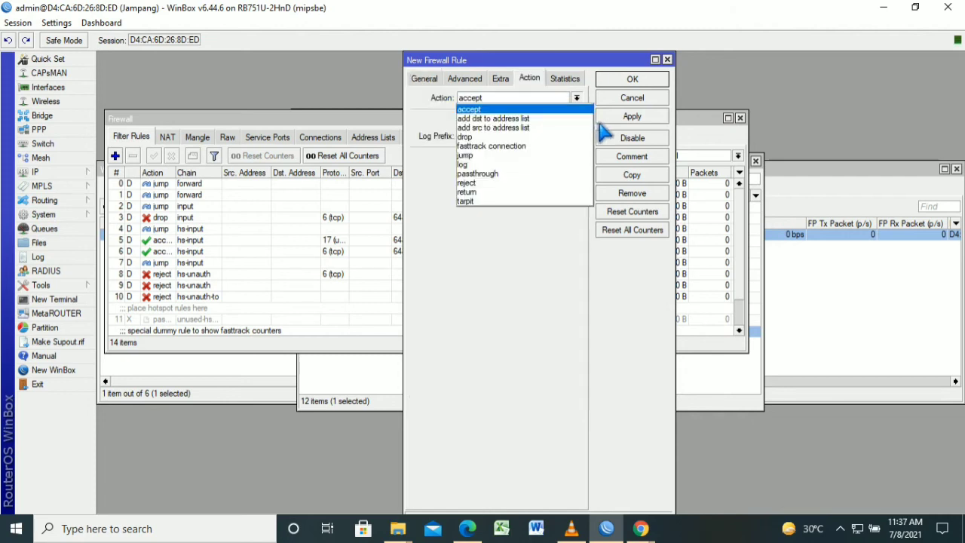
left_click(585, 137)
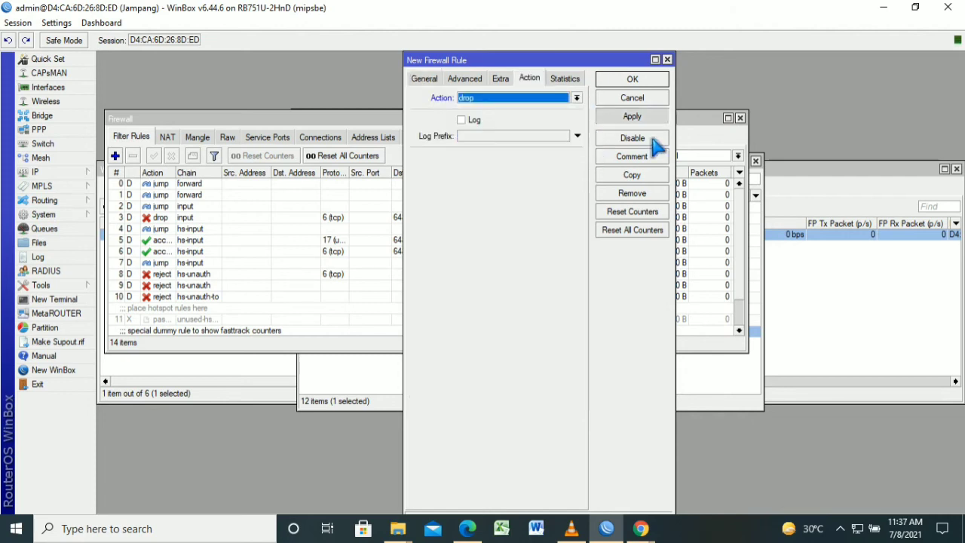
left_click(650, 116)
left_click(650, 78)
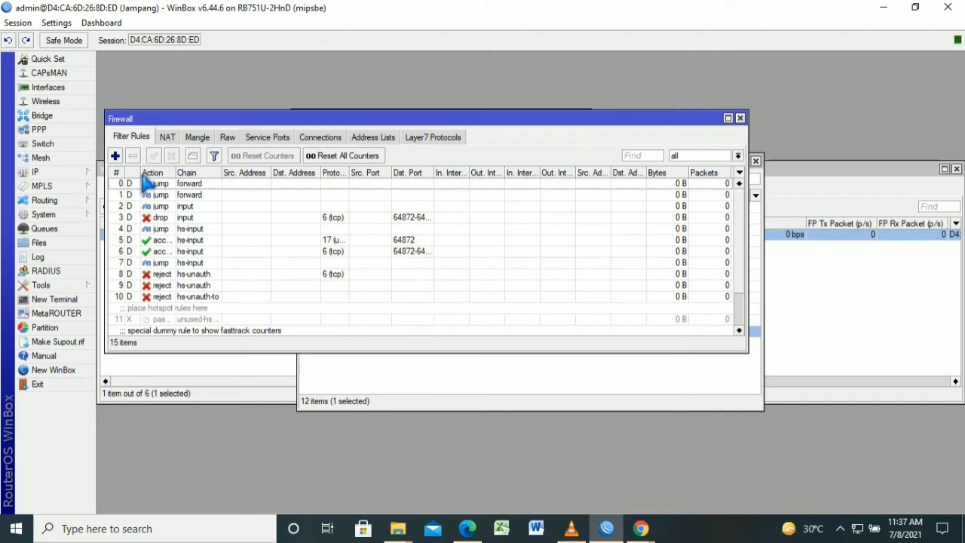
Start a new forward rule matching destination port 443 and content 'linux.org'
left_click(116, 157)
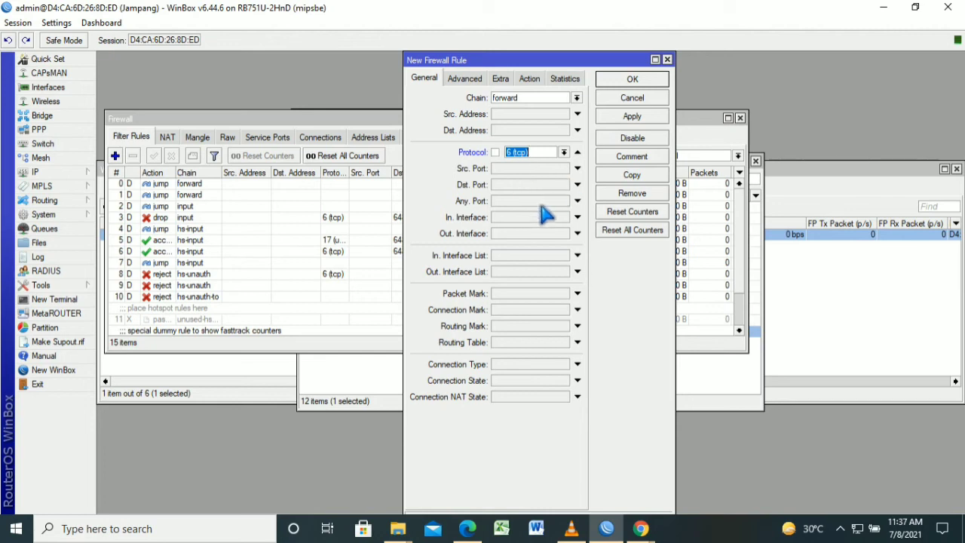
left_click(541, 186)
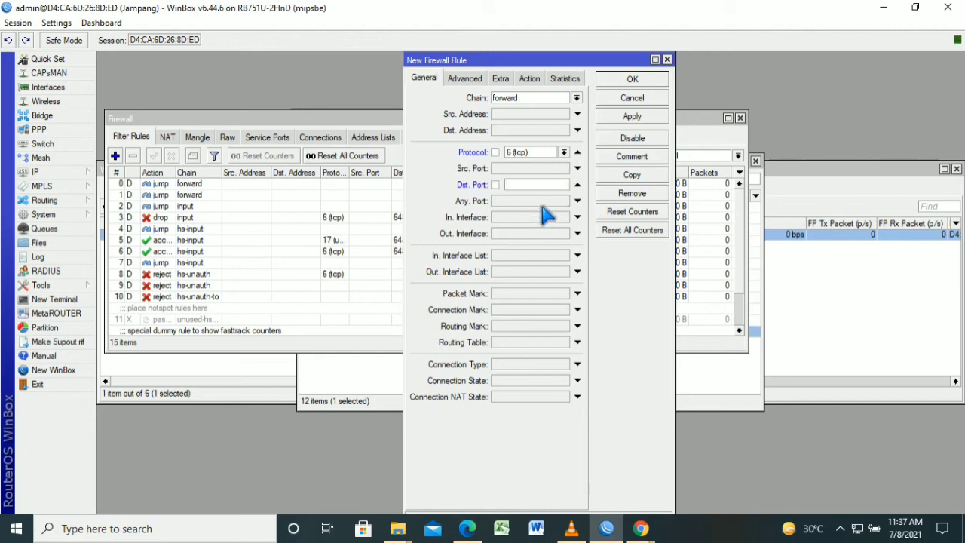
type("443")
left_click(473, 79)
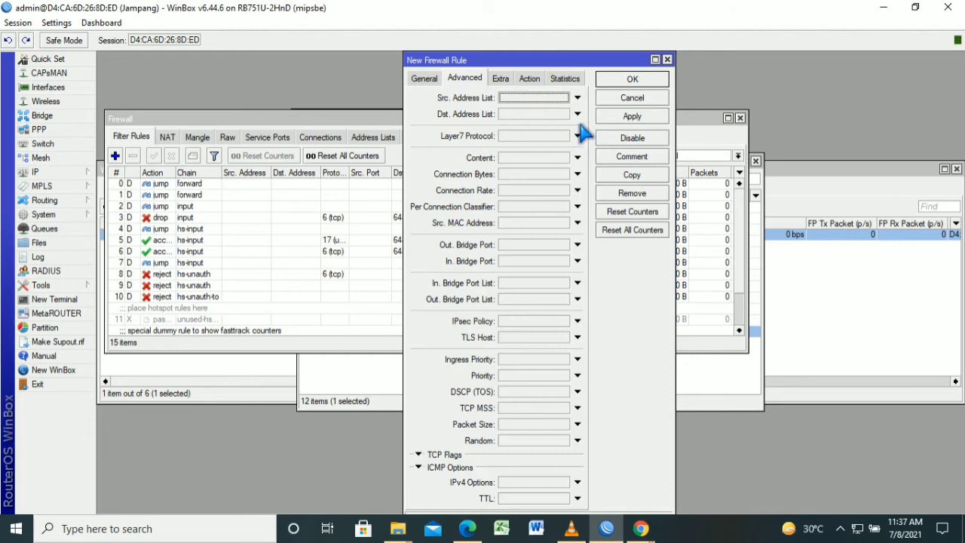
left_click(578, 158)
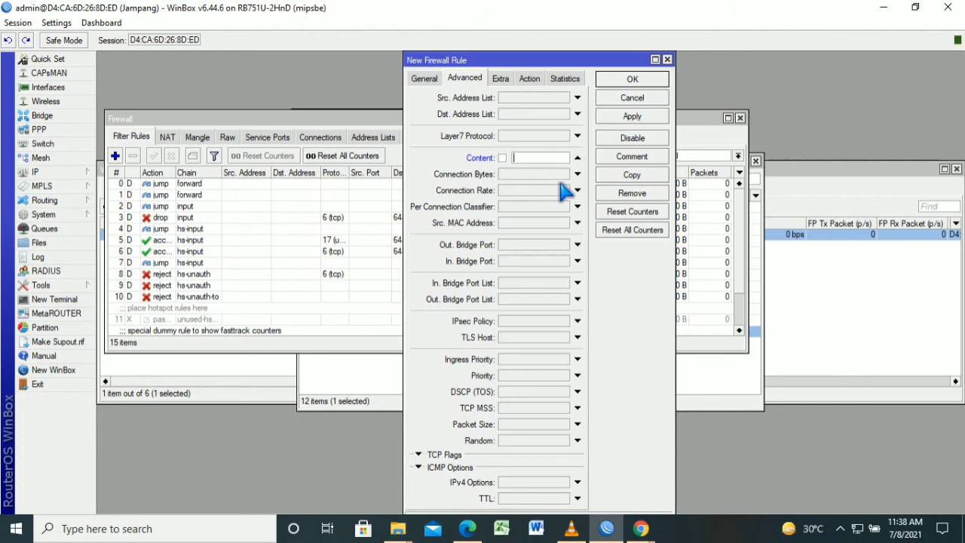
type("linu")
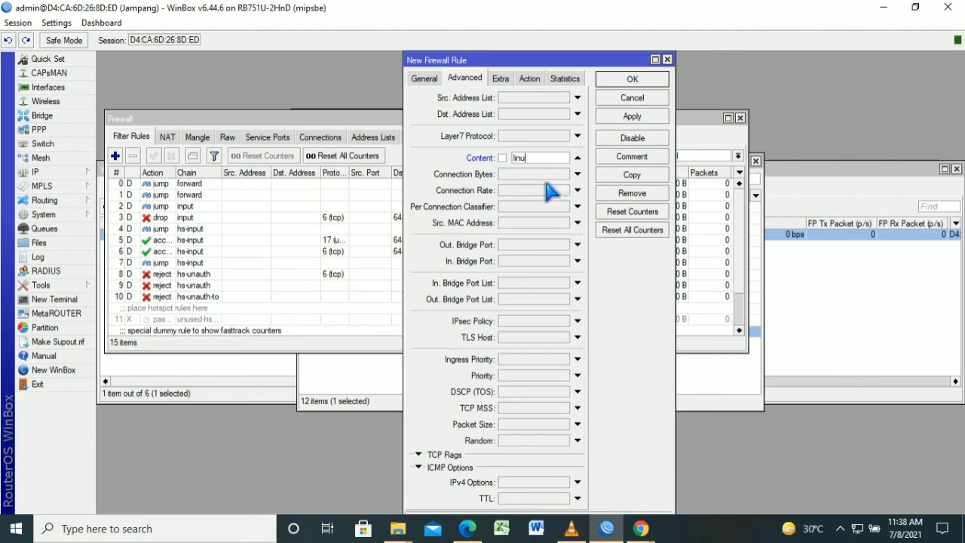
type("x.org")
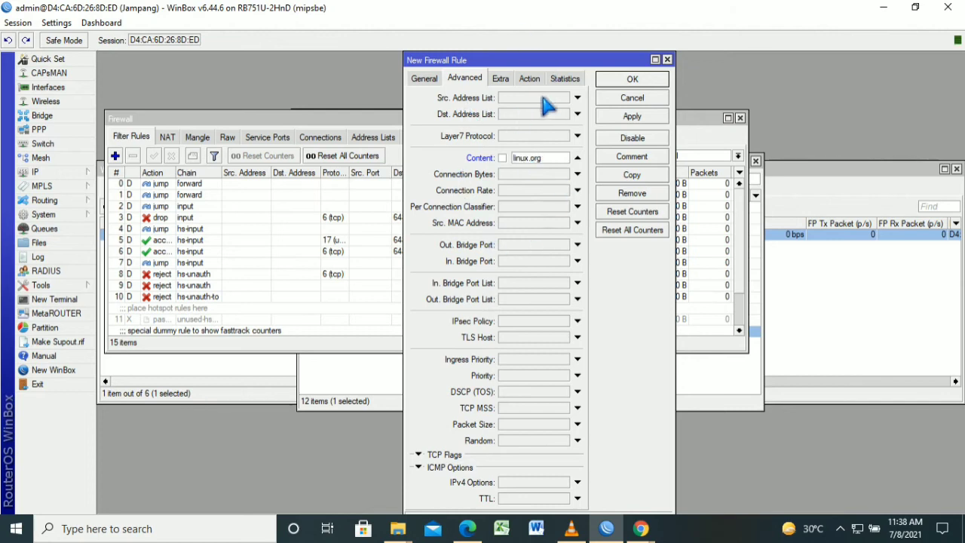
Set the port 443 rule's action to drop, save it, and start another new rule
left_click(529, 78)
left_click(576, 98)
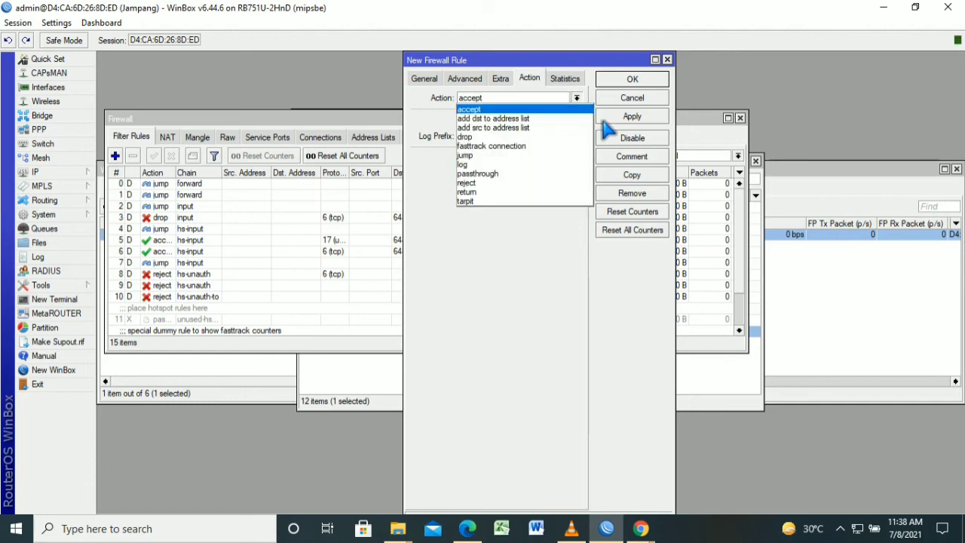
left_click(575, 159)
left_click(653, 119)
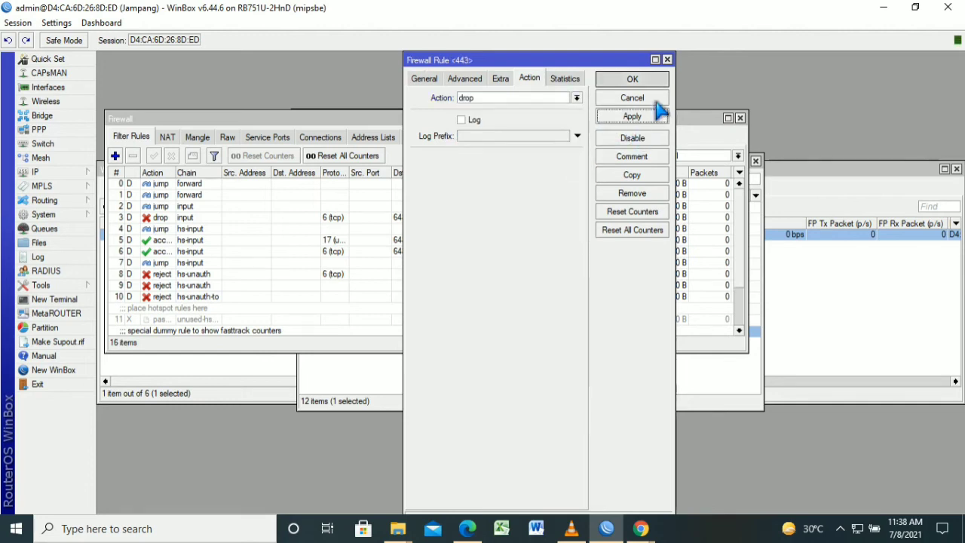
left_click(634, 81)
left_click(115, 156)
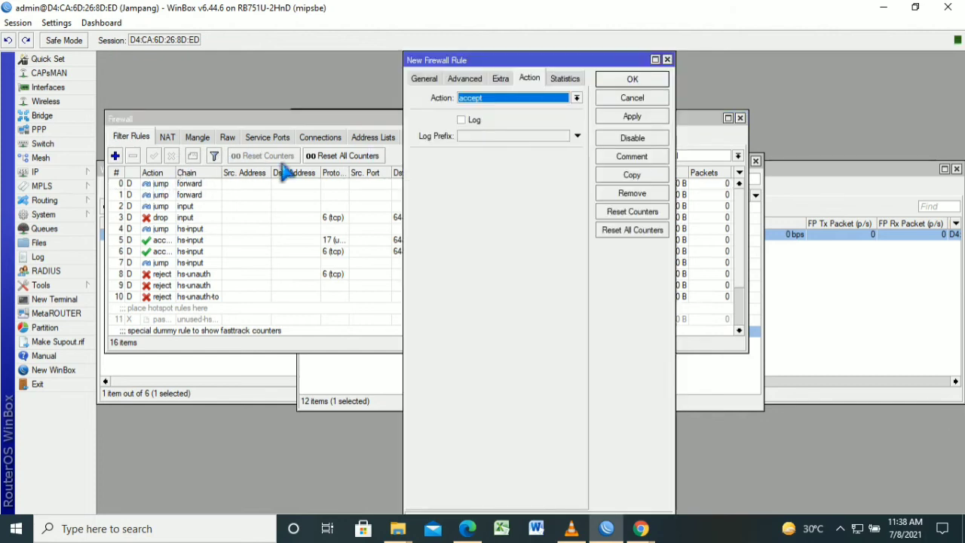
Match content '.mp3' in the Advanced settings, set the action to drop, and save the rule
left_click(427, 79)
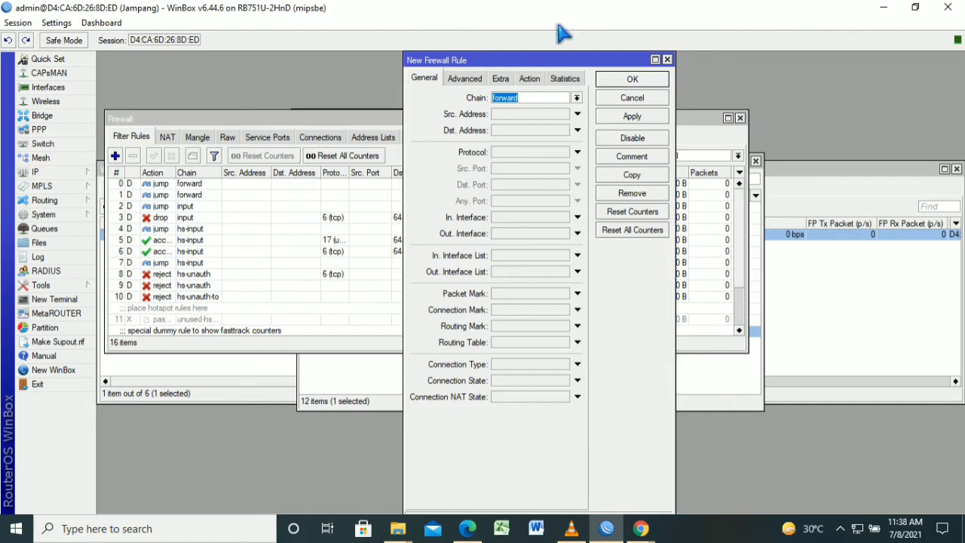
key("ctrl+Tab")
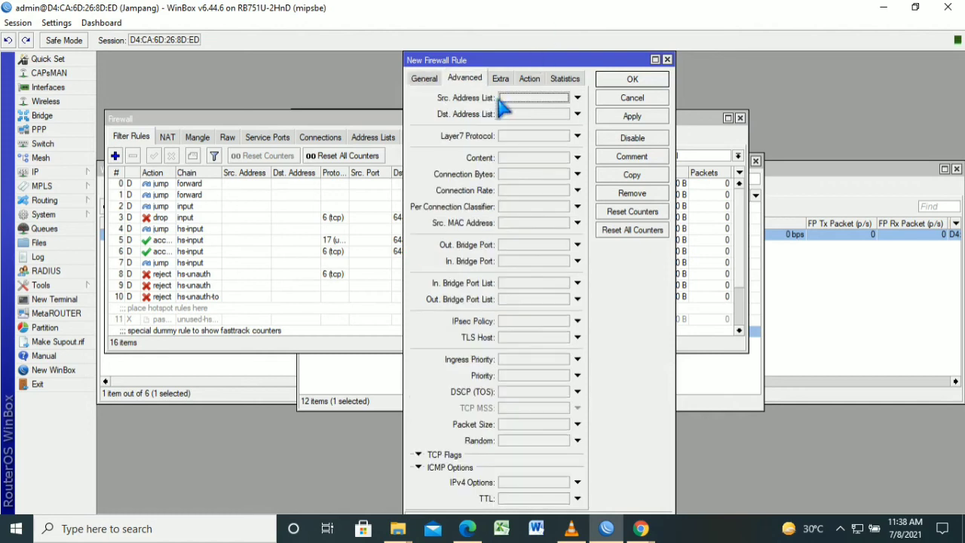
left_click(532, 159)
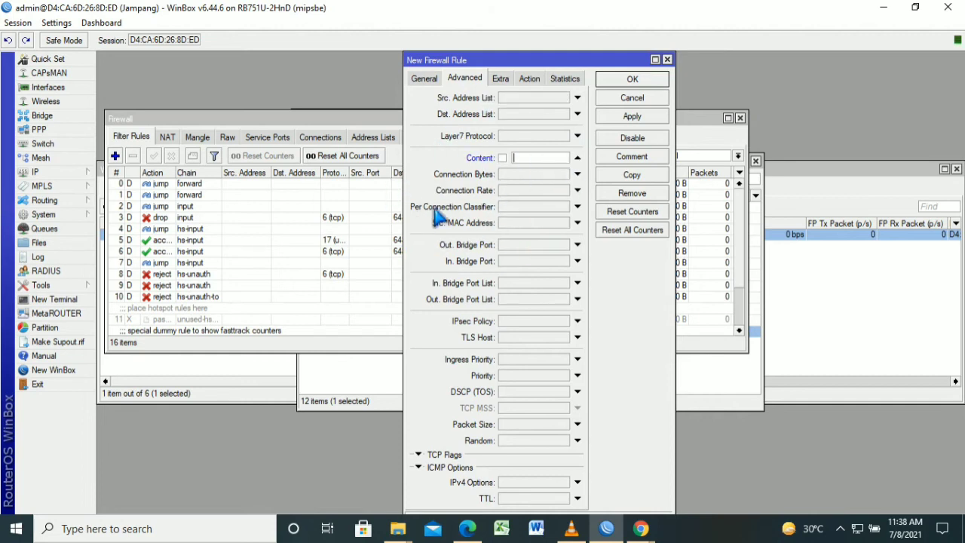
type(".mp3")
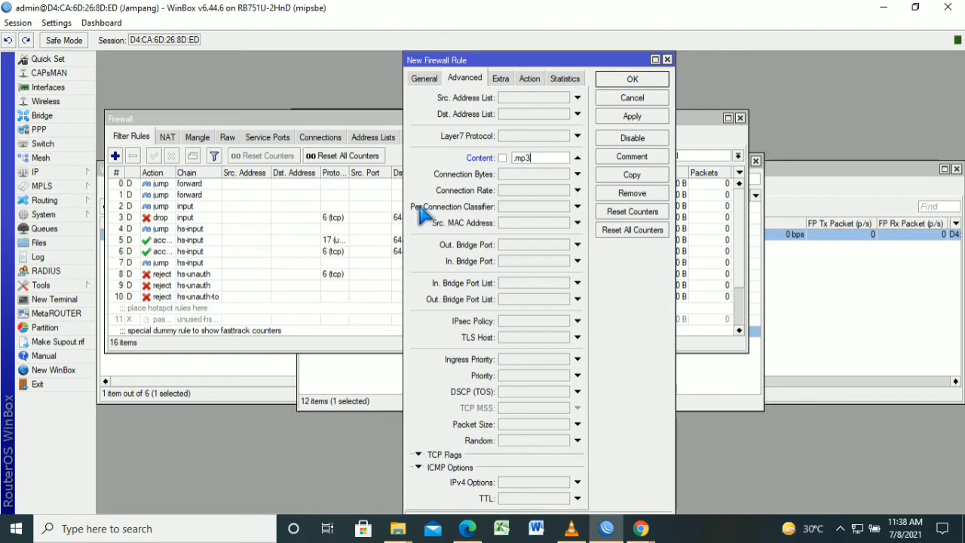
left_click(530, 78)
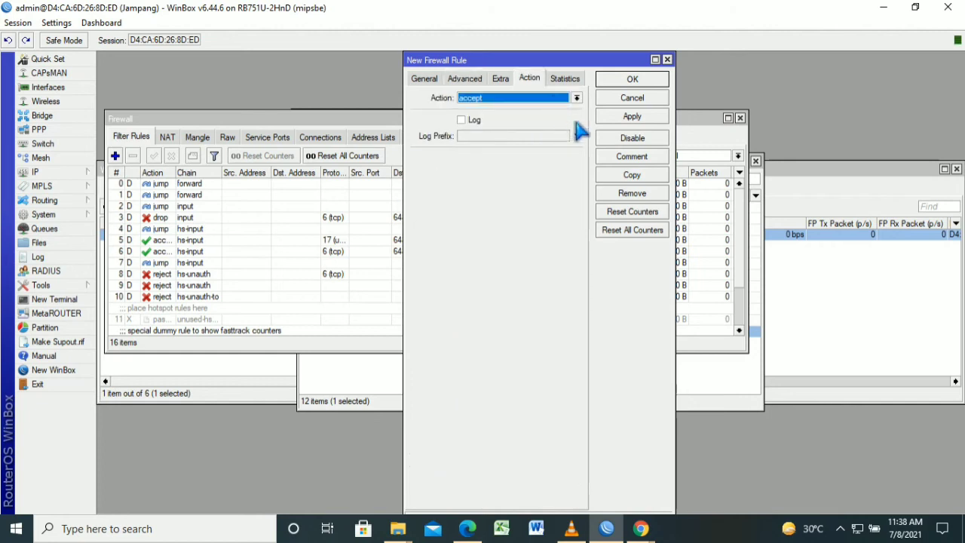
left_click(576, 99)
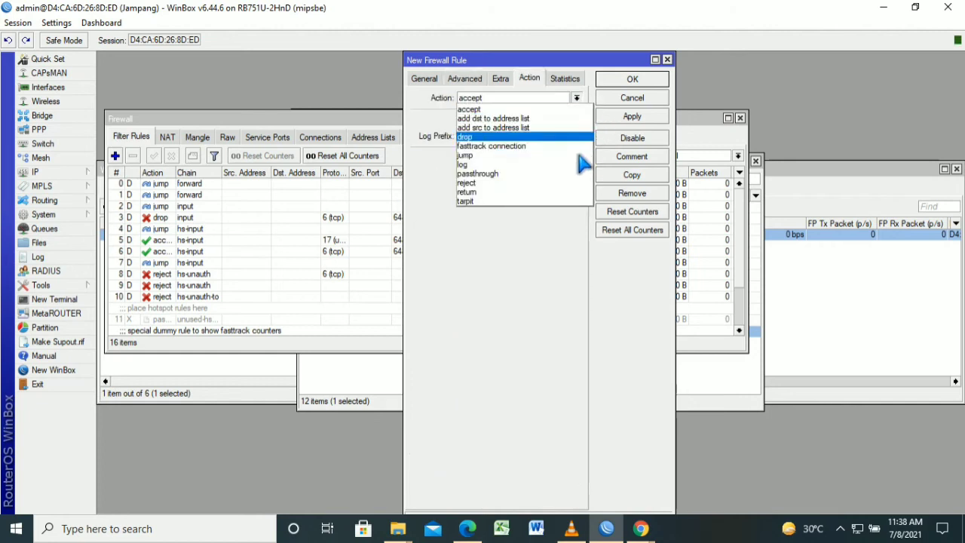
left_click(580, 136)
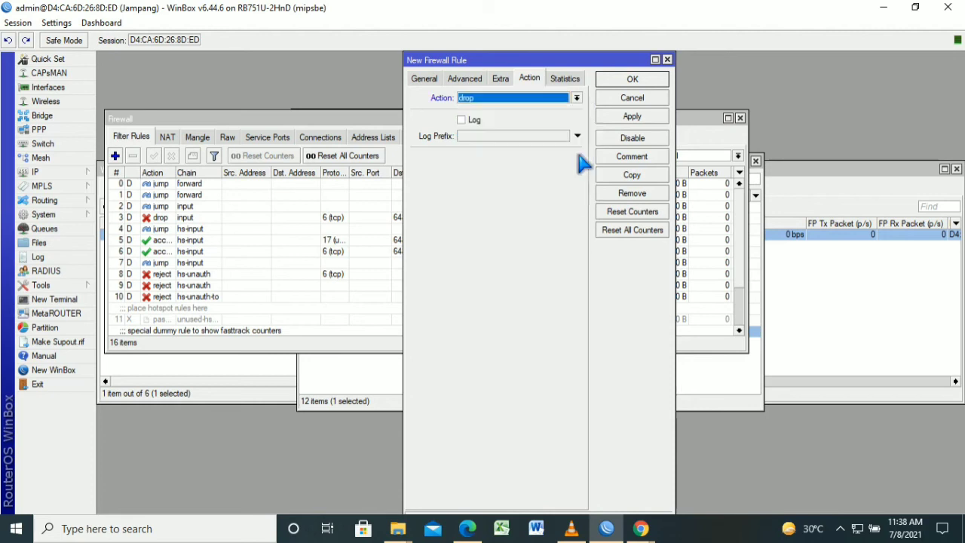
left_click(663, 114)
left_click(664, 103)
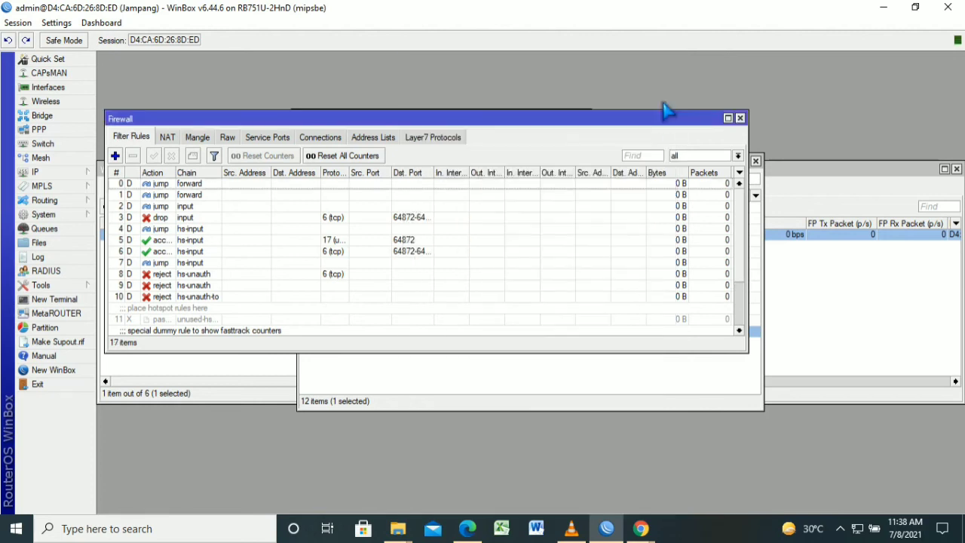
Create a rule matching content '.mkv' with action drop, save it, and start another rule
key("Insert")
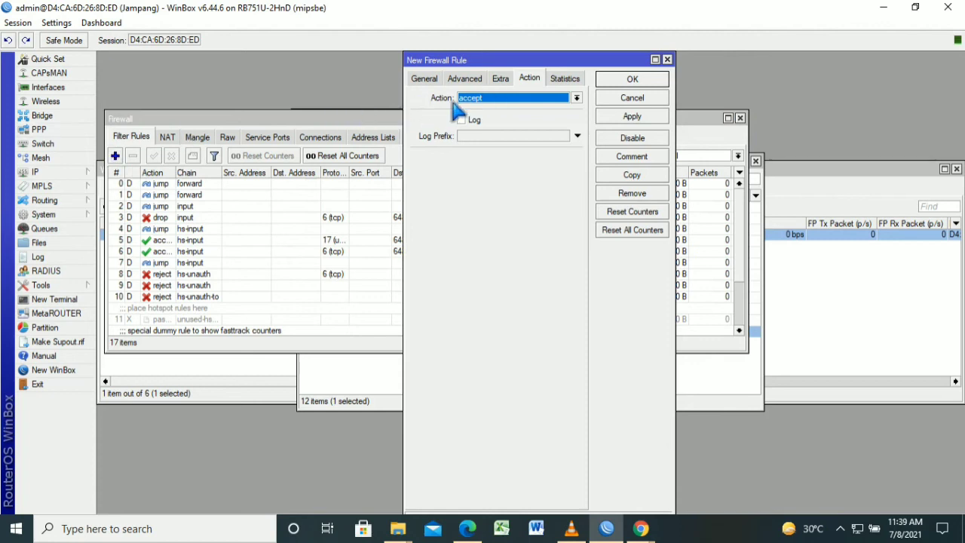
left_click(425, 79)
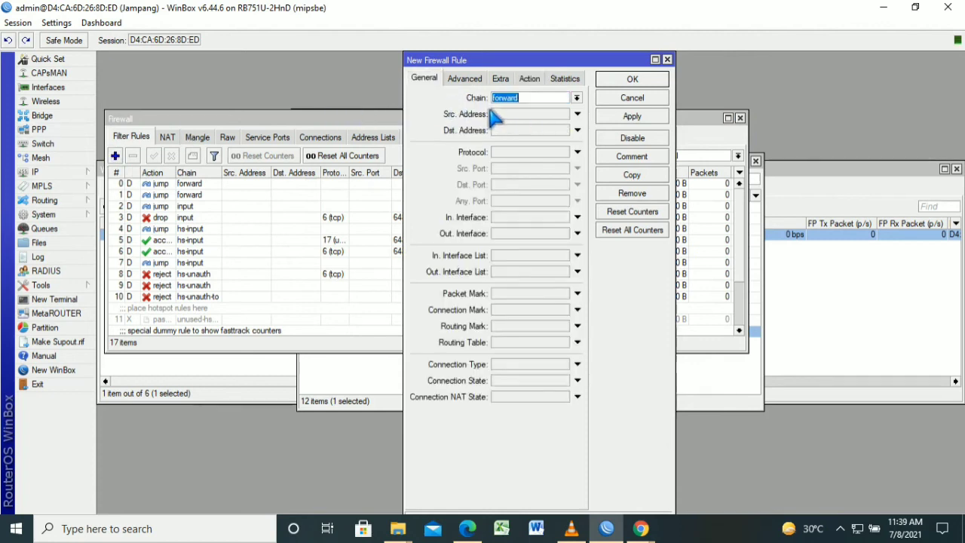
left_click(466, 80)
left_click(534, 160)
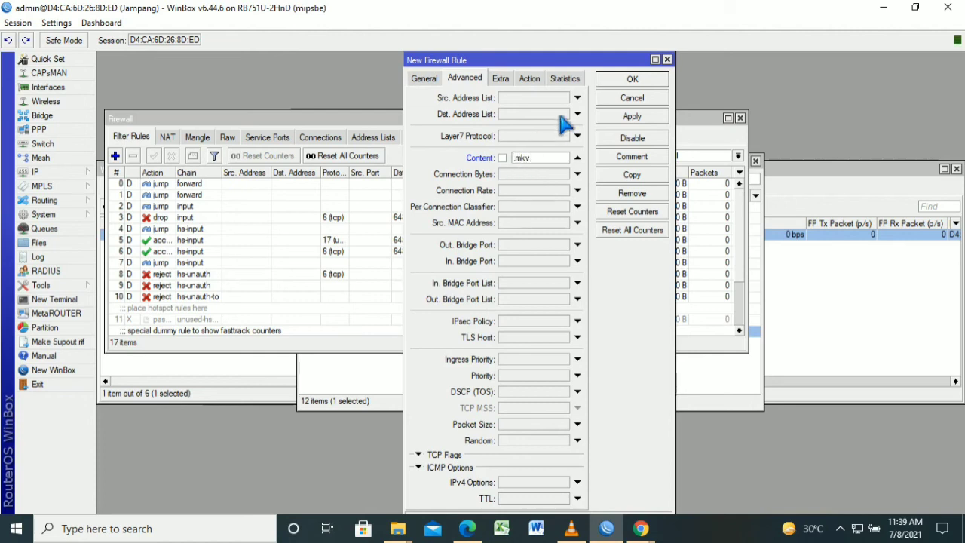
left_click(535, 80)
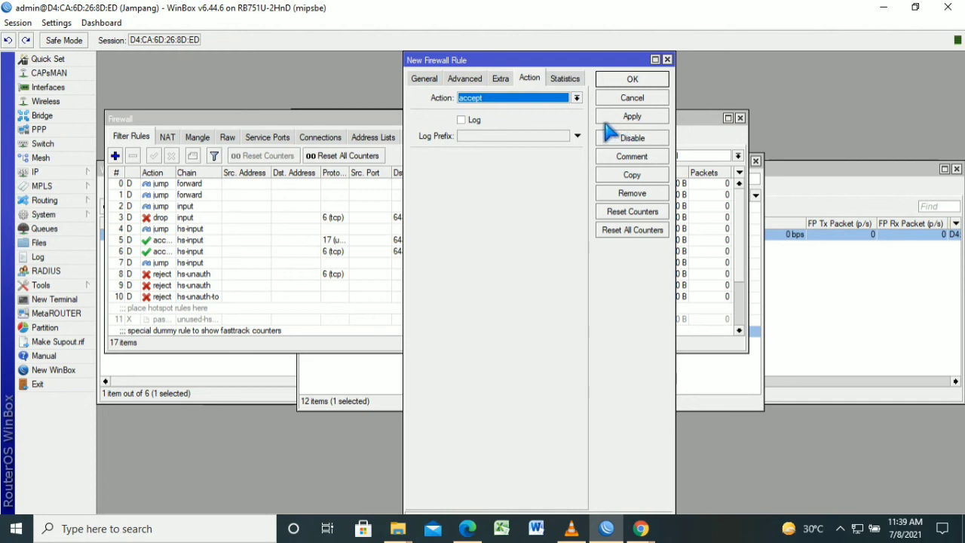
left_click(578, 98)
key("Return")
left_click(633, 117)
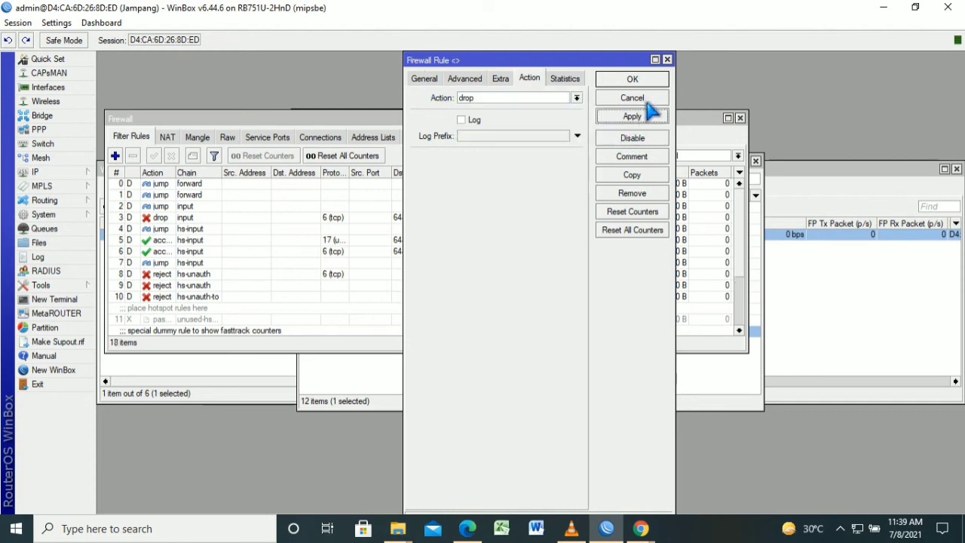
left_click(648, 80)
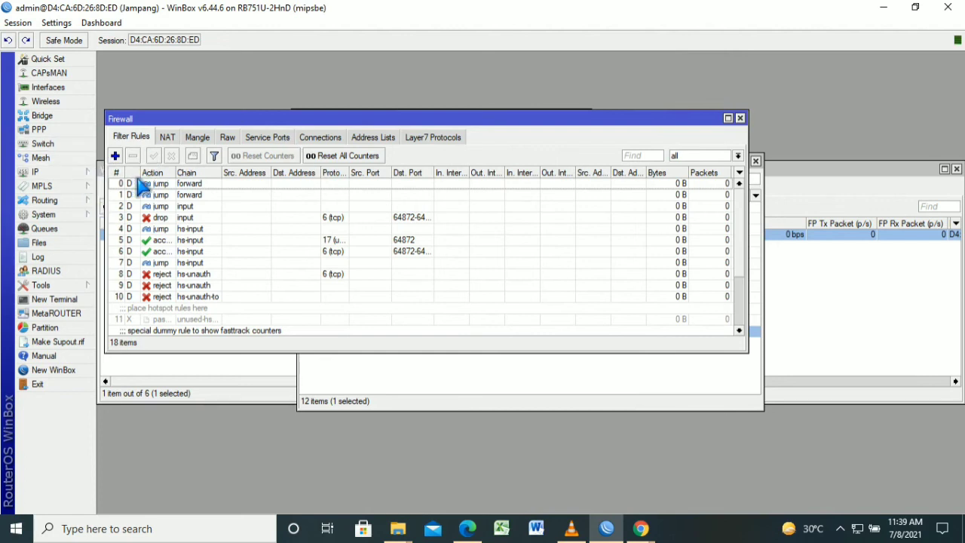
left_click(114, 155)
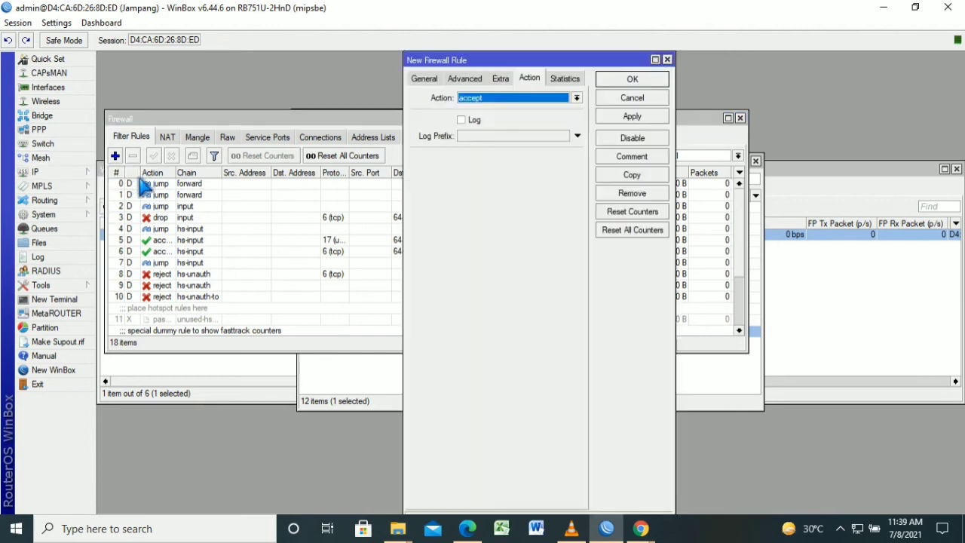
Set the new rule's chain to input and its action to log
left_click(424, 78)
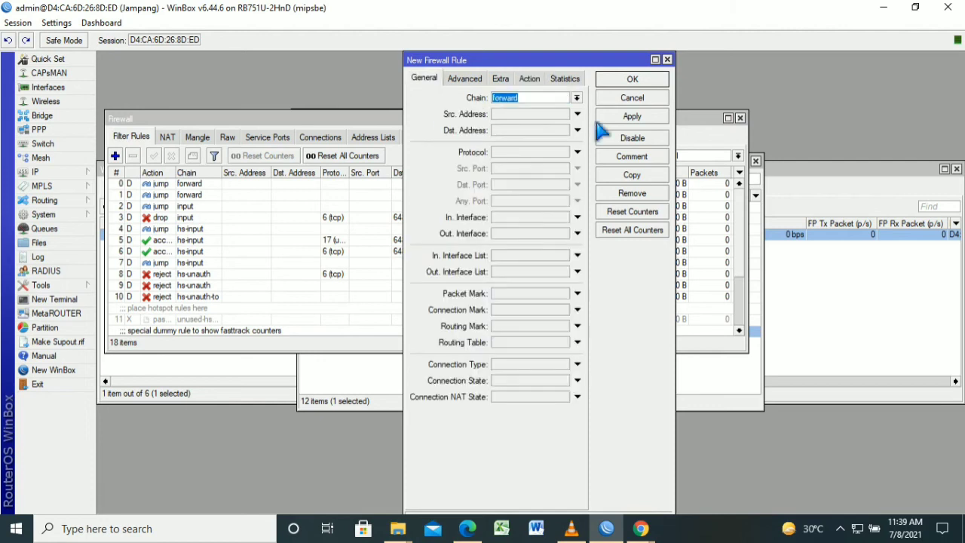
left_click(577, 98)
left_click(565, 146)
left_click(531, 80)
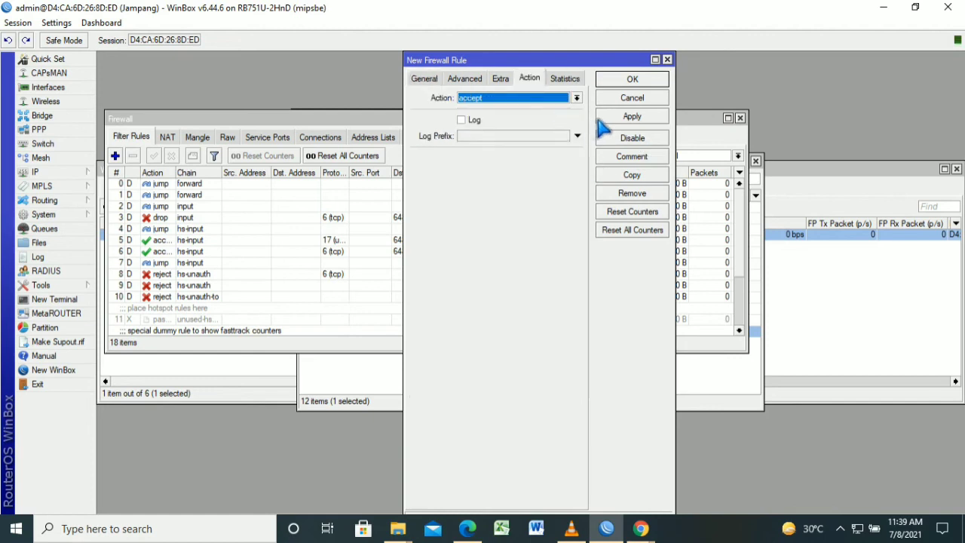
left_click(577, 98)
key("Down")
key("Down")
key("Down")
key("Down")
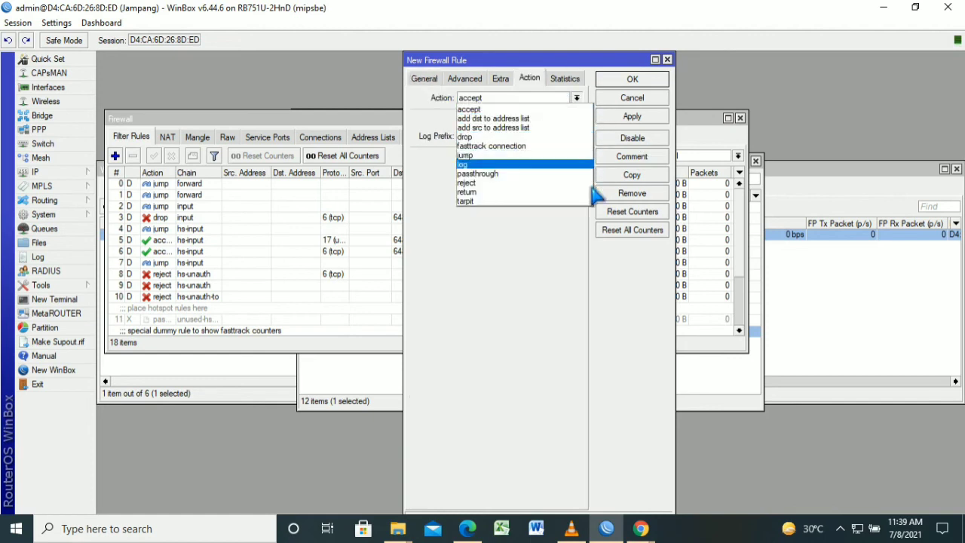
key("Return")
Enable logging with prefix 'Akses Ke Router===>>' and save the rule
key("Tab")
key("space")
key("Tab")
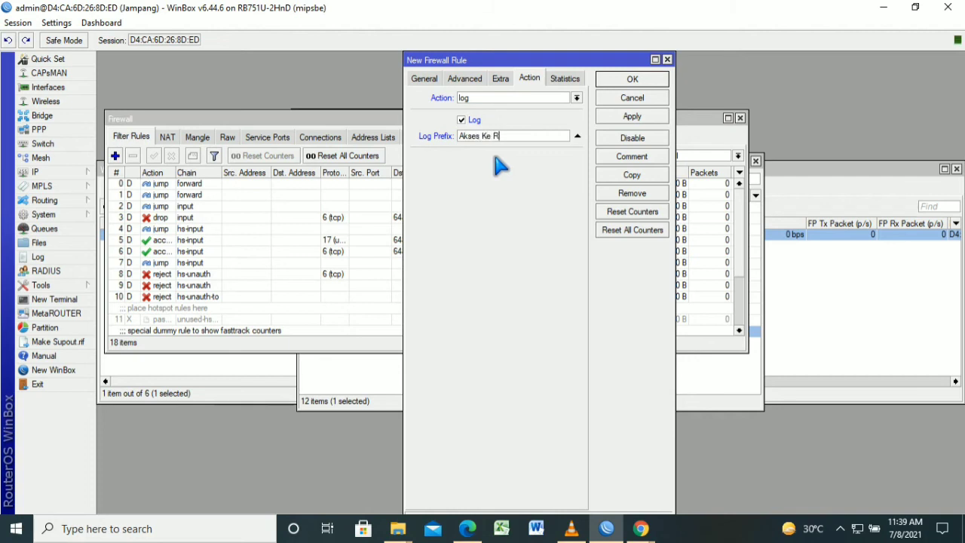
type("Akses Ke Router===>")
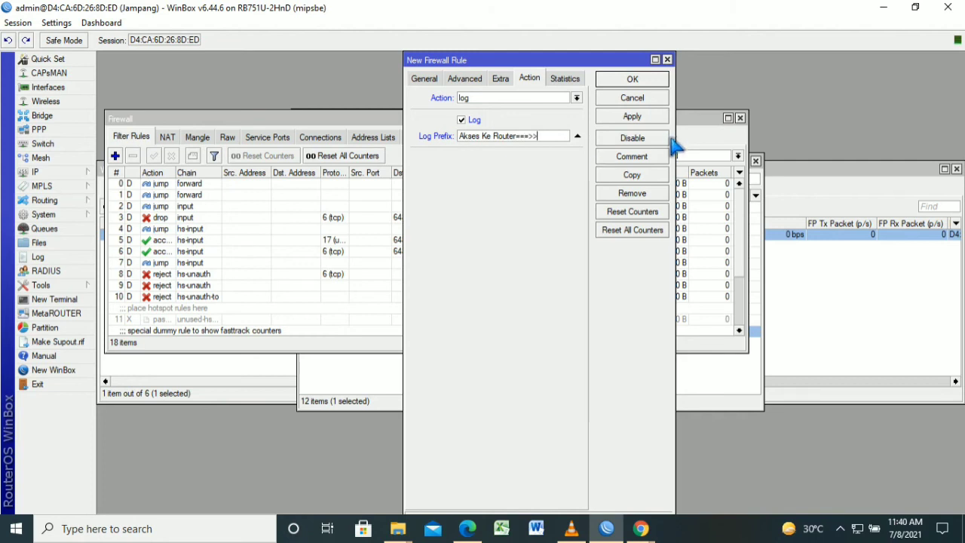
left_click(657, 116)
left_click(662, 78)
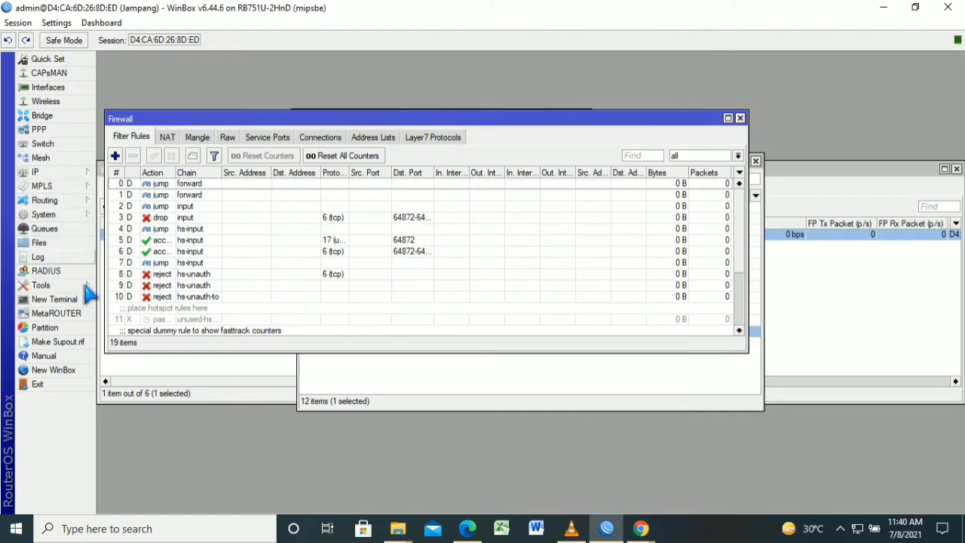
Start a new logging rule under System > Logging and clear its info topic
left_click(43, 214)
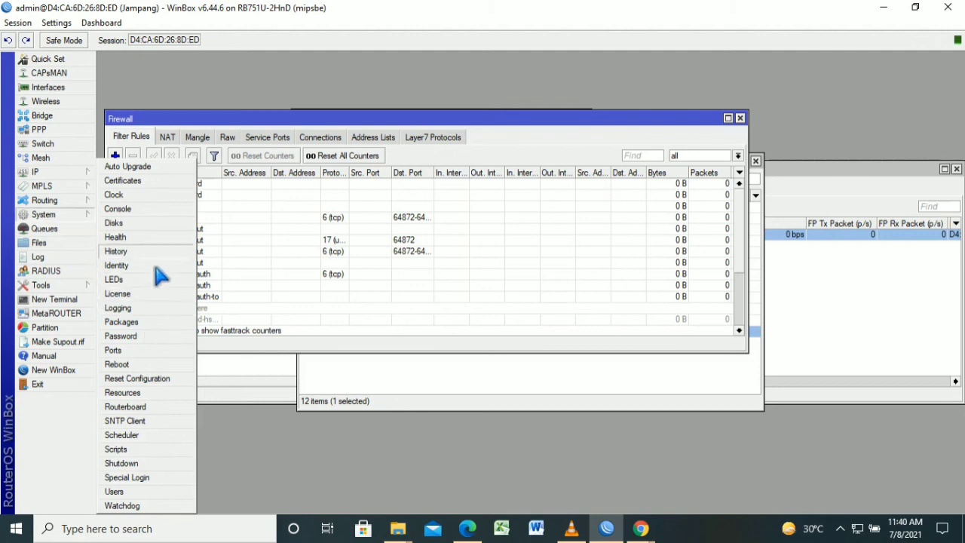
left_click(162, 311)
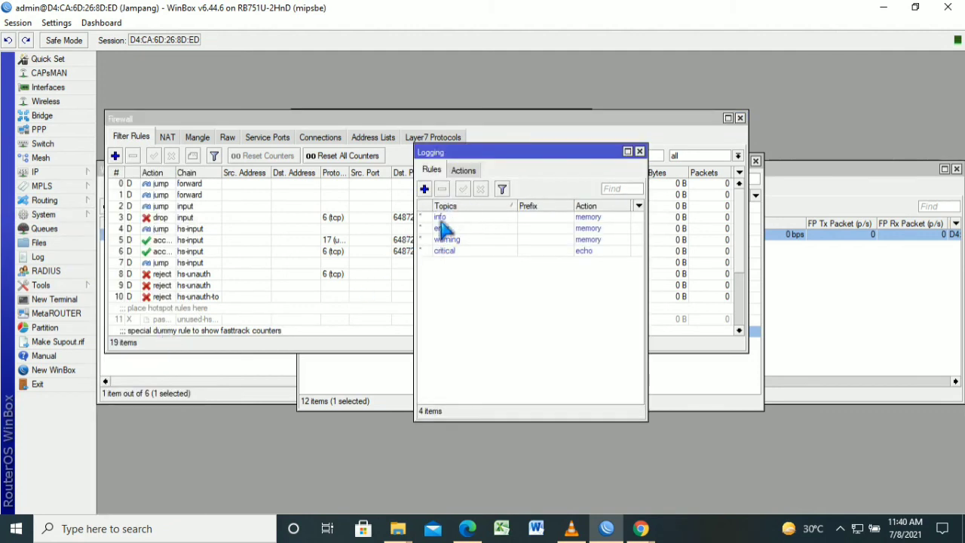
left_click(425, 189)
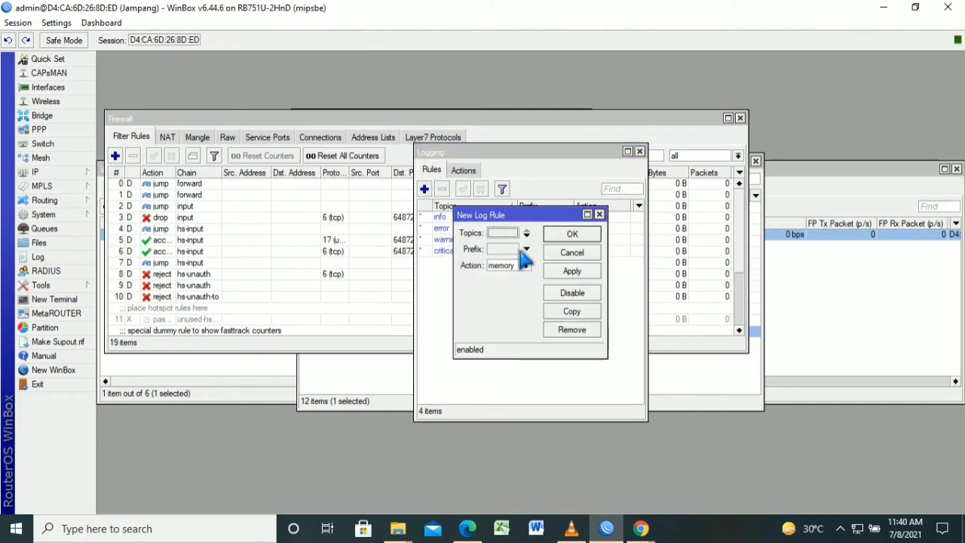
left_click(550, 233)
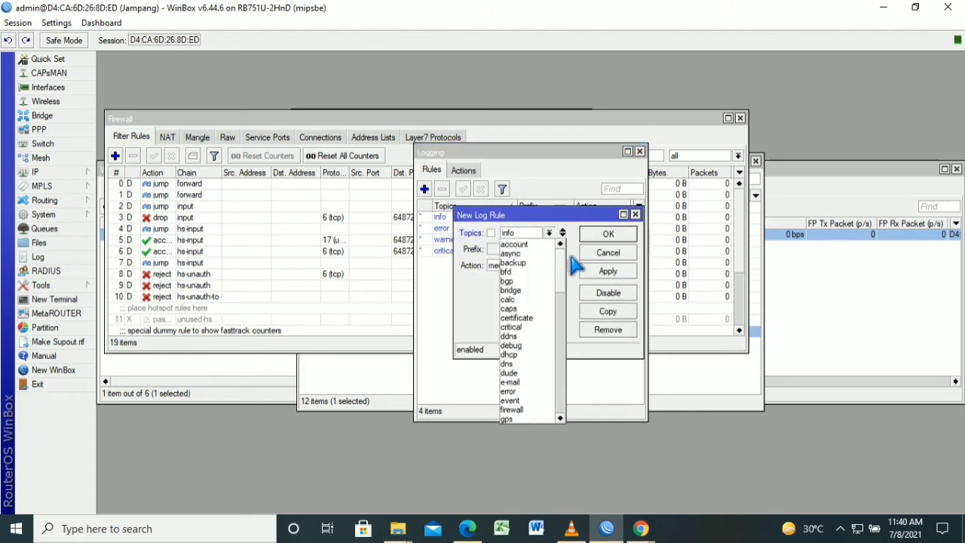
left_click(569, 258)
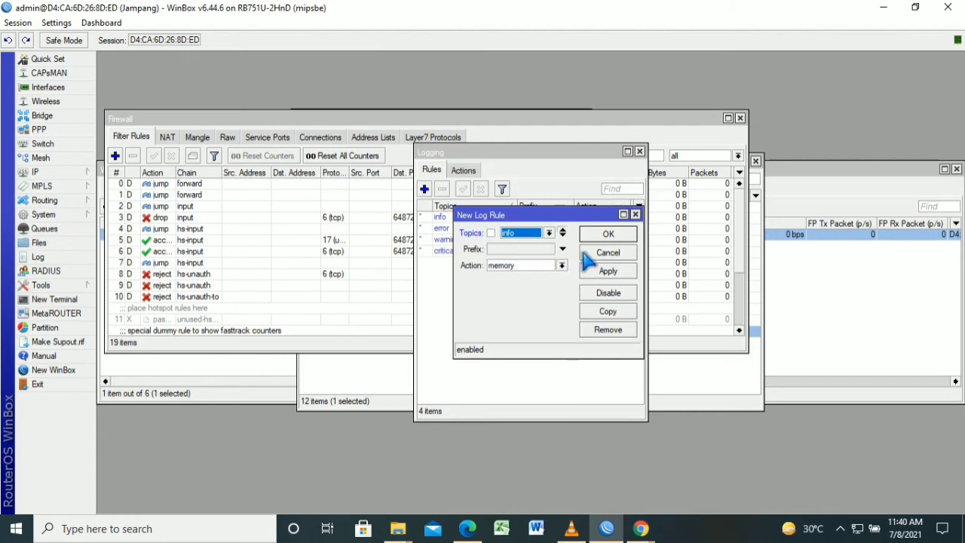
left_click(562, 230)
Give the log rule prefix 'Akses Ke router===>>' and action disk, then save it
left_click(535, 249)
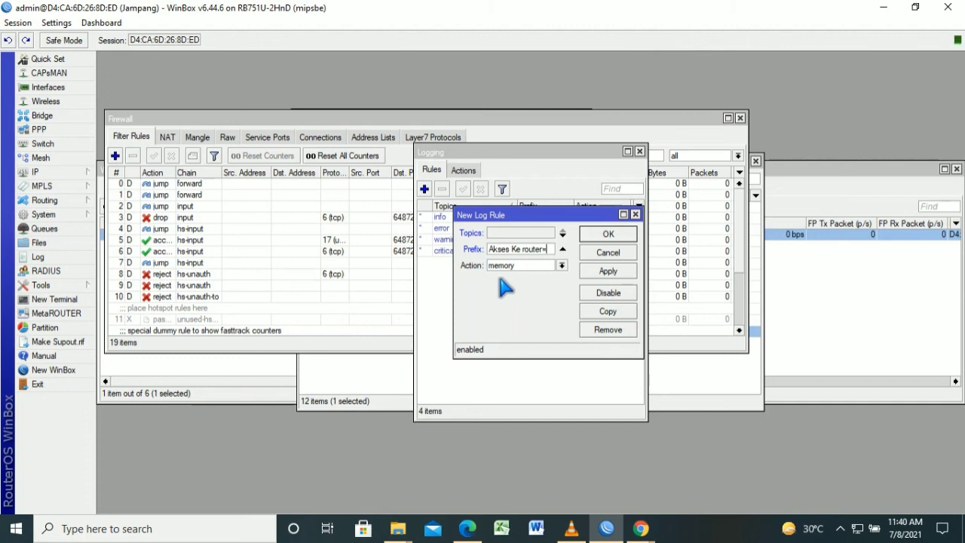
type("==>>")
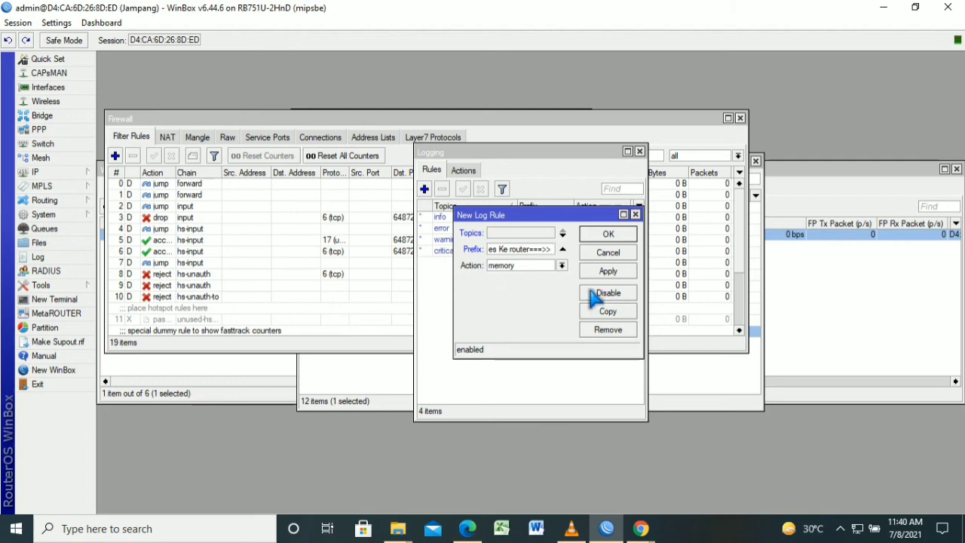
left_click(561, 265)
key("Up")
key("Return")
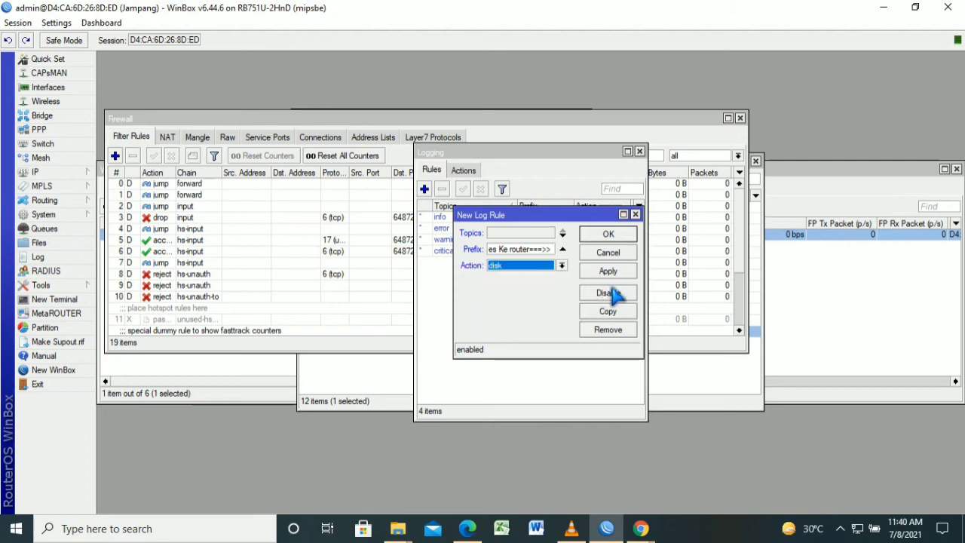
left_click(617, 277)
left_click(617, 235)
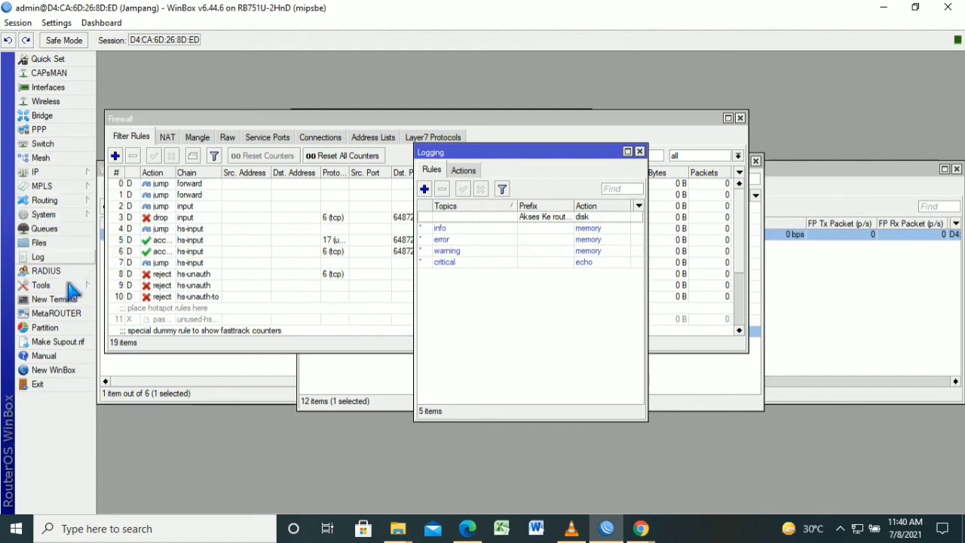
View the router log and the ether1 IP address, then return to the User Manager browser window
left_click(38, 257)
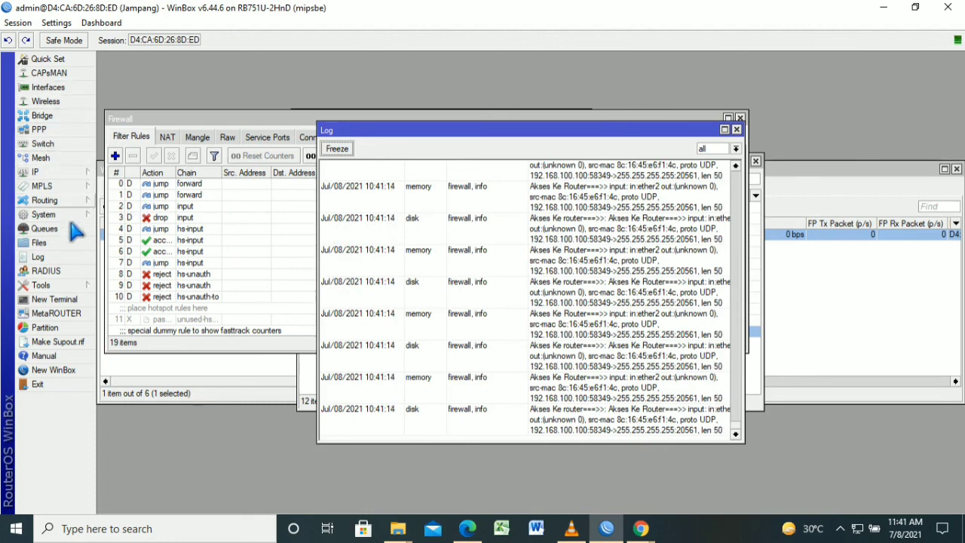
left_click(57, 172)
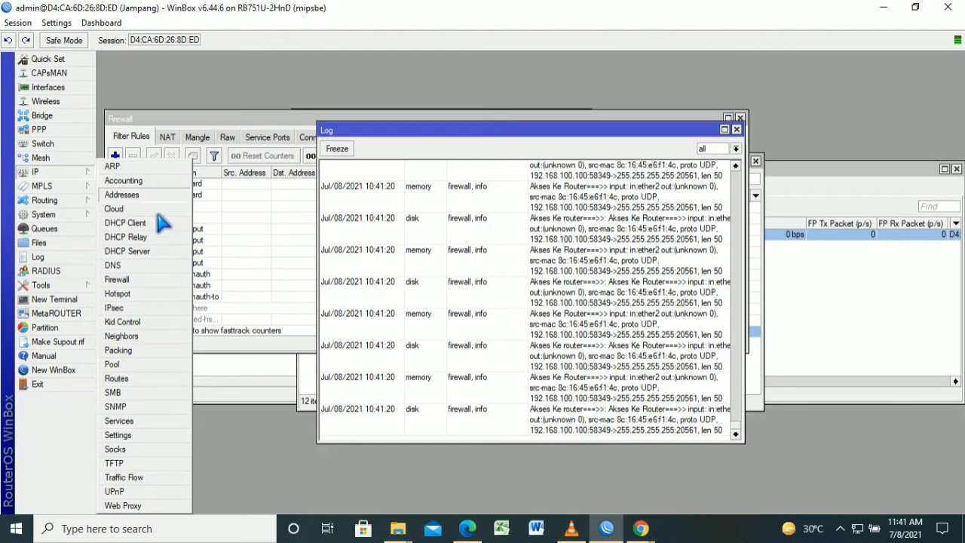
left_click(158, 195)
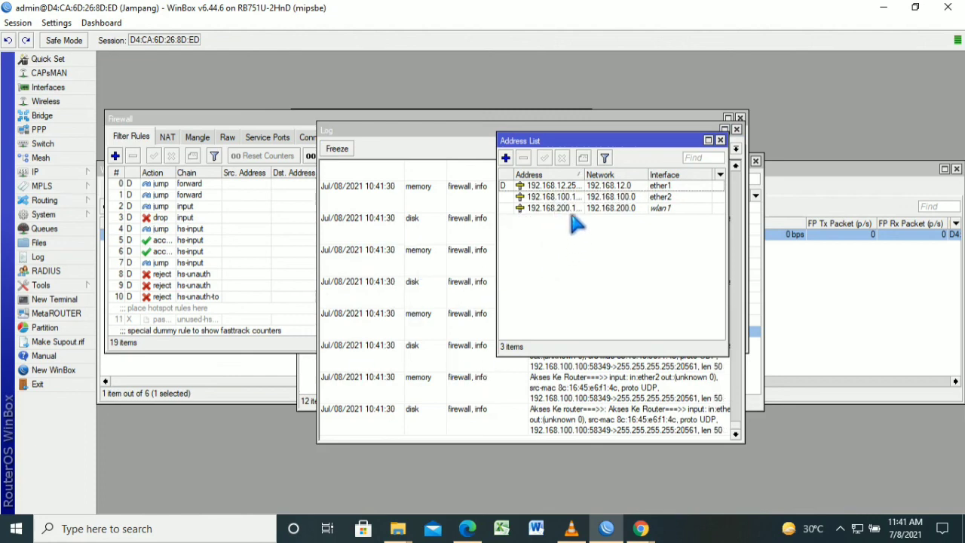
left_click(554, 186)
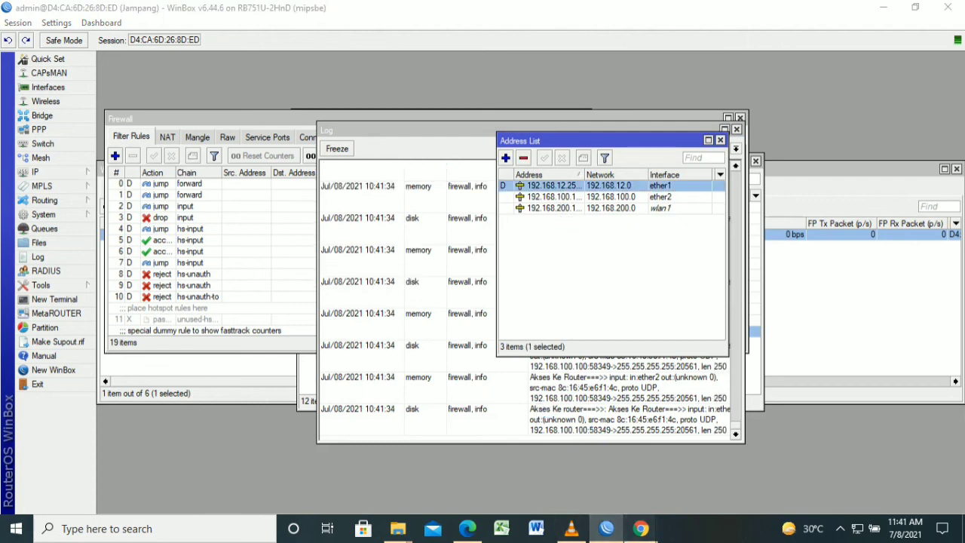
mouse_move(641, 529)
left_click(700, 494)
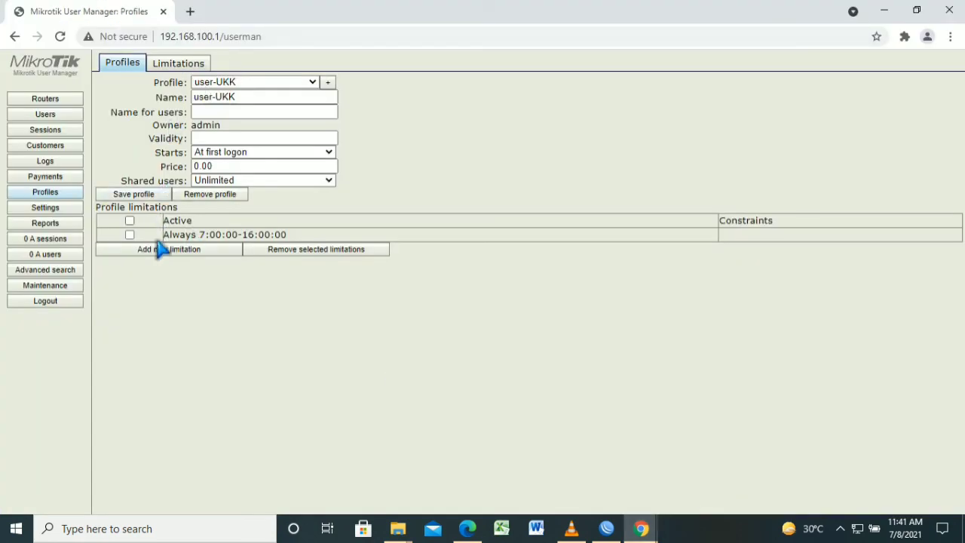
Check the Router-Hotspot router entry, then select and open one of the user-UKK accounts
left_click(130, 235)
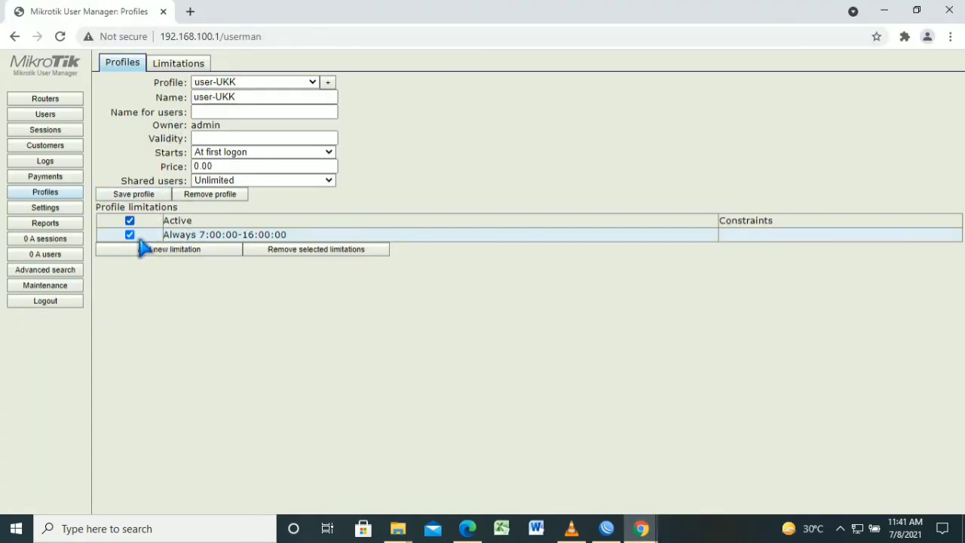
left_click(65, 142)
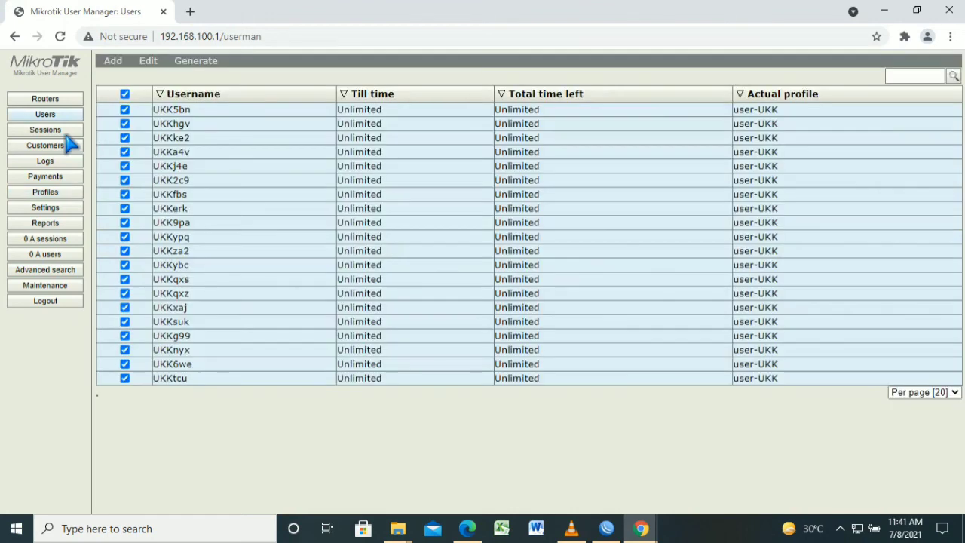
left_click(44, 100)
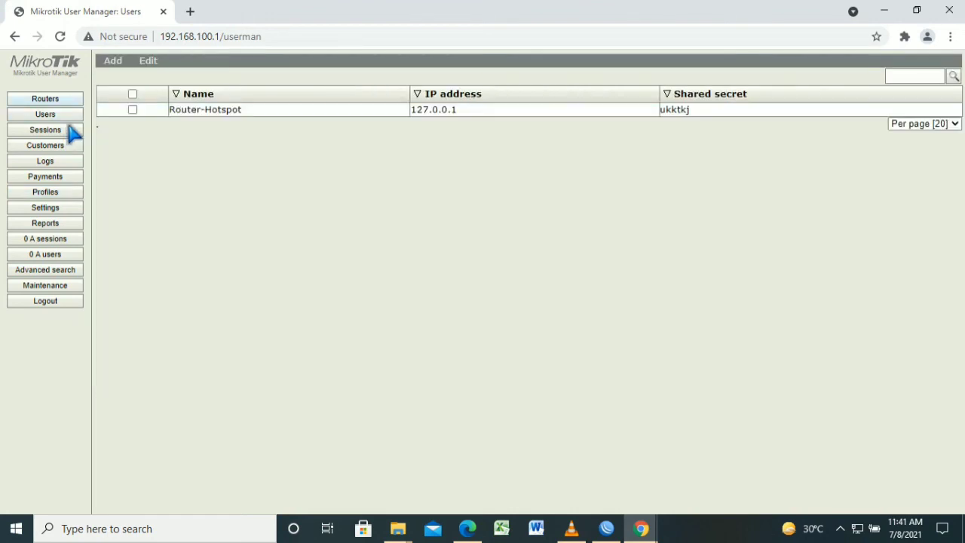
left_click(133, 94)
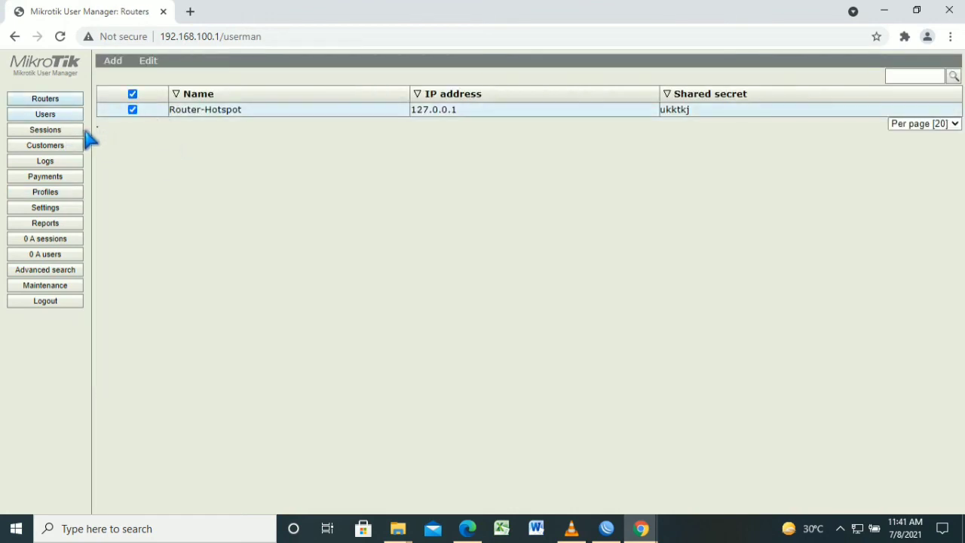
left_click(66, 115)
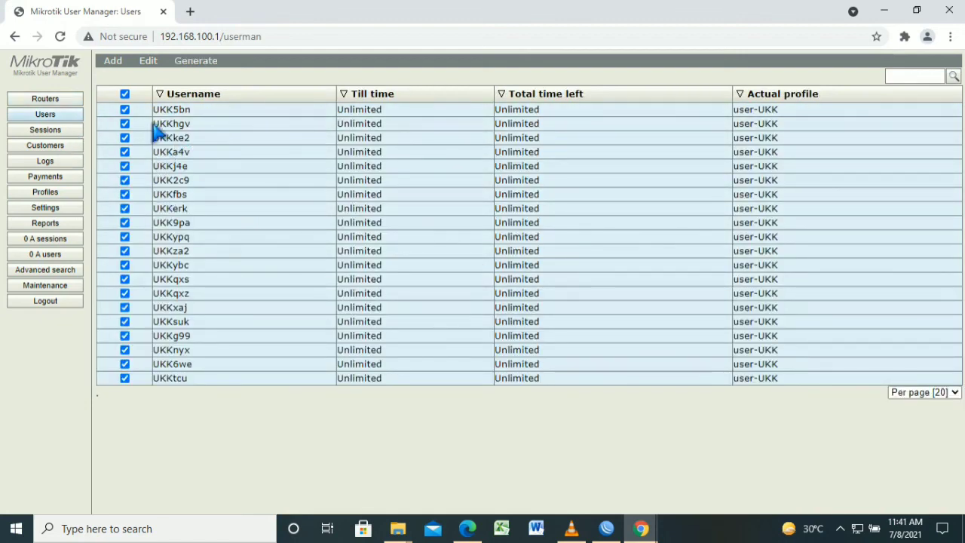
left_click(125, 94)
left_click(124, 109)
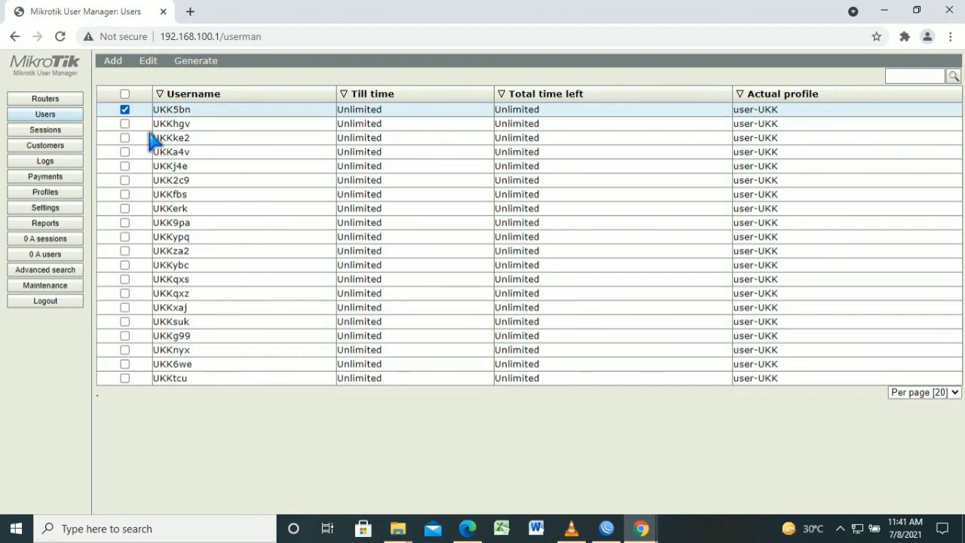
left_click(190, 138)
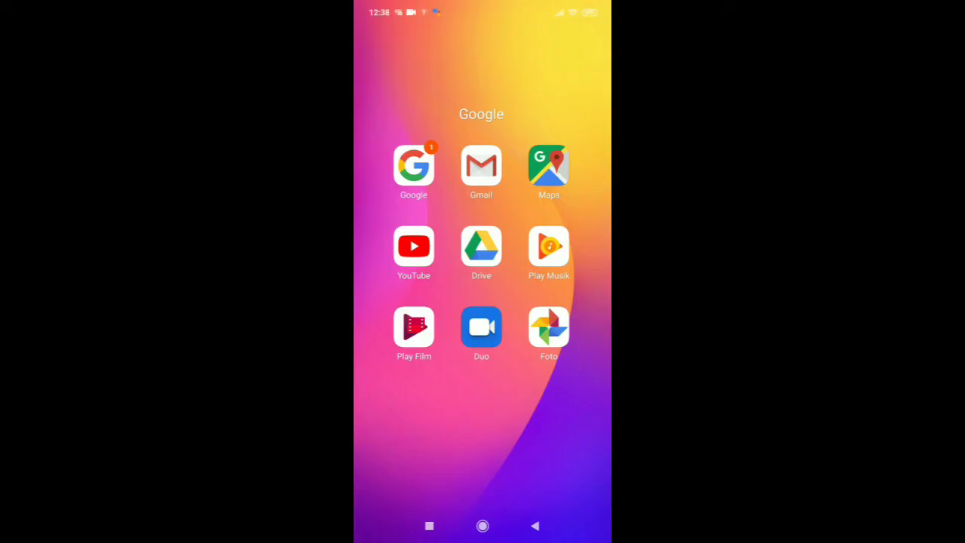
Open the hotspot login page via Wi-Fi settings and paste the login name as the password
left_click(482, 526)
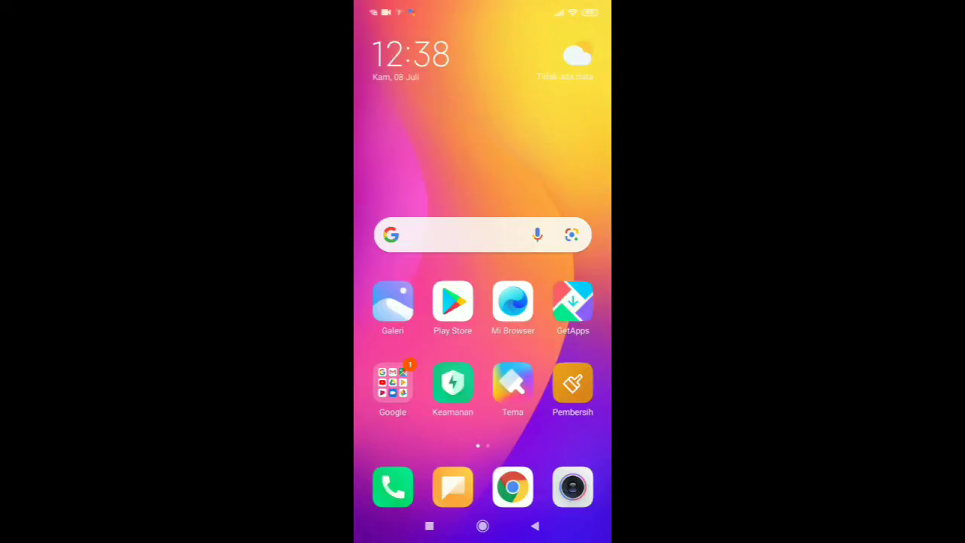
left_click_drag(482, 7, 483, 302)
left_click(438, 114)
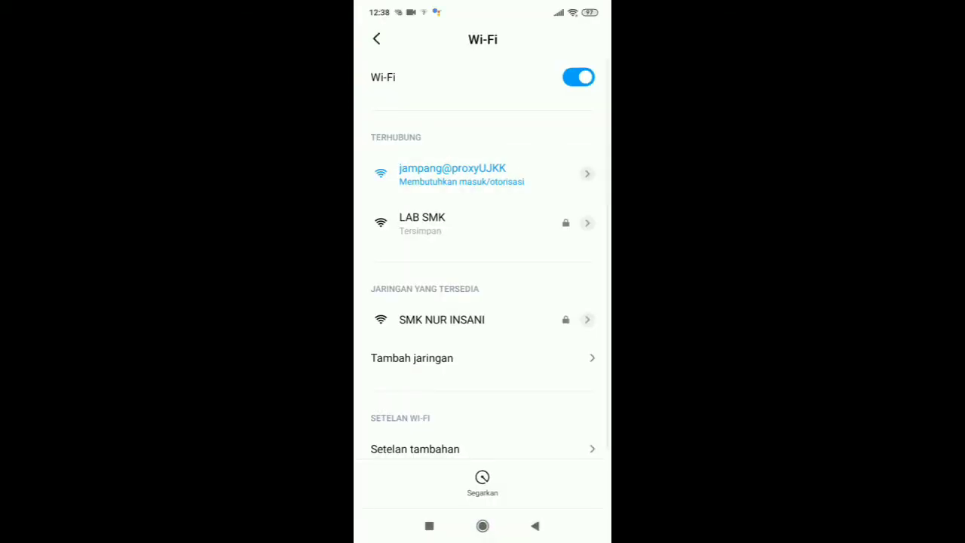
left_click(462, 175)
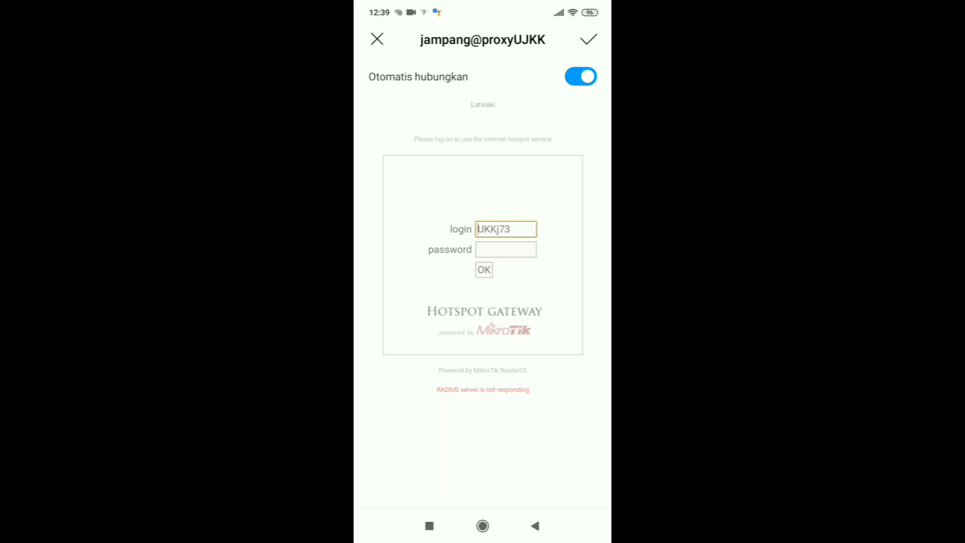
double_click(495, 229)
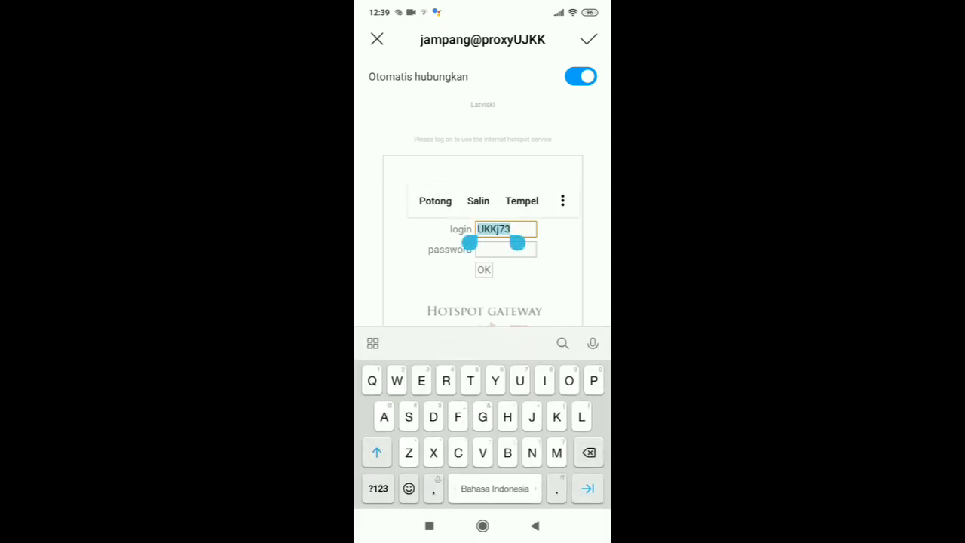
left_click(478, 201)
left_click(505, 249)
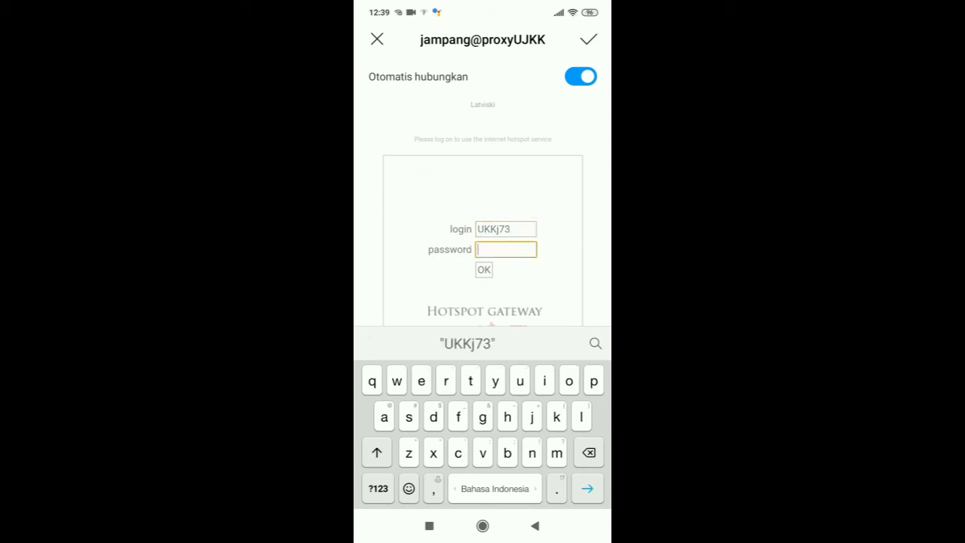